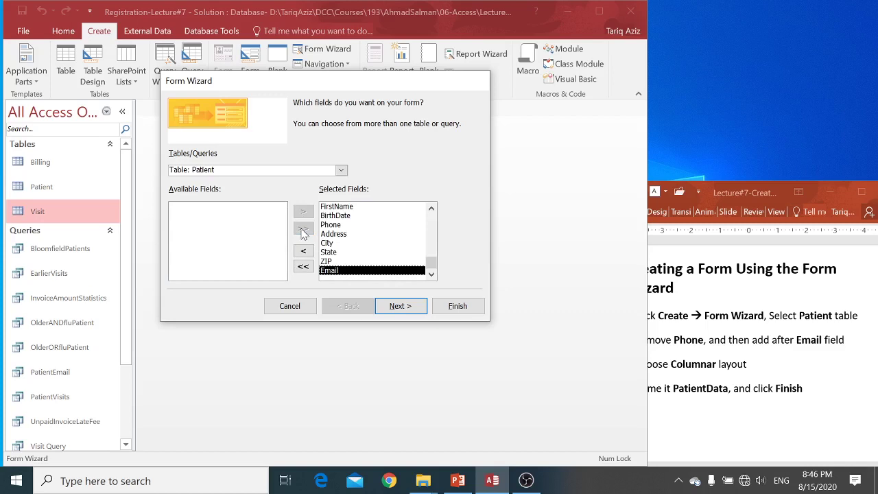
Move the Phone field to follow Email in the form's field list, then go to the Columnar layout step
{"action": "left_click", "coordinate": [329, 226]}
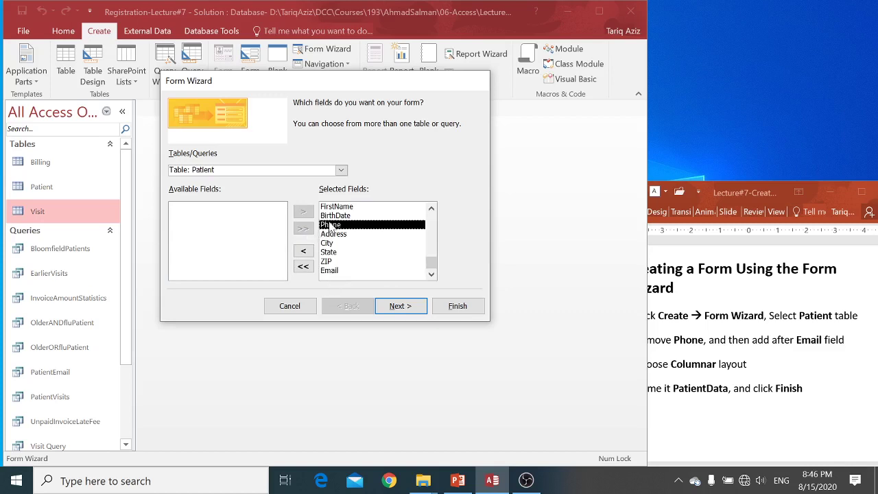
{"action": "left_click", "coordinate": [308, 253]}
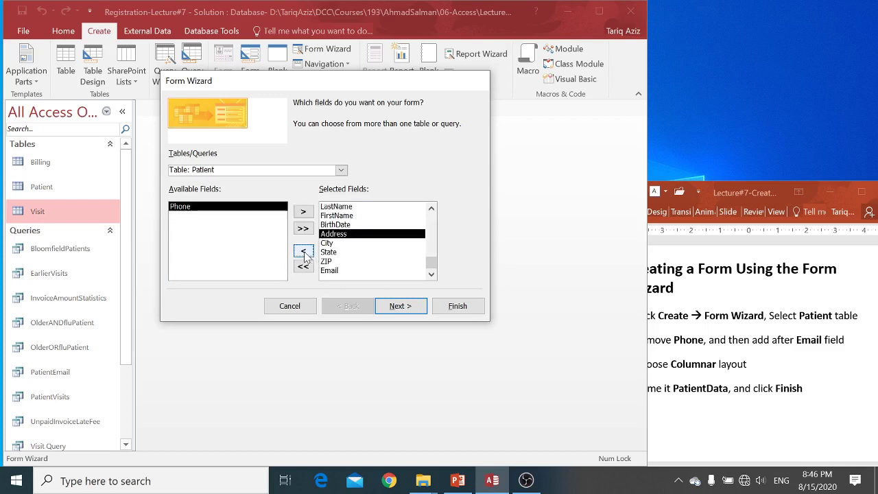
{"action": "left_click", "coordinate": [333, 270]}
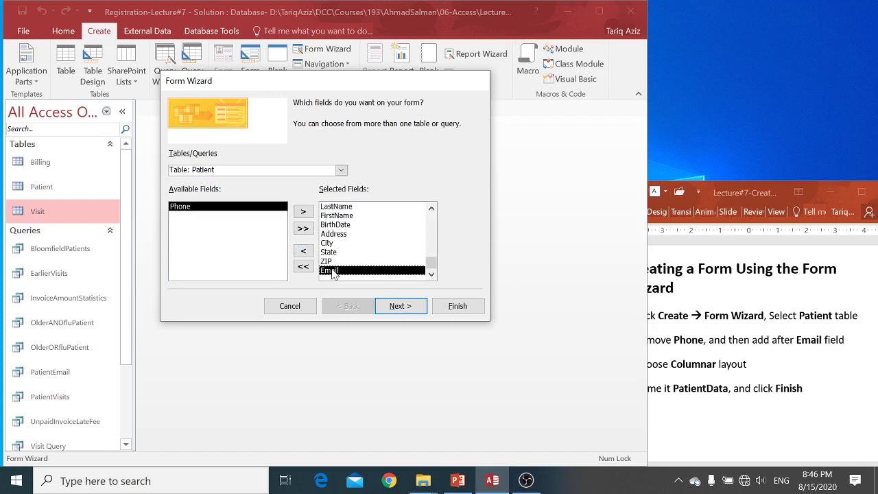
{"action": "left_click", "coordinate": [303, 212]}
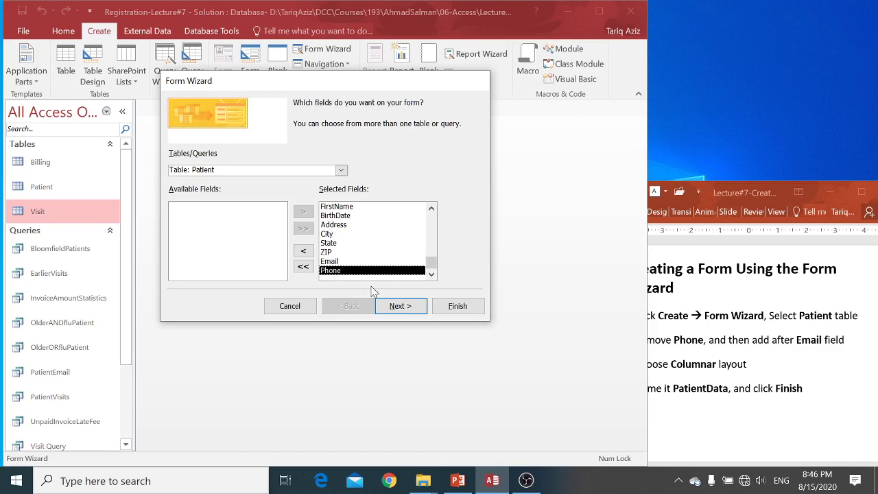
{"action": "left_click", "coordinate": [399, 308]}
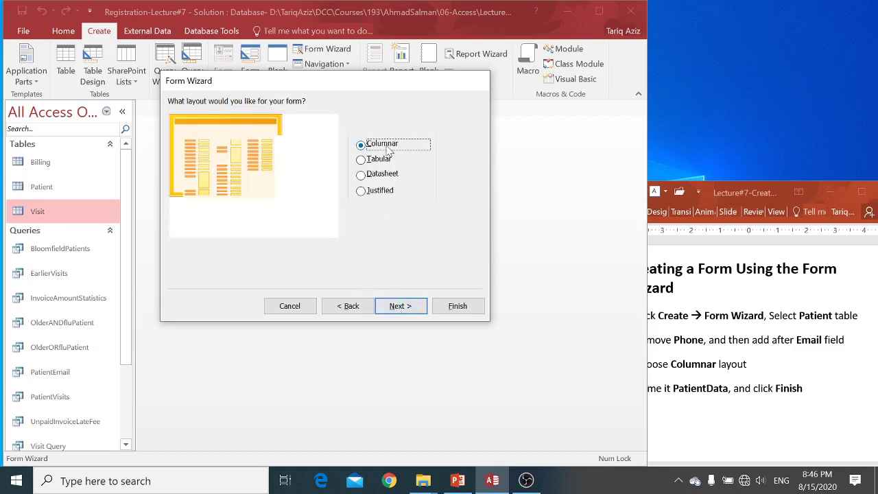
Title the form PatientData and finish the wizard so the form opens
{"action": "left_click", "coordinate": [406, 311]}
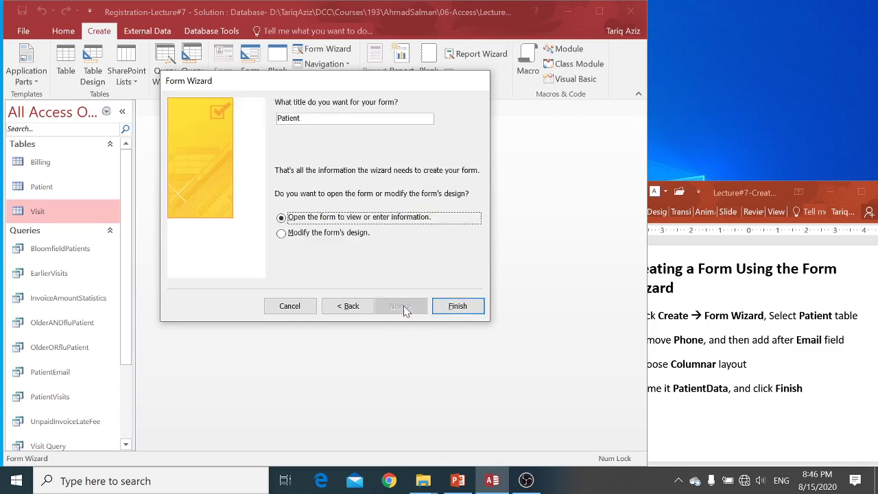
{"action": "left_click", "coordinate": [336, 119]}
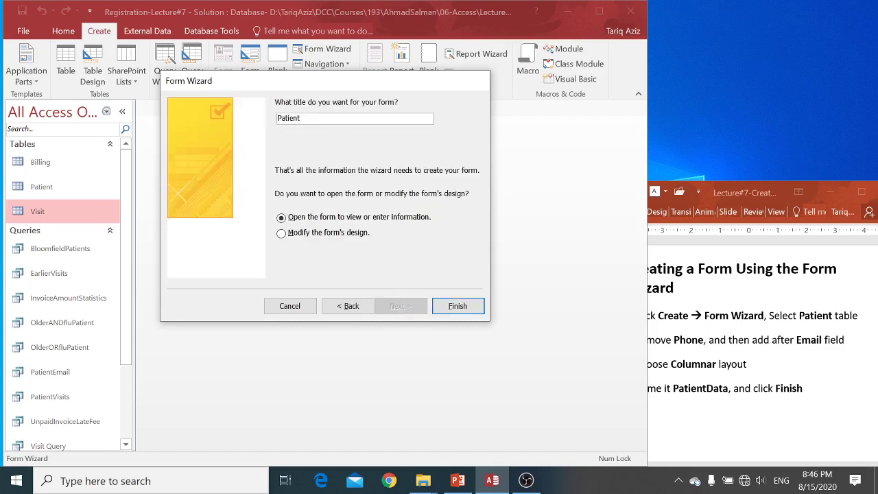
{"action": "type", "text": "Data"}
{"action": "left_click", "coordinate": [458, 306]}
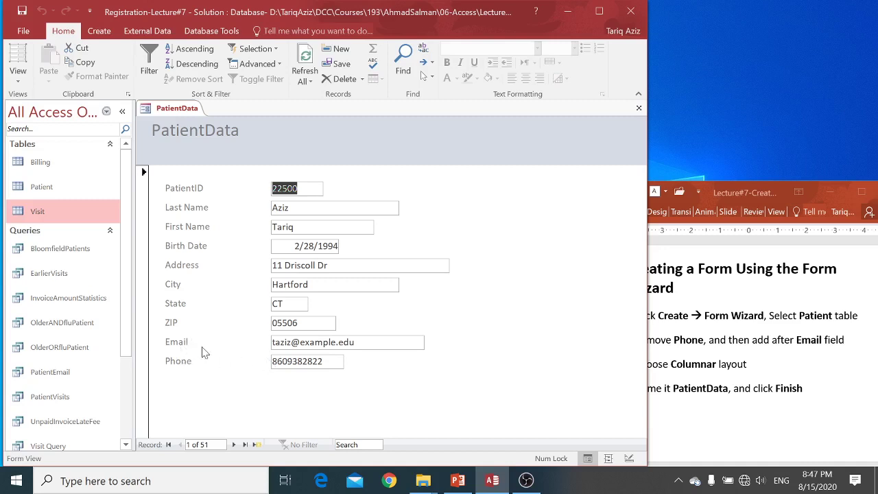
Advance the lecture slides to the next instruction slide and return to Access
{"action": "left_click", "coordinate": [676, 345]}
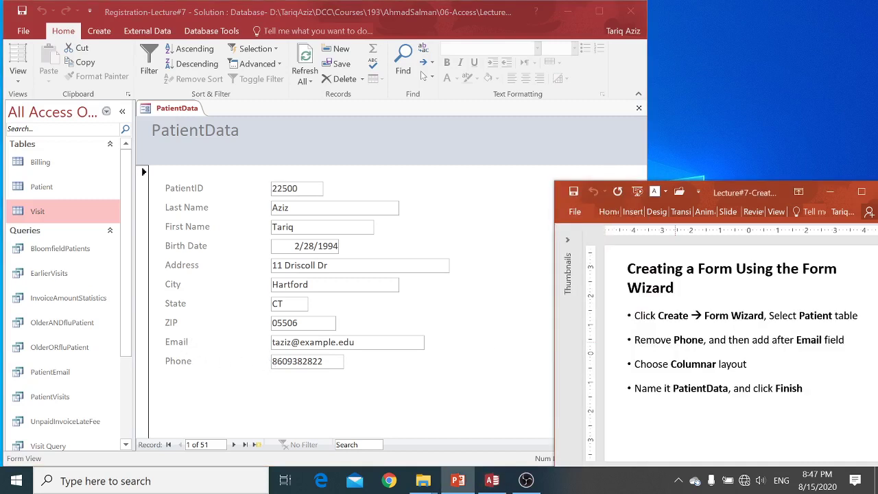
{"action": "key", "text": "Page_Down"}
{"action": "left_click", "coordinate": [482, 357]}
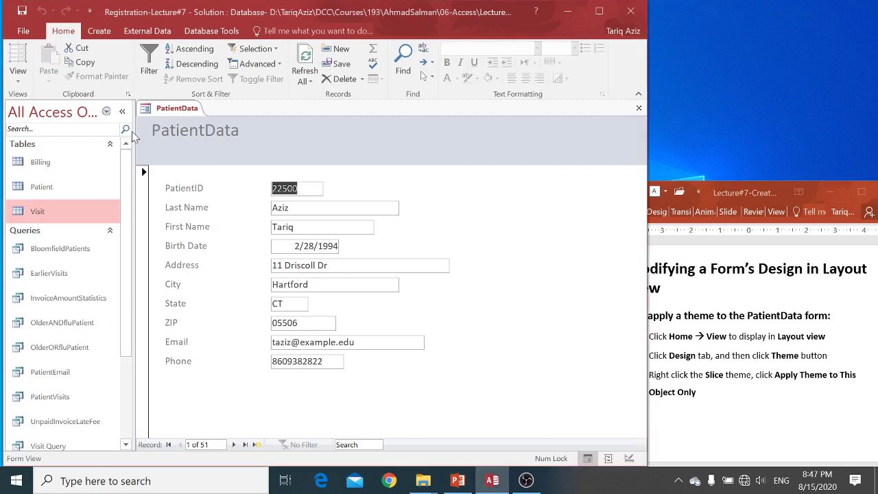
Switch PatientData to Layout View and apply the Slice theme to this form only
{"action": "left_click", "coordinate": [18, 81]}
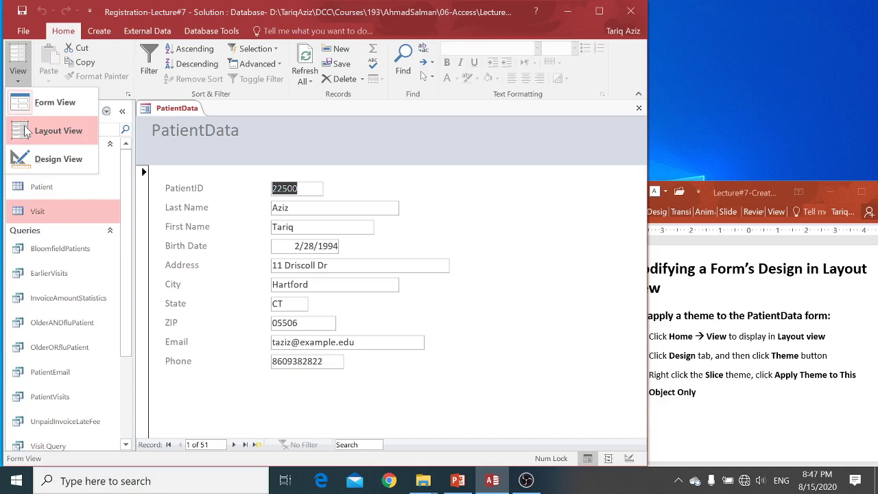
{"action": "left_click", "coordinate": [58, 130]}
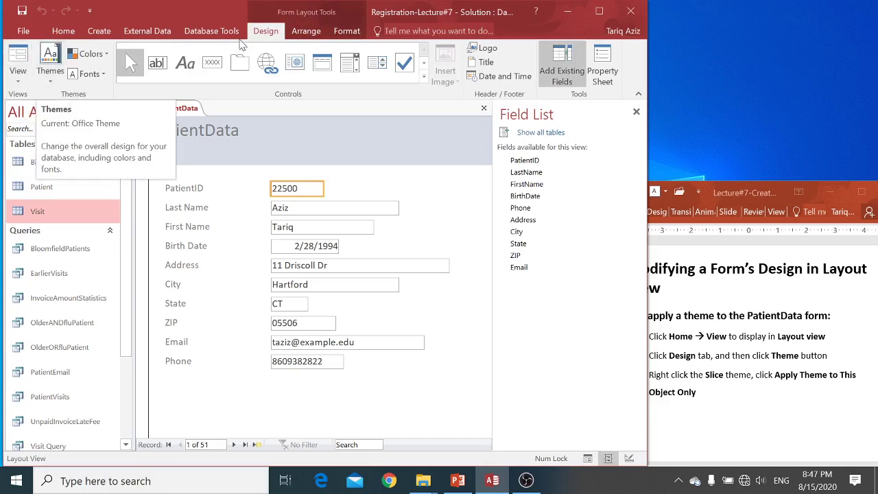
{"action": "left_click", "coordinate": [53, 80]}
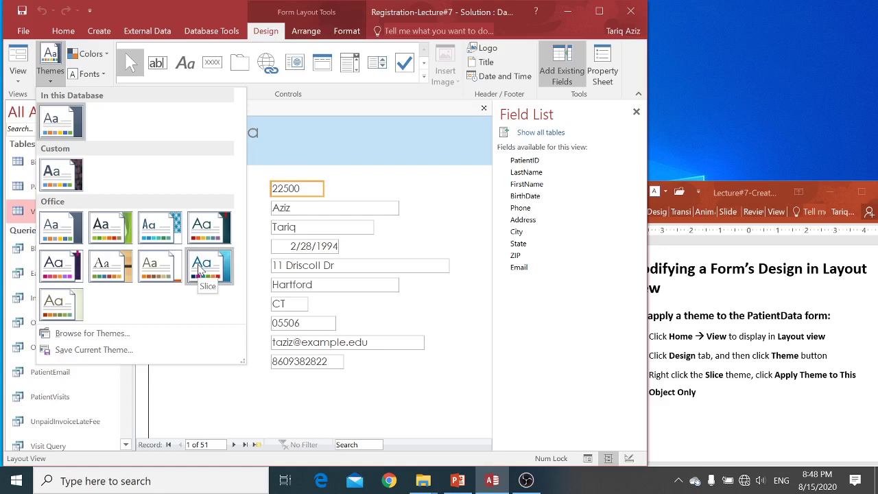
{"action": "right_click", "coordinate": [199, 270]}
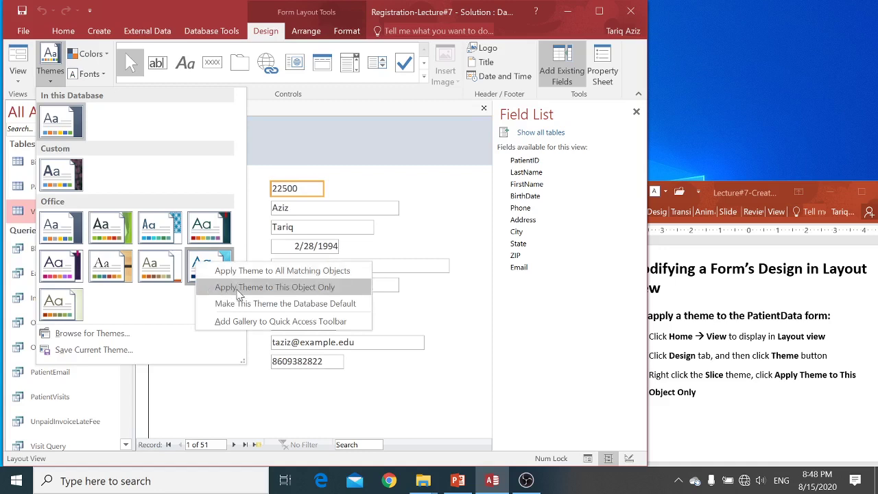
{"action": "left_click", "coordinate": [287, 291]}
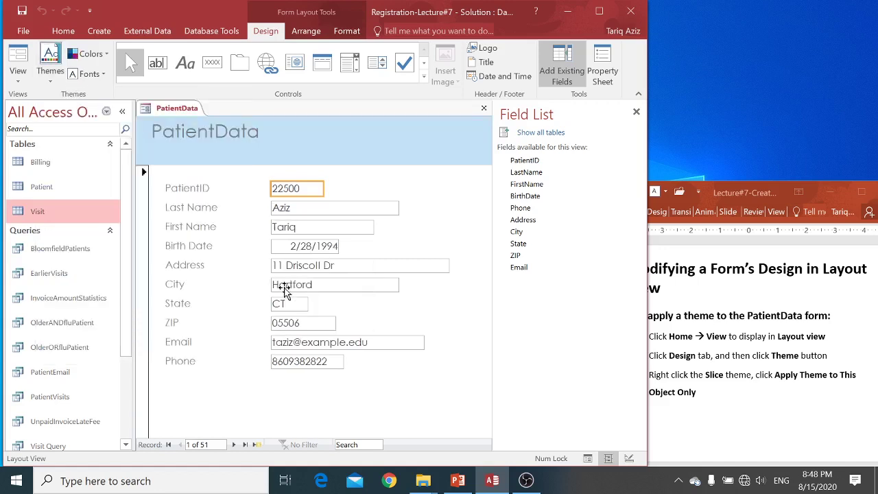
Advance the lecture slides to the slide on adding a picture
{"action": "left_click", "coordinate": [332, 381]}
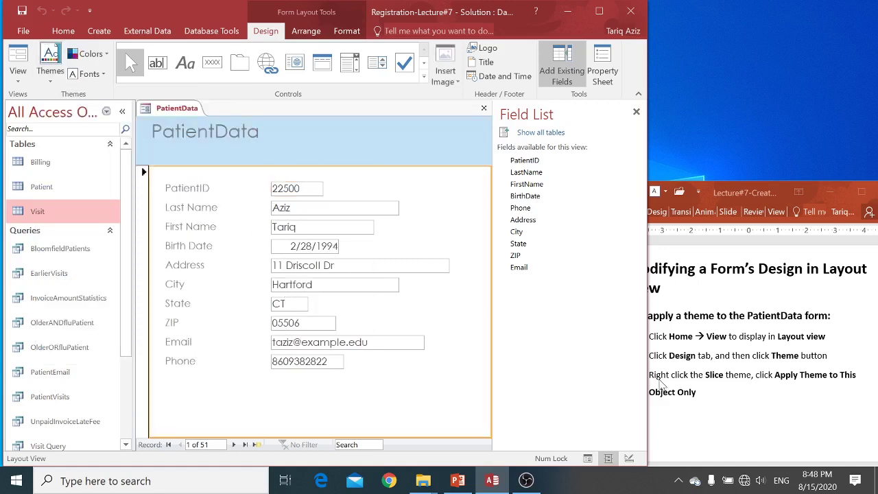
{"action": "left_click", "coordinate": [686, 392]}
{"action": "key", "text": "Page_Down"}
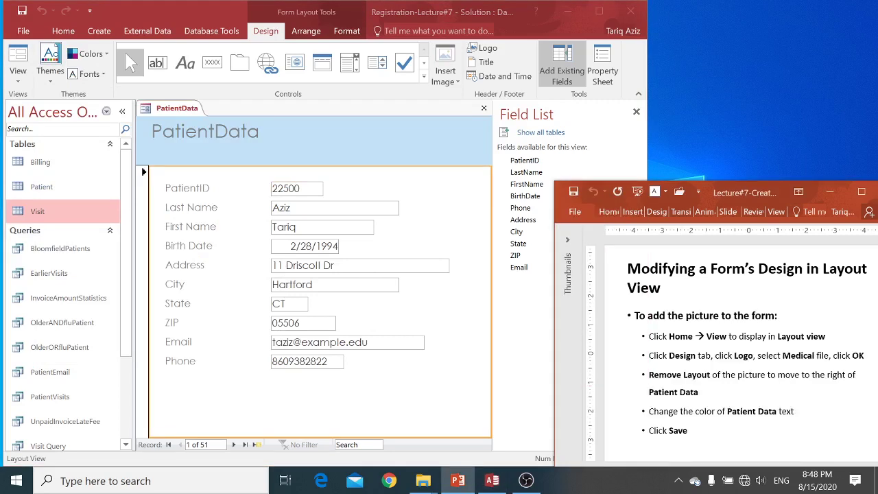
{"action": "left_click", "coordinate": [529, 384]}
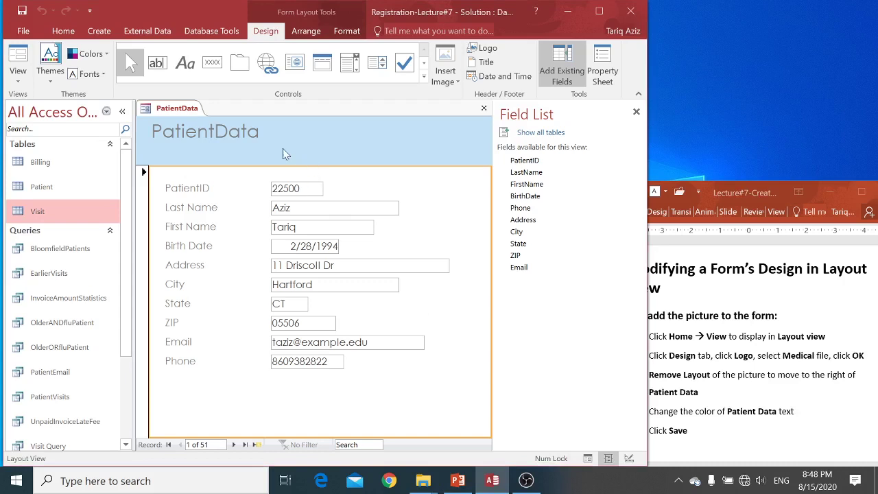
Change the title to 'Patient Data' and widen its label so it fits on one line
{"action": "left_click", "coordinate": [215, 134]}
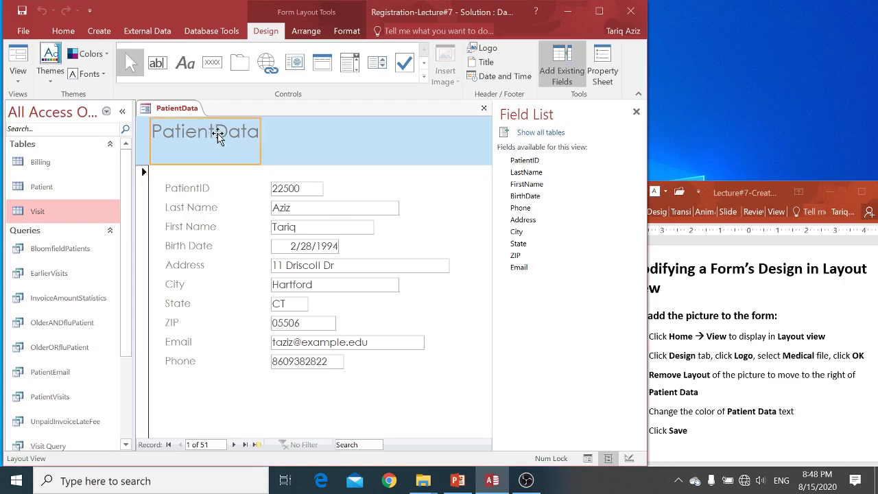
{"action": "left_click", "coordinate": [215, 132]}
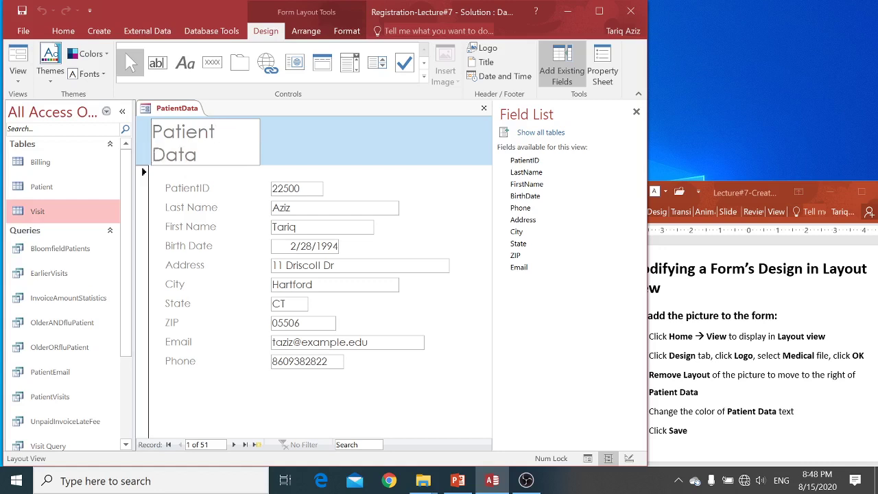
{"action": "left_click", "coordinate": [262, 144]}
{"action": "left_click_drag", "start_coordinate": [261, 144], "coordinate": [280, 142]}
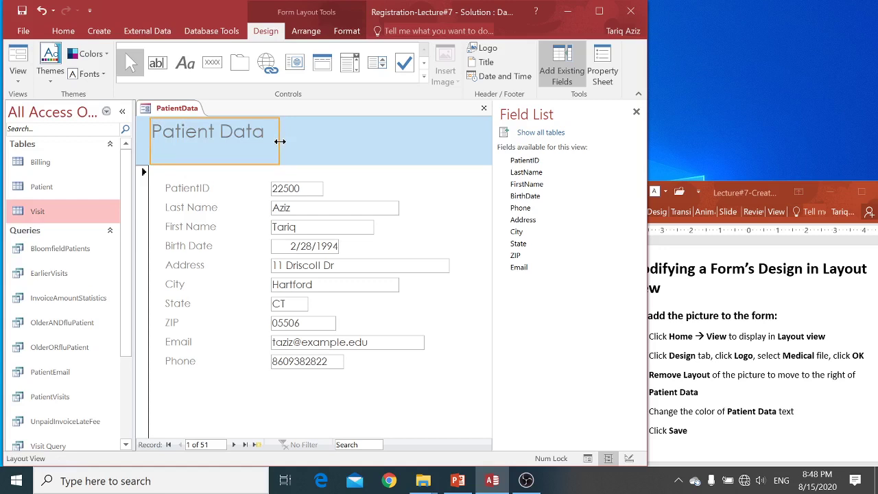
{"action": "left_click", "coordinate": [313, 134]}
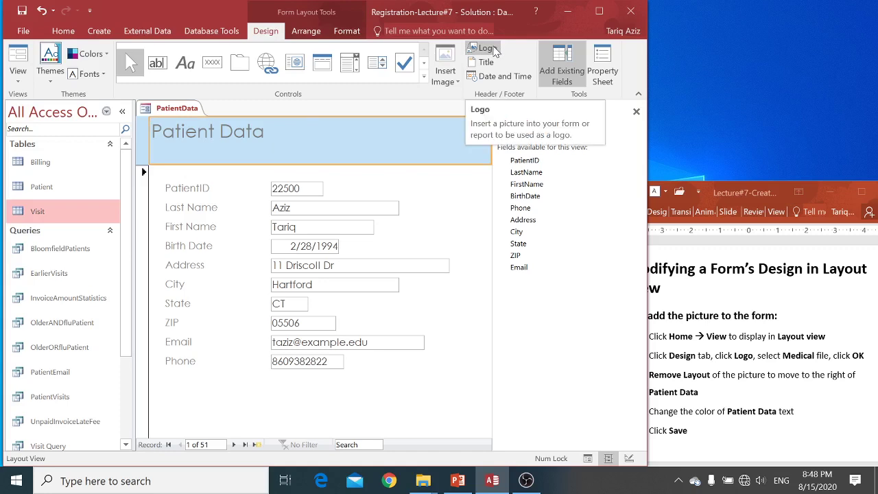
Start a form logo insert and paste the Tutorial folder path as the file name
{"action": "left_click", "coordinate": [493, 50]}
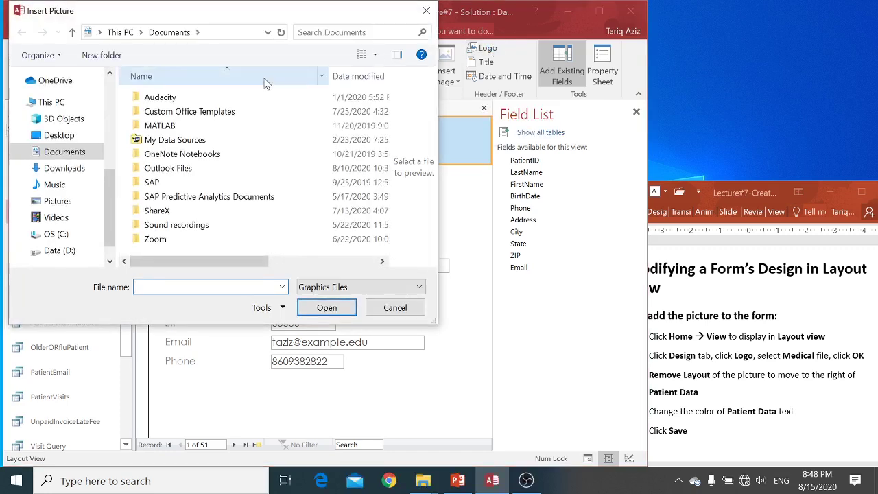
{"action": "mouse_move", "coordinate": [424, 473]}
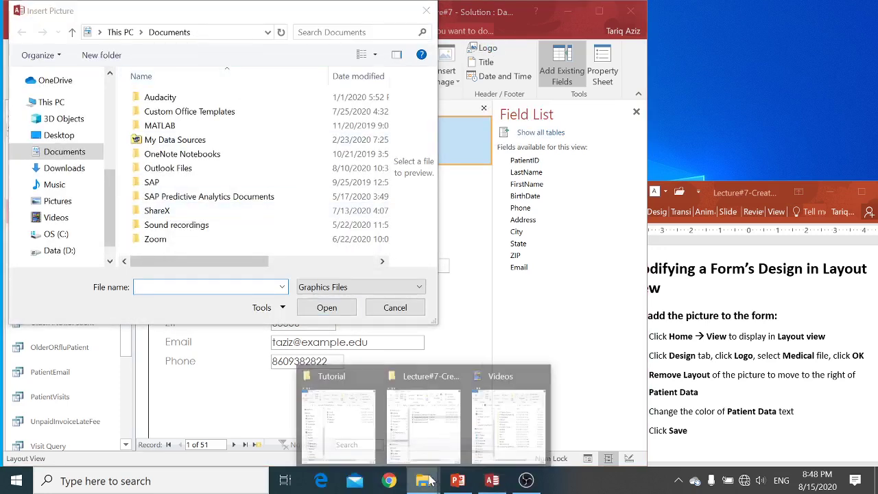
{"action": "left_click", "coordinate": [423, 444]}
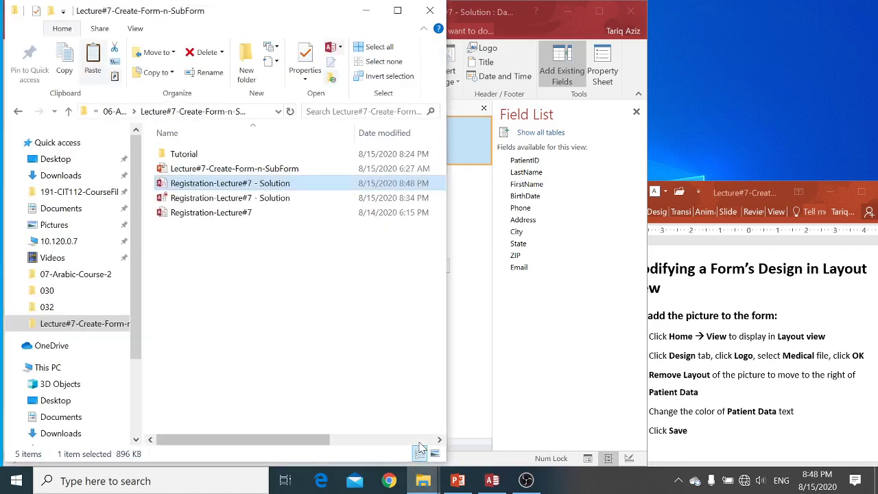
{"action": "double_click", "coordinate": [198, 158]}
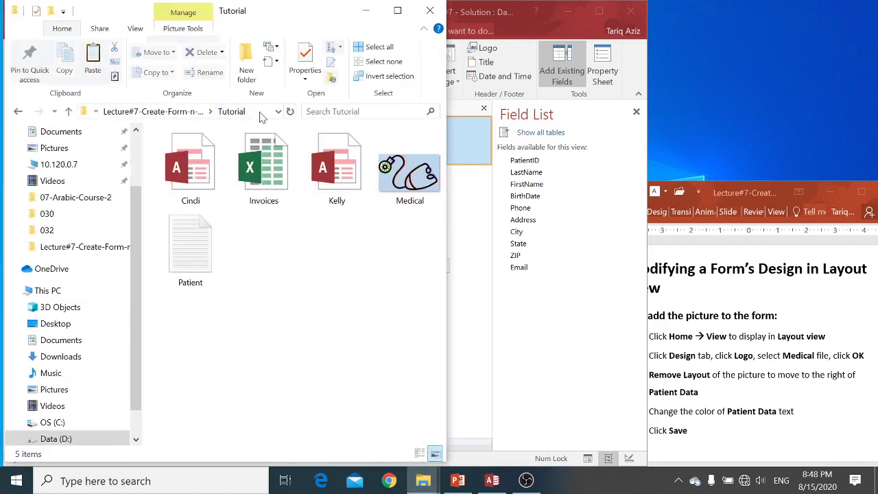
{"action": "left_click", "coordinate": [255, 111]}
{"action": "key", "text": "ctrl+c"}
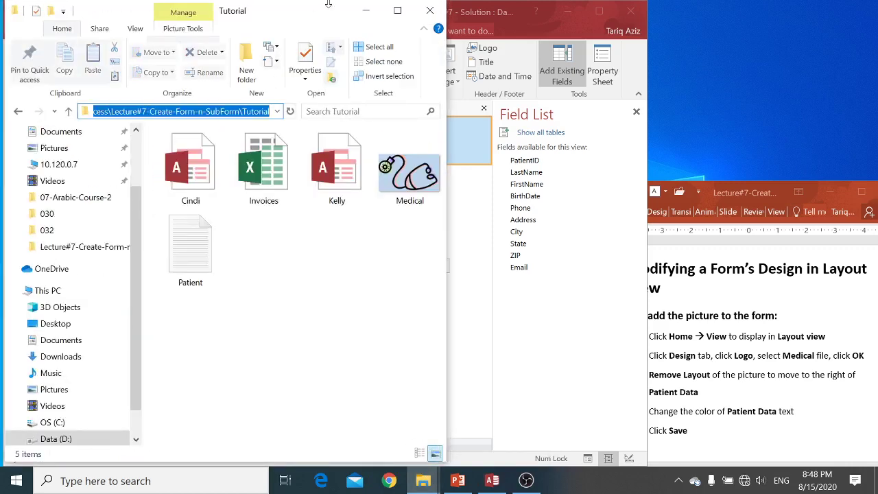
{"action": "left_click", "coordinate": [365, 10]}
{"action": "key", "text": "ctrl+v"}
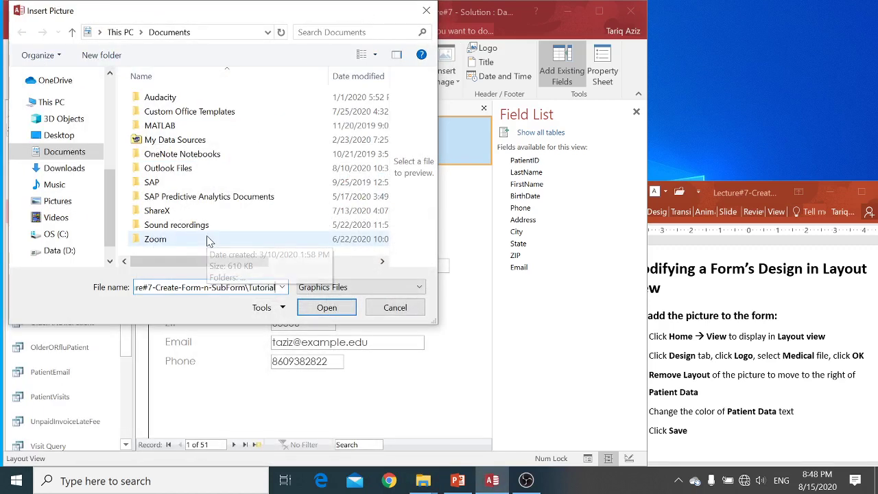
Go to the Tutorial folder and insert the Medical picture as the form's logo
{"action": "key", "text": "Return"}
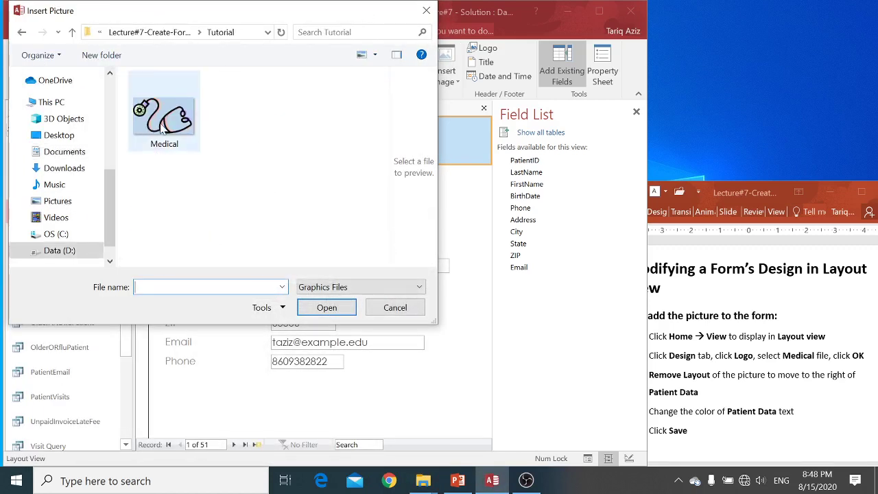
{"action": "left_click", "coordinate": [149, 131]}
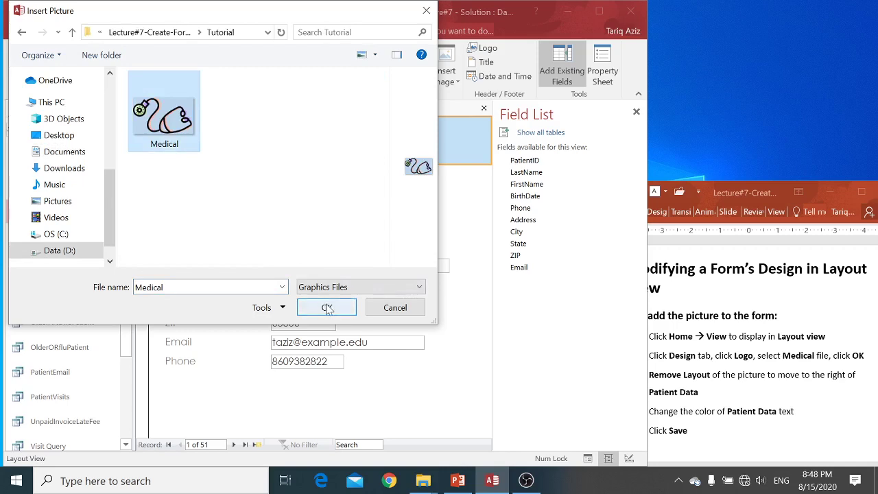
{"action": "left_click", "coordinate": [326, 307]}
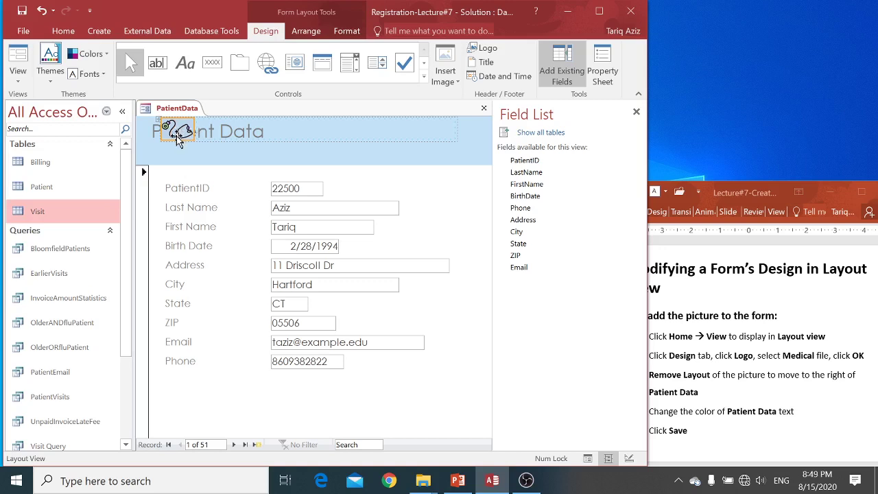
Move the Medical logo right of the title, remove it from the layout, and shrink its box
{"action": "left_click_drag", "start_coordinate": [177, 136], "coordinate": [242, 134]}
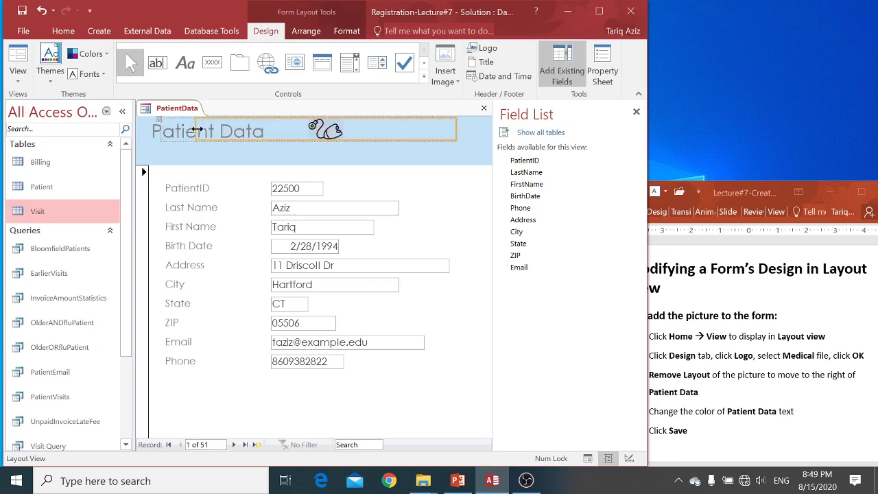
{"action": "left_click_drag", "start_coordinate": [196, 128], "coordinate": [289, 129]}
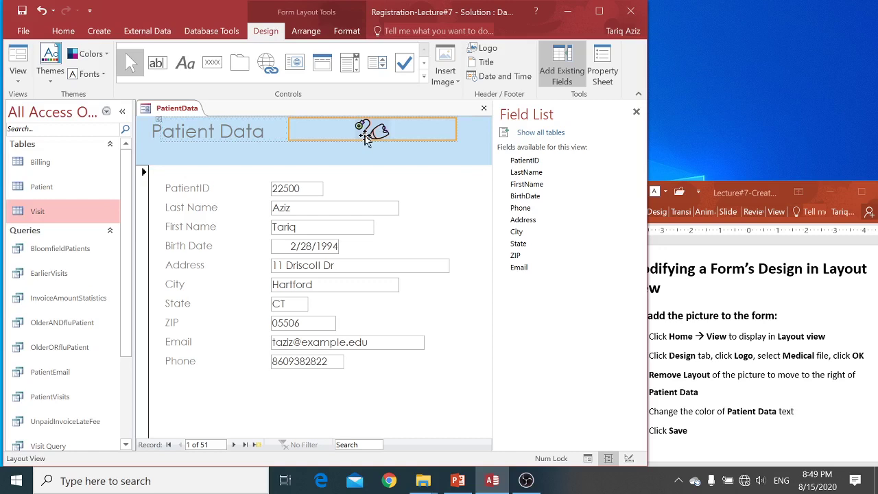
{"action": "right_click", "coordinate": [367, 138]}
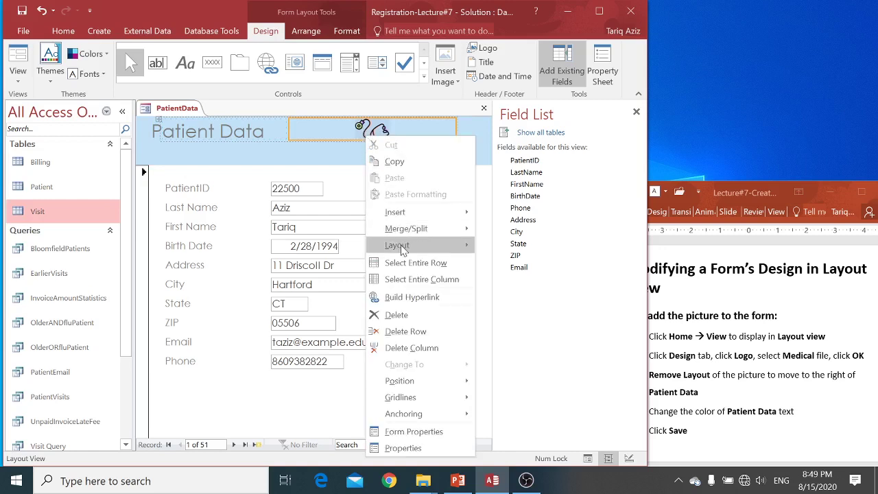
{"action": "mouse_move", "coordinate": [403, 251]}
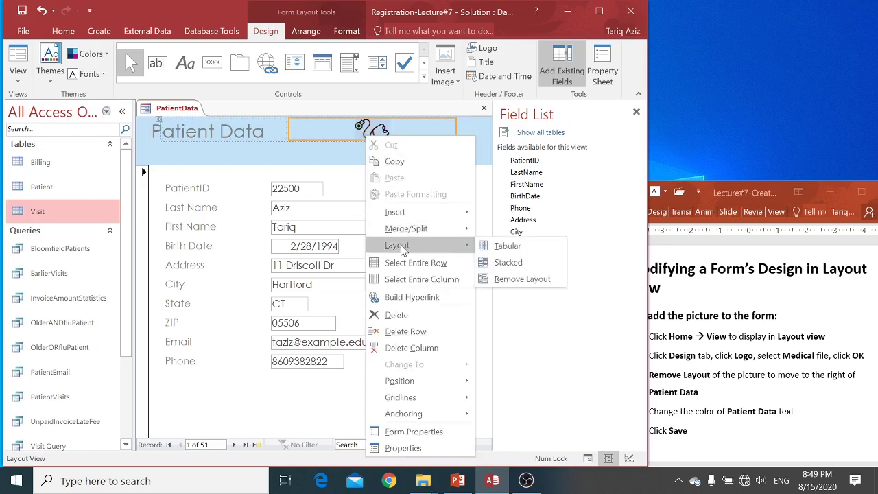
{"action": "left_click", "coordinate": [504, 281]}
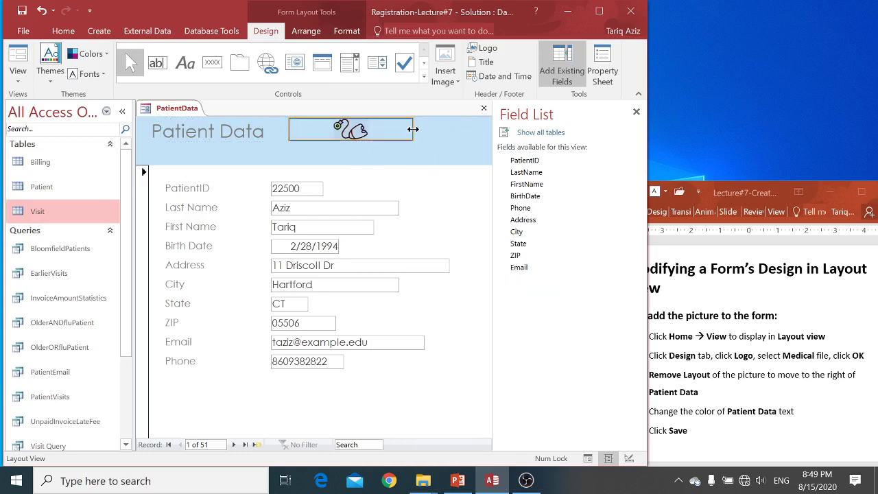
{"action": "left_click_drag", "start_coordinate": [411, 130], "coordinate": [317, 132]}
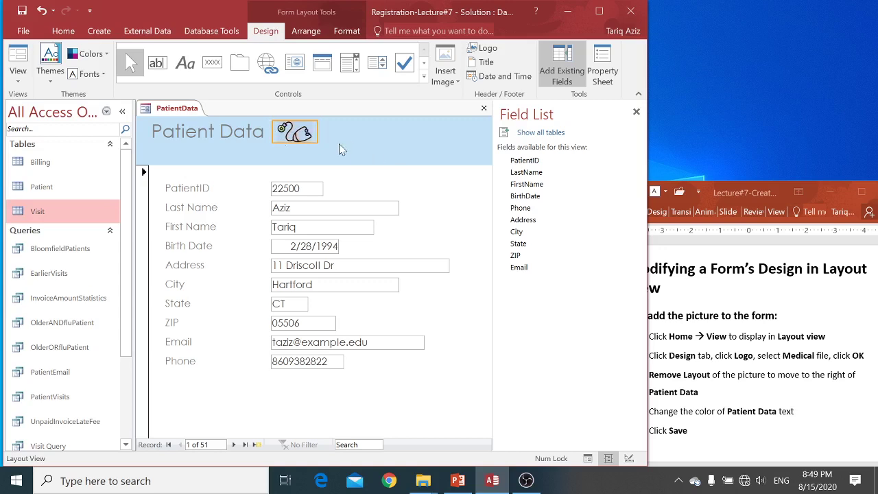
{"action": "left_click", "coordinate": [398, 188]}
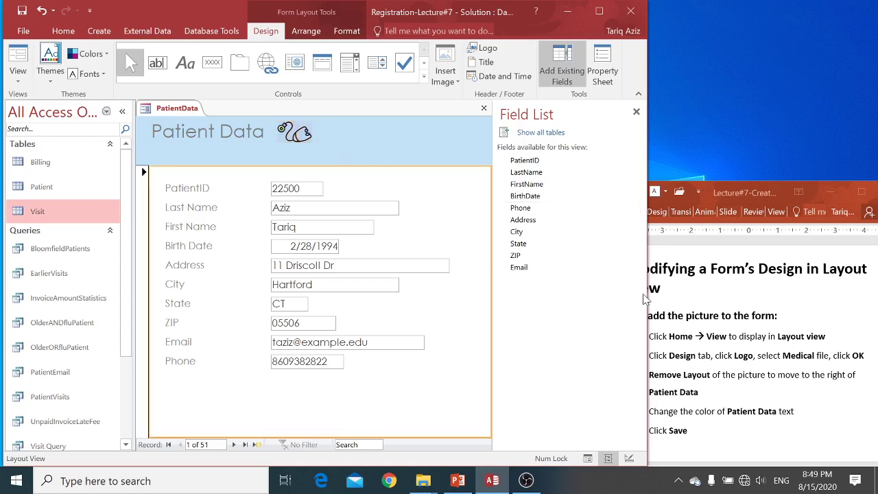
{"action": "left_click", "coordinate": [689, 340]}
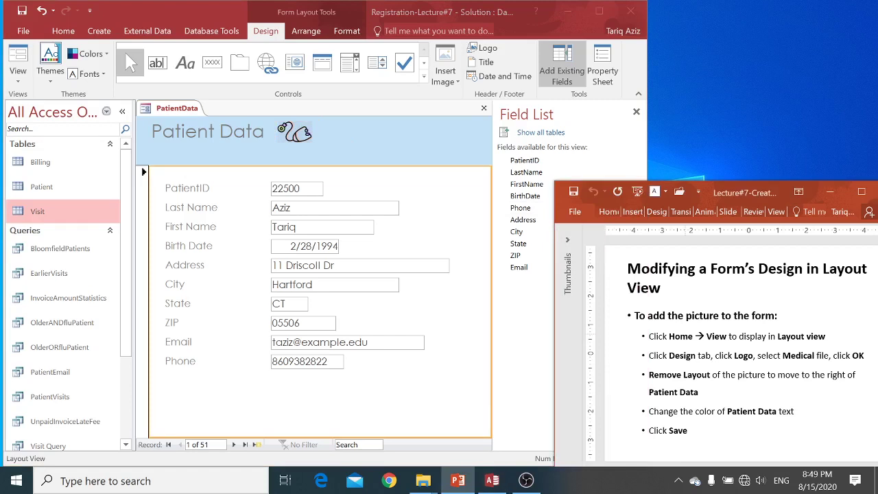
Make the Patient Data title bold
{"action": "left_click", "coordinate": [240, 135]}
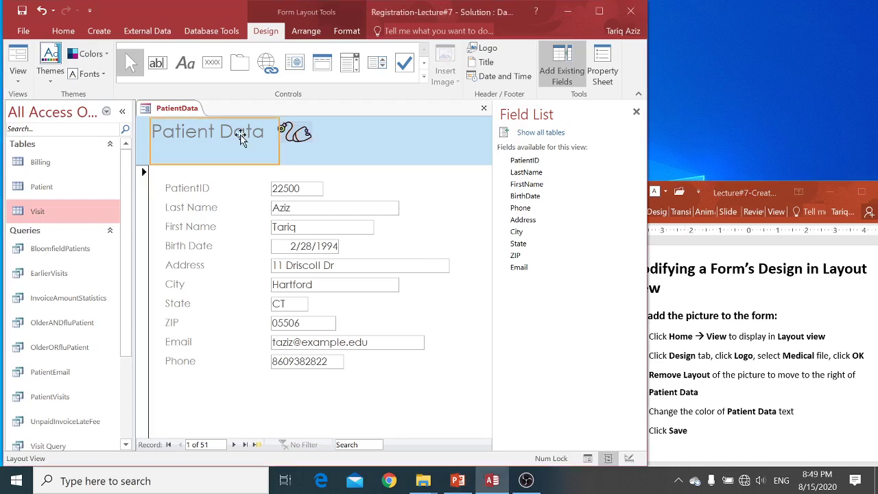
{"action": "key", "text": "ctrl+b"}
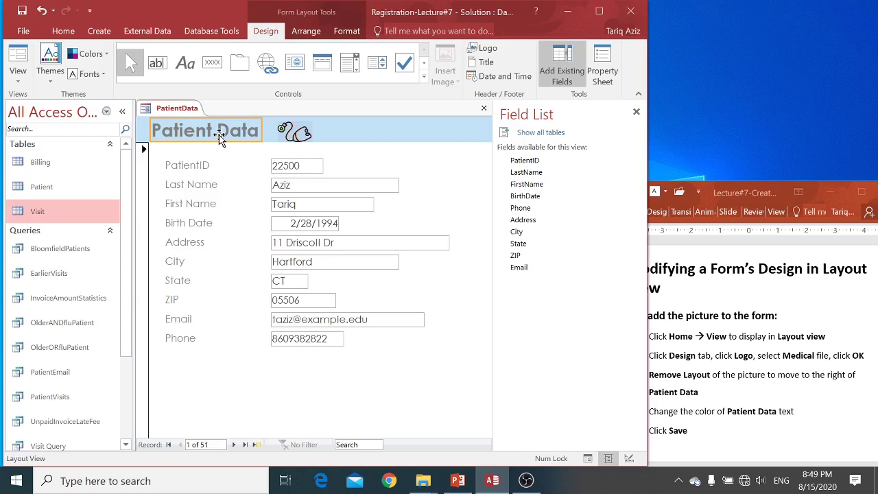
{"action": "key", "text": "ctrl+z"}
{"action": "key", "text": "ctrl+y"}
Color the Patient Data title orange and advance the slides to Navigating a Form
{"action": "left_click", "coordinate": [720, 327]}
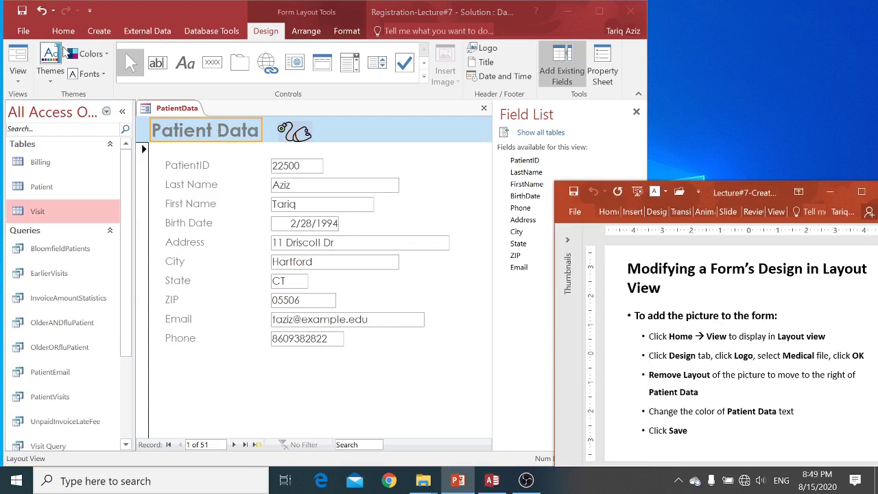
{"action": "left_click", "coordinate": [63, 31]}
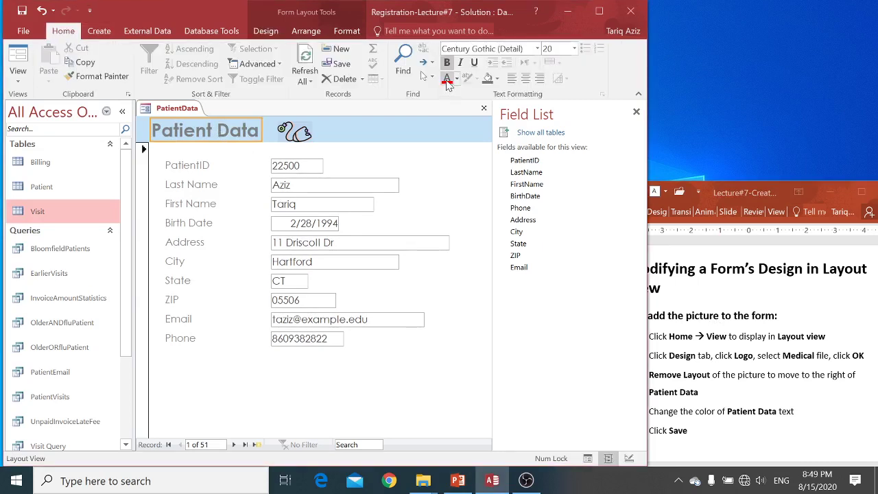
{"action": "left_click", "coordinate": [447, 79]}
{"action": "left_click", "coordinate": [457, 80]}
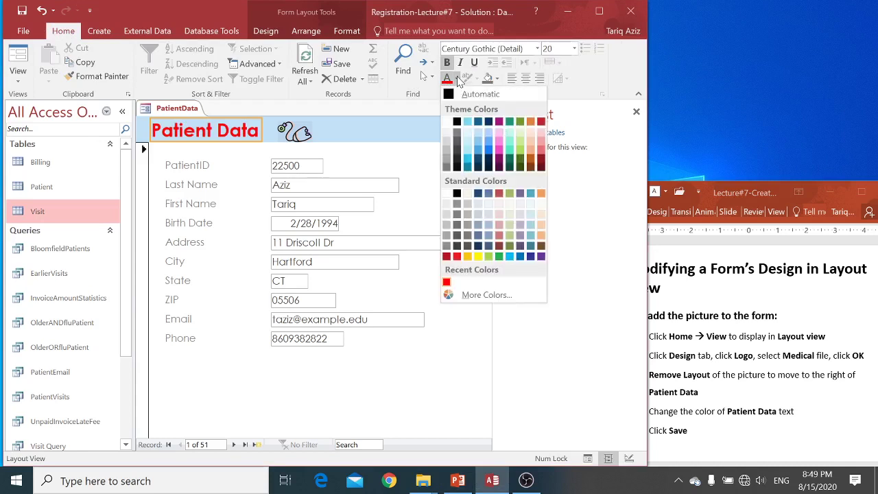
{"action": "left_click", "coordinate": [530, 121]}
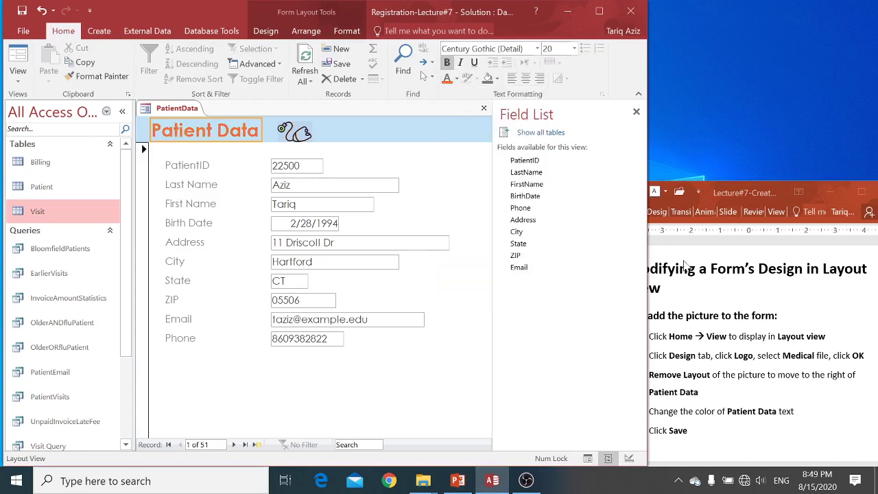
{"action": "left_click", "coordinate": [730, 288]}
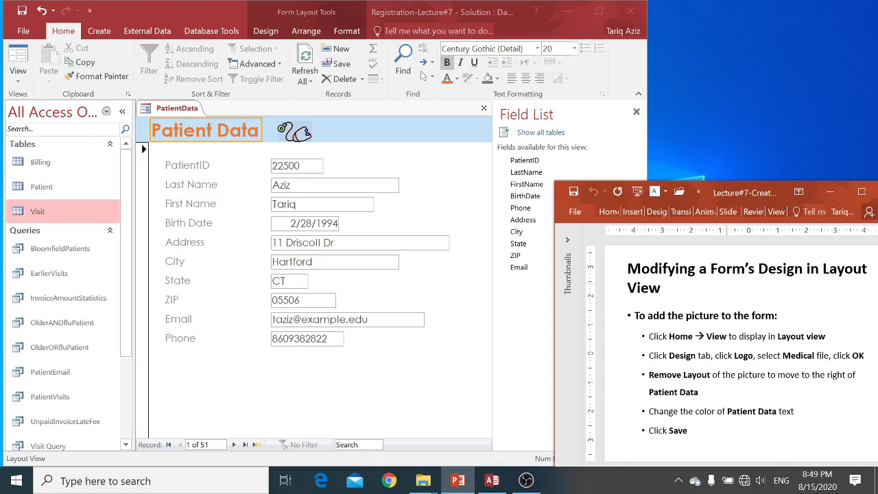
{"action": "key", "text": "Page_Down"}
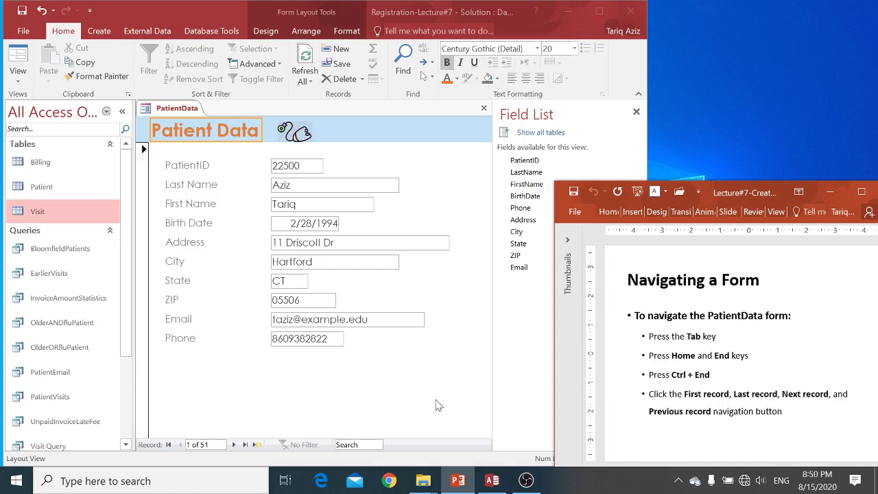
Show the PatientData form in Form View at record 1 of 51
{"action": "left_click", "coordinate": [366, 396]}
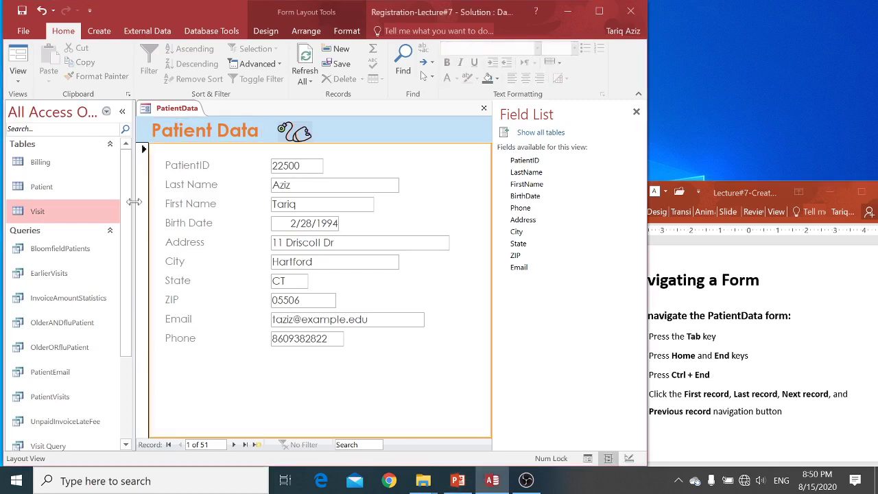
{"action": "left_click", "coordinate": [20, 81]}
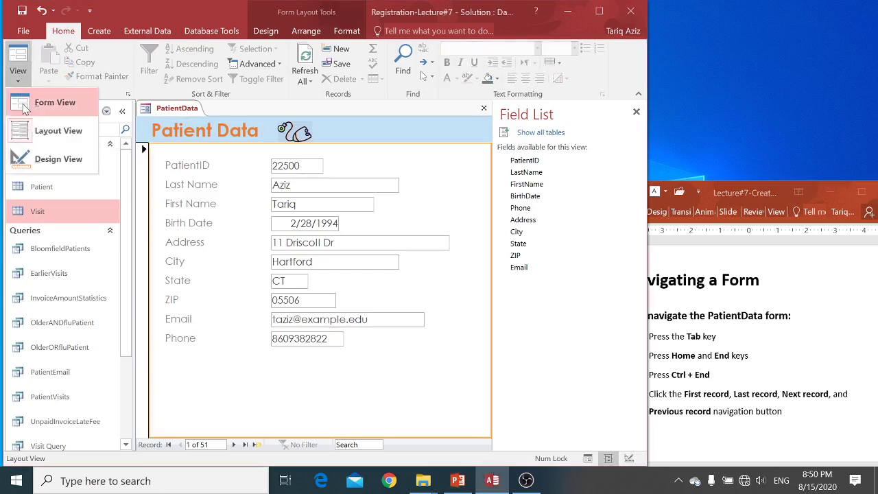
{"action": "left_click", "coordinate": [45, 105]}
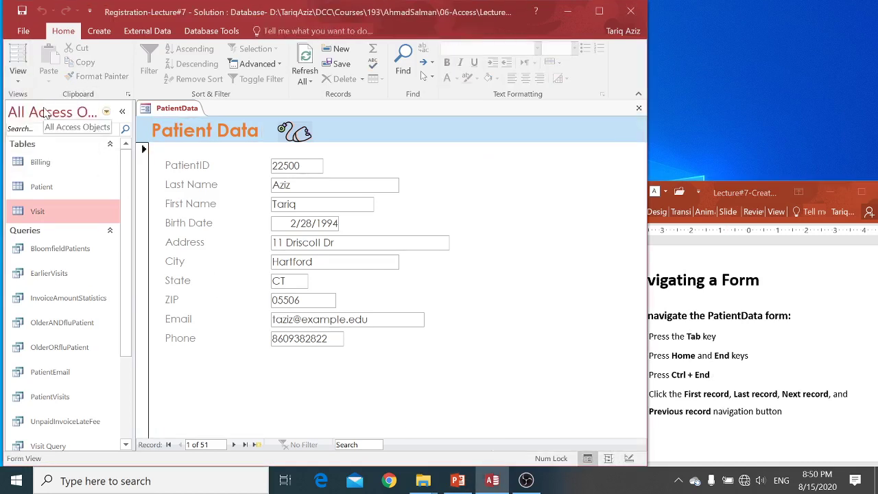
{"action": "left_click", "coordinate": [19, 81]}
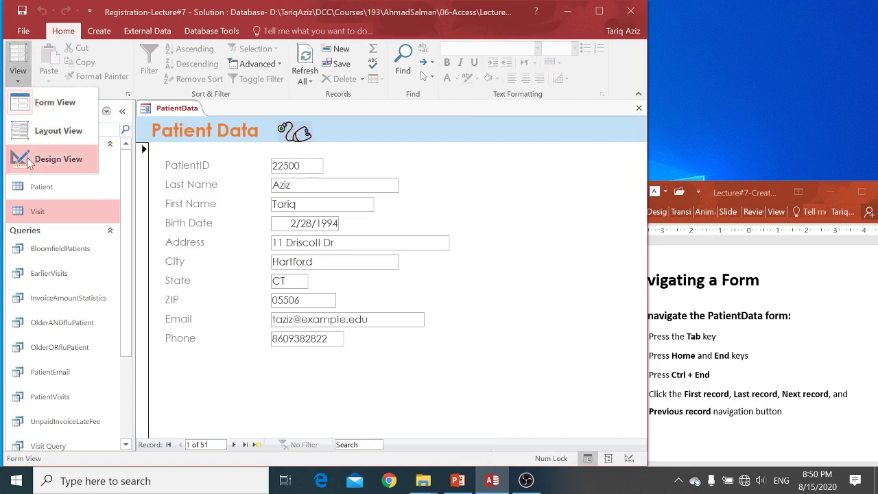
Tab through the first record's fields, stepping back once to Birth Date, into the next record
{"action": "left_click", "coordinate": [25, 110]}
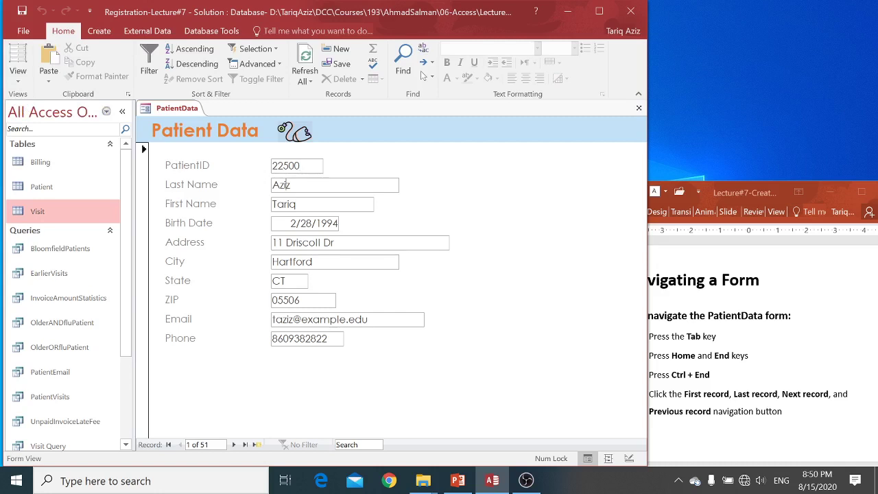
{"action": "key", "text": "Tab"}
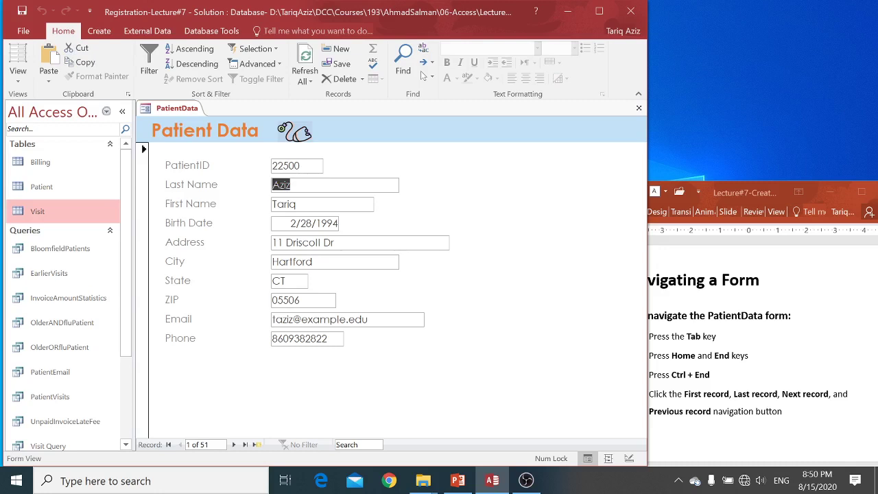
{"action": "key", "text": "Tab"}
{"action": "key", "text": "Tab"}
{"action": "key", "text": "Tab"}
{"action": "key", "text": "Tab"}
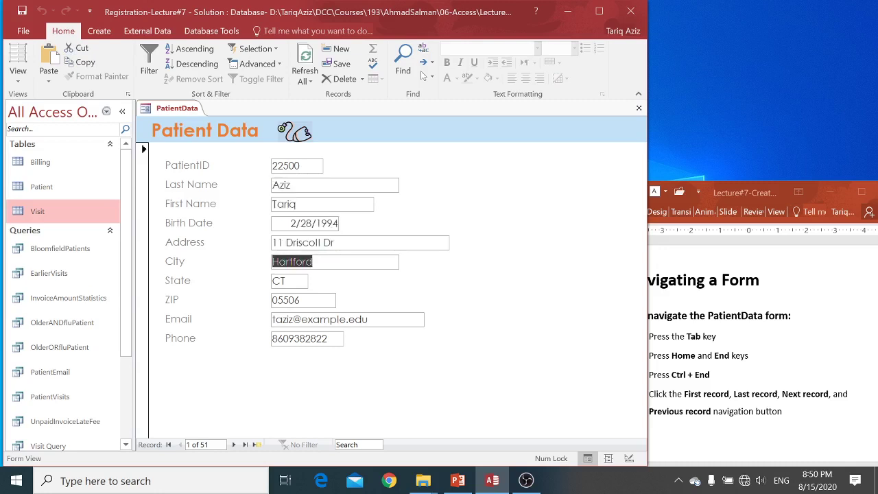
{"action": "key", "text": "shift+Tab"}
{"action": "key", "text": "shift+Tab"}
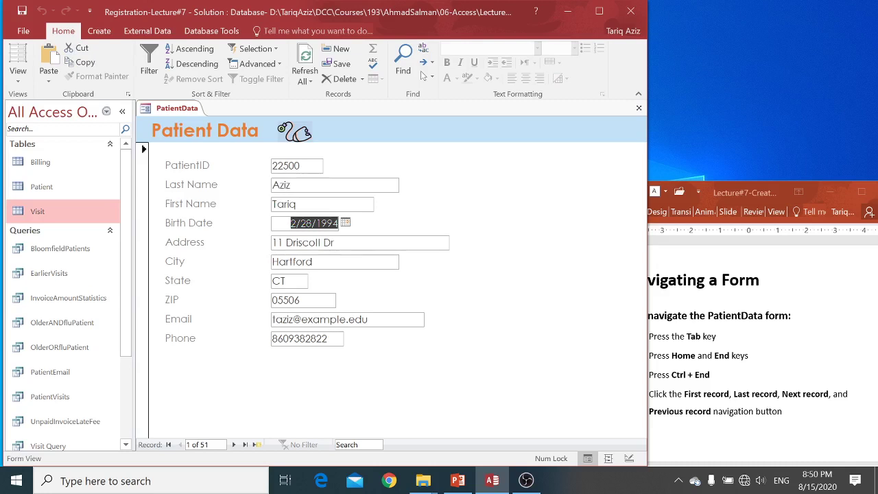
{"action": "key", "text": "Tab"}
{"action": "key", "text": "Tab"}
{"action": "key", "text": "Tab"}
{"action": "key", "text": "Tab"}
{"action": "key", "text": "Tab"}
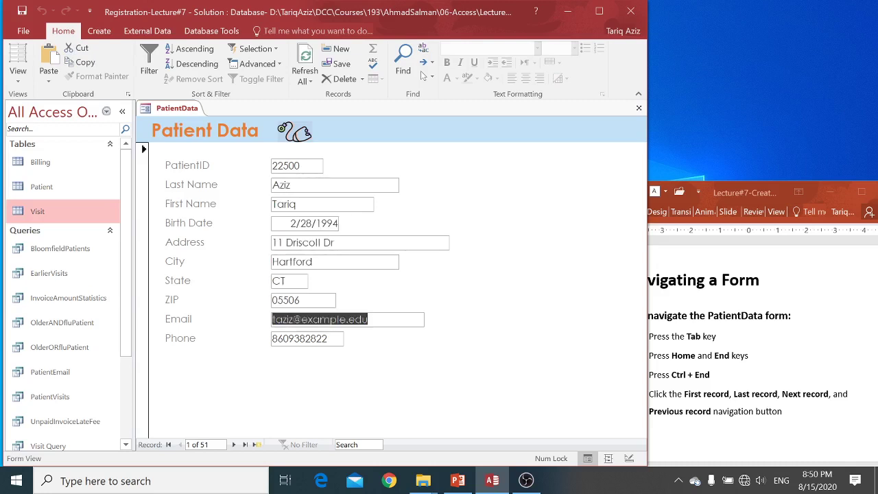
{"action": "key", "text": "Tab"}
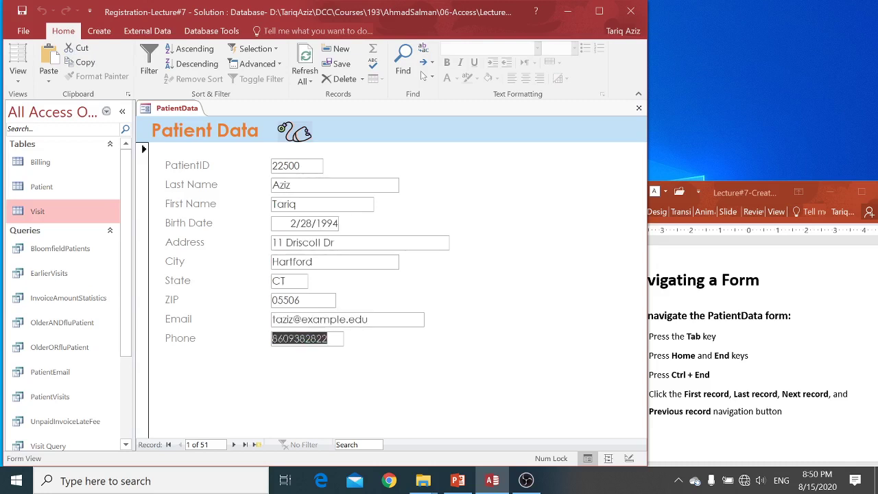
{"action": "key", "text": "Tab"}
Keep tabbing on to record 4, then jump to the last and first fields with End and Home
{"action": "key", "text": "Tab"}
{"action": "key", "text": "Tab"}
{"action": "key", "text": "Tab"}
{"action": "key", "text": "Tab"}
{"action": "key", "text": "Tab"}
{"action": "key", "text": "Tab"}
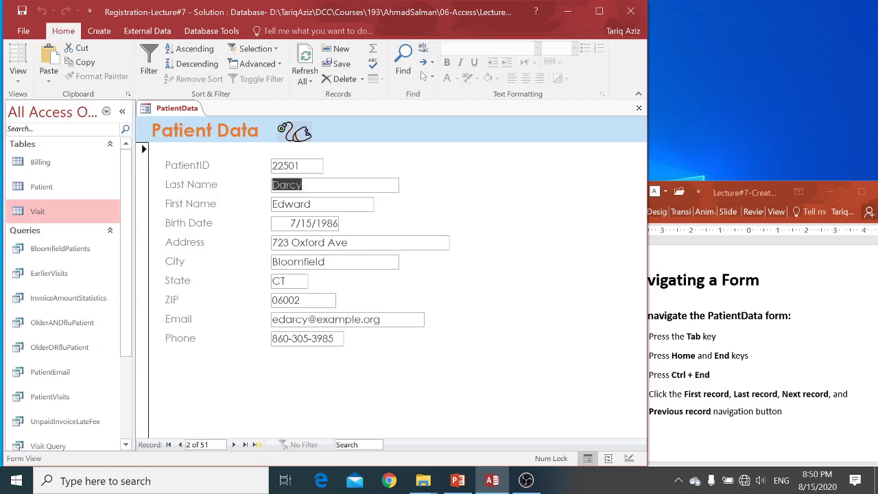
{"action": "key", "text": "Tab"}
{"action": "key", "text": "Tab"}
{"action": "key", "text": "Tab"}
{"action": "key", "text": "Tab"}
{"action": "key", "text": "Tab"}
{"action": "key", "text": "Tab"}
{"action": "key", "text": "Tab"}
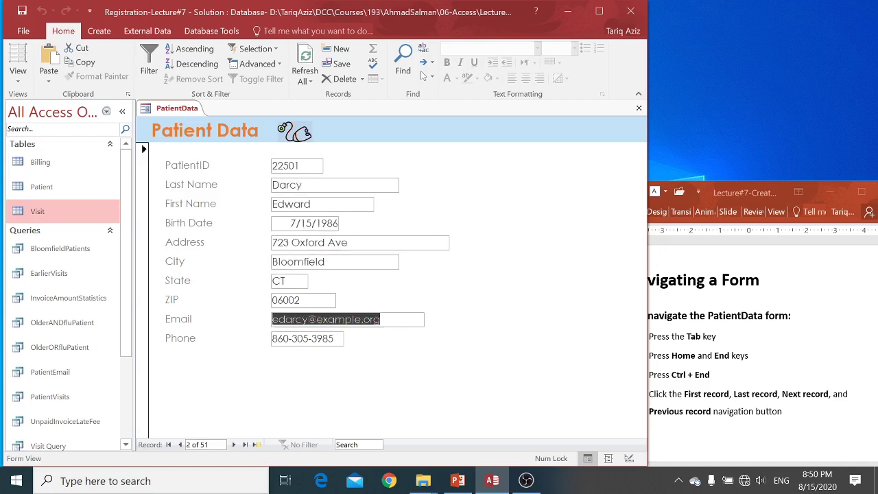
{"action": "key", "text": "Tab"}
{"action": "key", "text": "Tab"}
{"action": "key", "text": "Tab"}
{"action": "key", "text": "Tab"}
{"action": "key", "text": "Tab"}
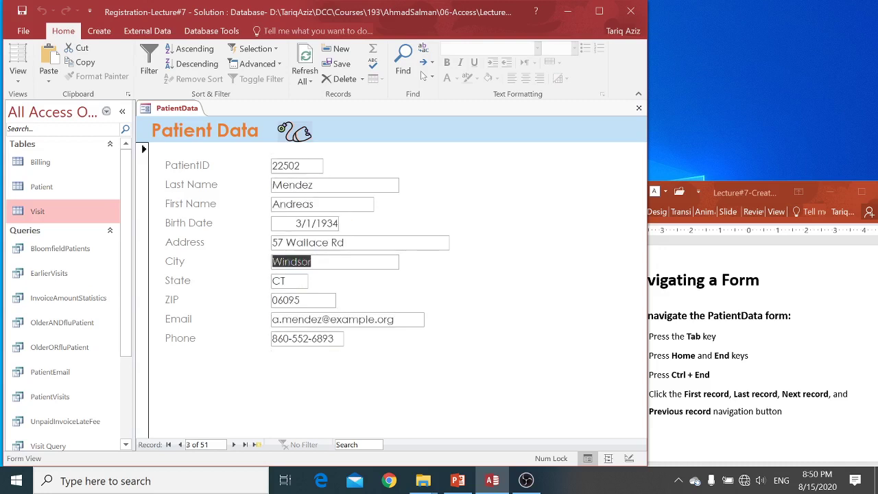
{"action": "key", "text": "Tab"}
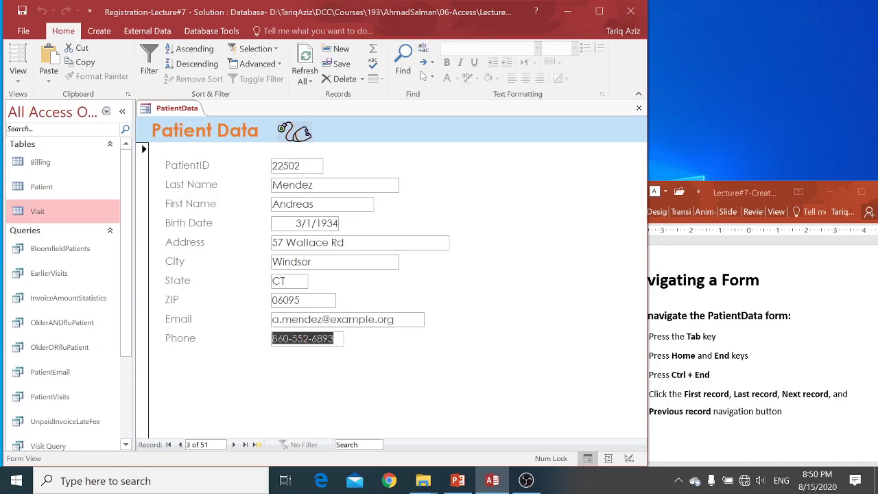
{"action": "key", "text": "Tab"}
{"action": "key", "text": "Tab"}
{"action": "key", "text": "Tab"}
{"action": "key", "text": "Tab"}
{"action": "key", "text": "Tab"}
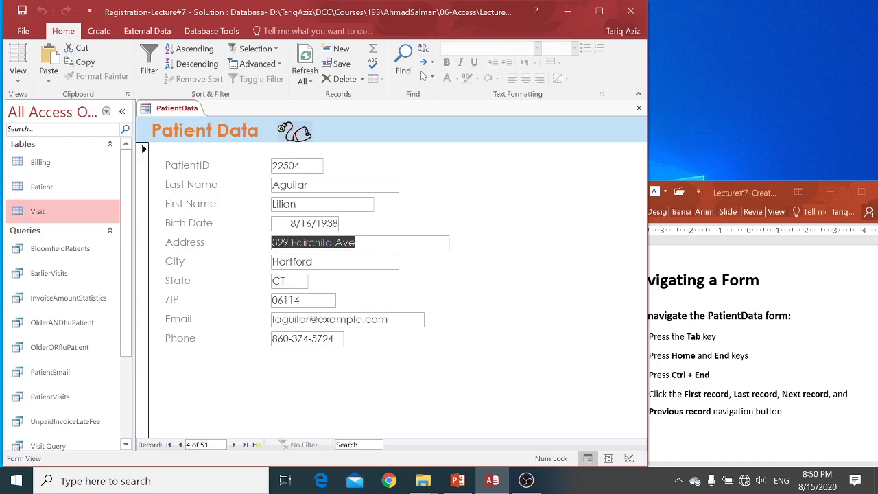
{"action": "key", "text": "End"}
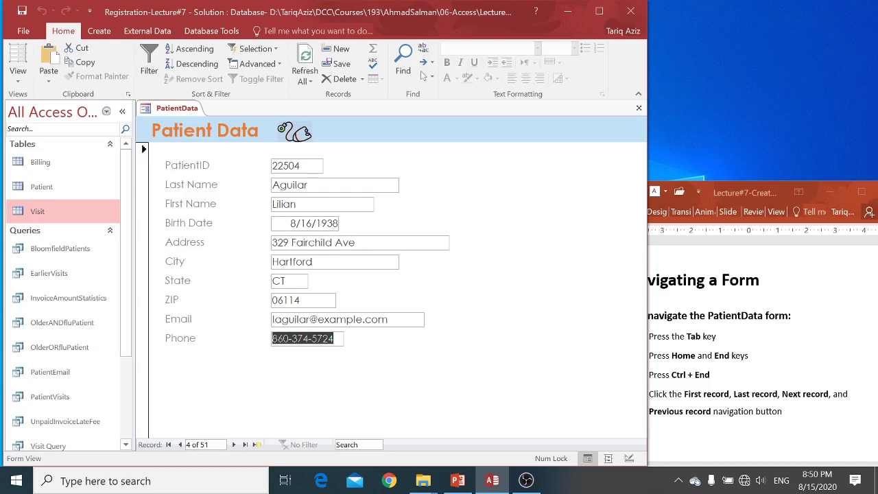
{"action": "key", "text": "Home"}
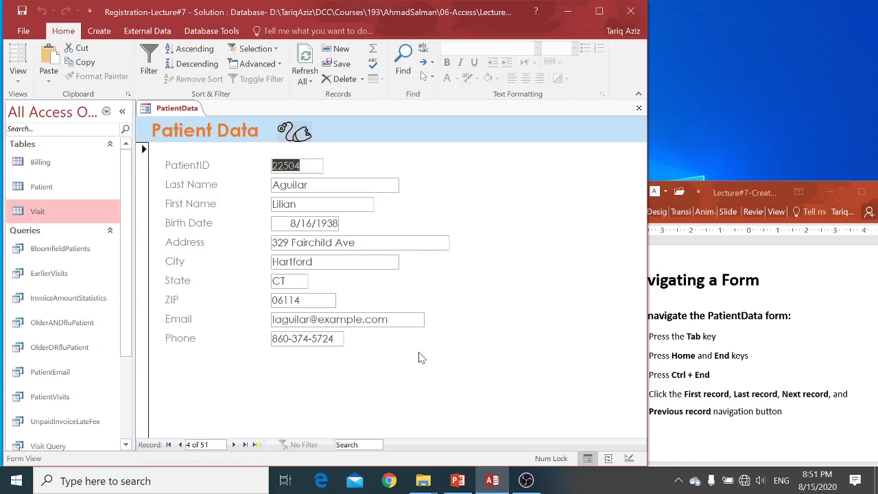
Jump between first, next and last records with Ctrl+Home/End and the navigation buttons, ending on record 51
{"action": "key", "text": "ctrl+Home"}
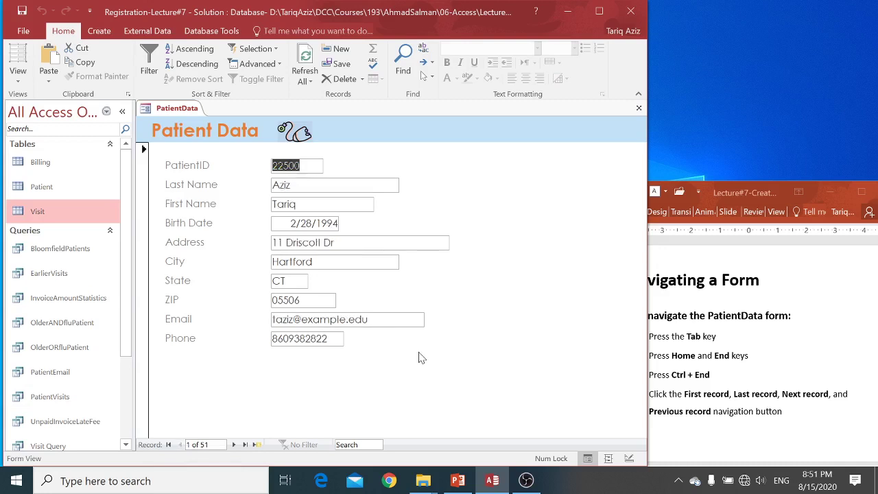
{"action": "key", "text": "ctrl+End"}
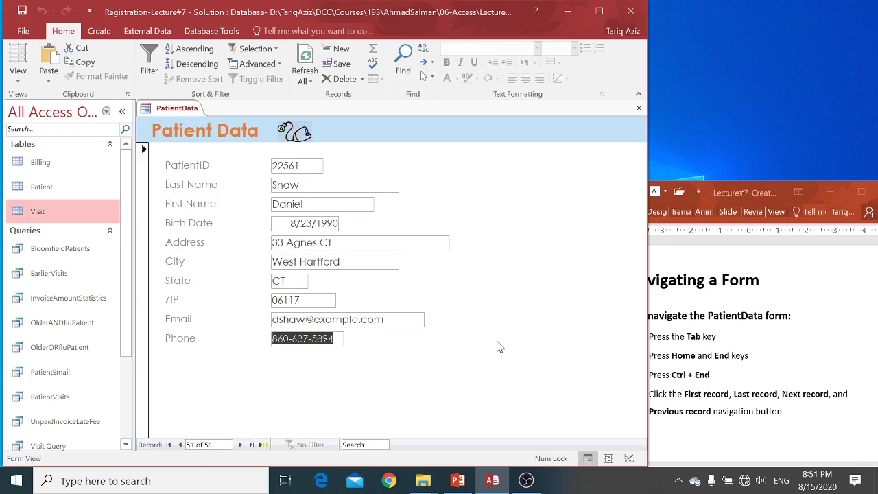
{"action": "left_click", "coordinate": [169, 444]}
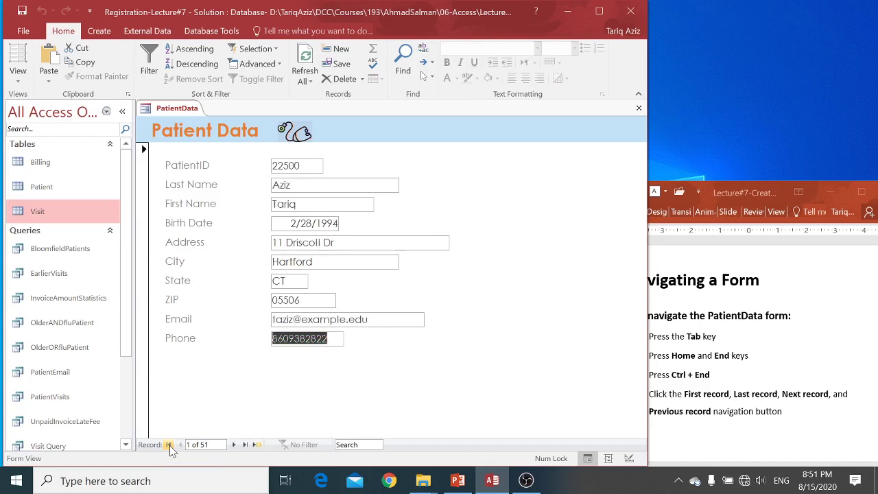
{"action": "left_click", "coordinate": [234, 444]}
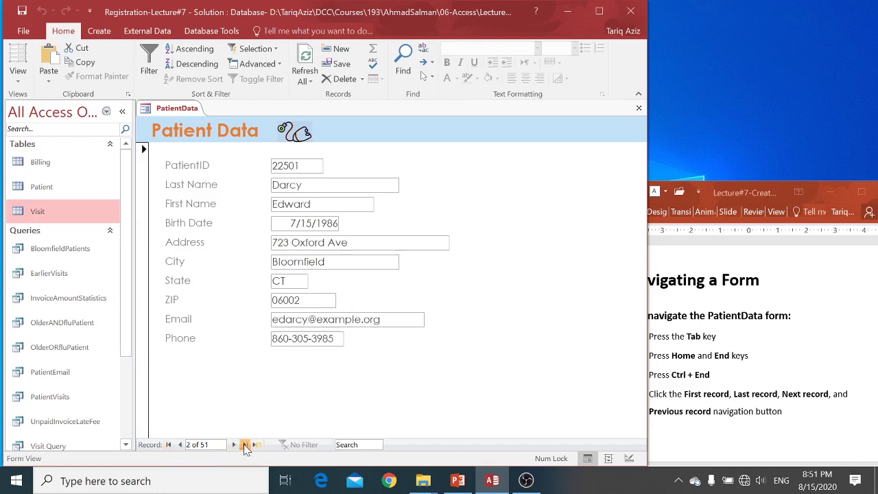
{"action": "left_click", "coordinate": [245, 445]}
{"action": "left_click", "coordinate": [722, 374]}
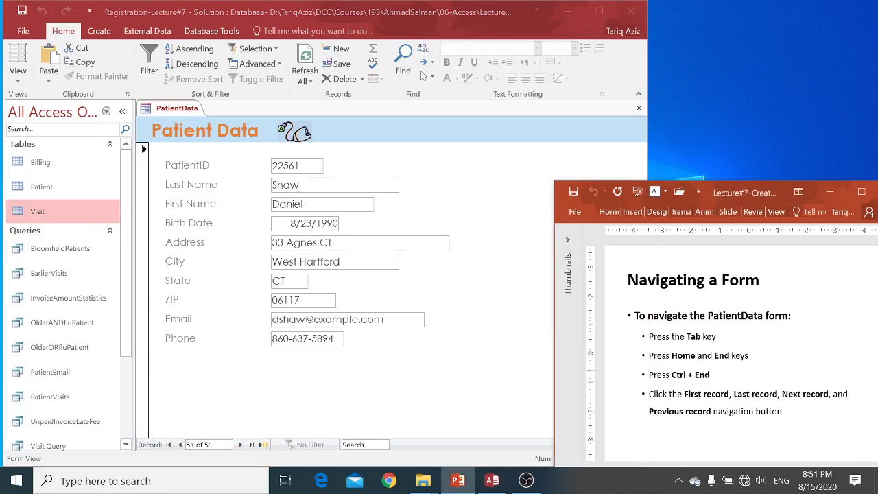
Advance the lecture to the 'Finding Data Using a Form' slide, then put the cursor in the form's Address field
{"action": "key", "text": "Page_Down"}
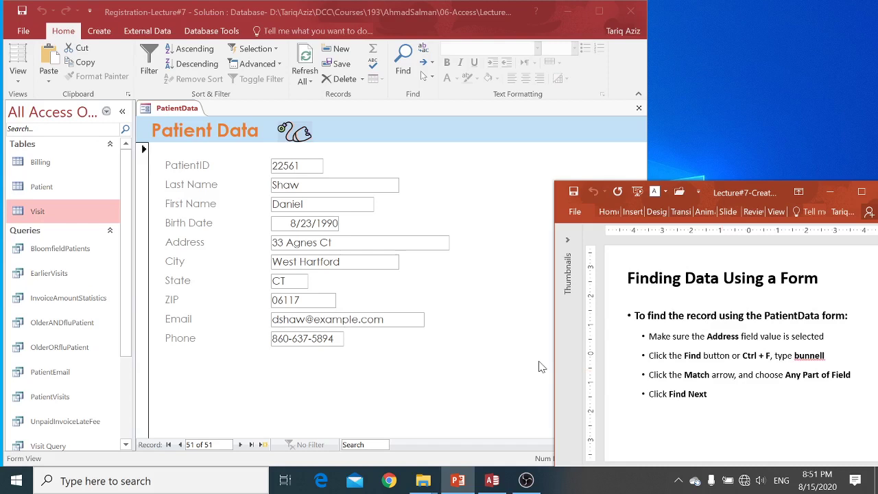
{"action": "left_click", "coordinate": [539, 367]}
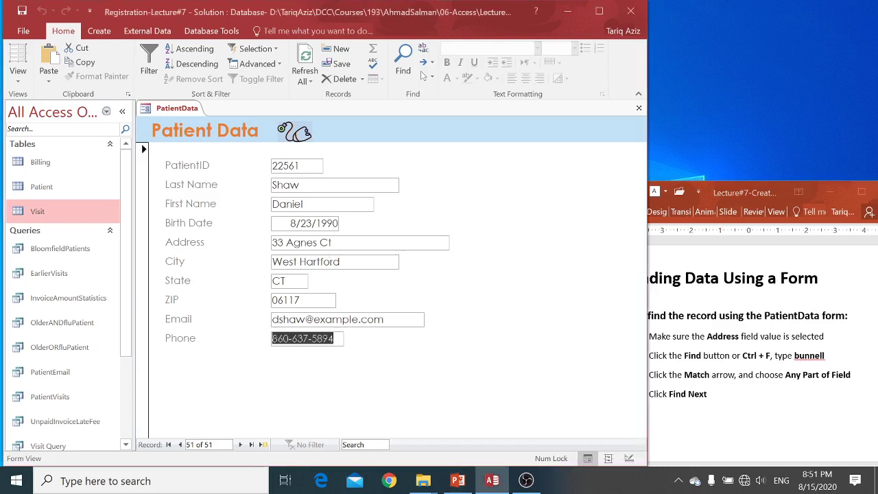
{"action": "left_click", "coordinate": [319, 242]}
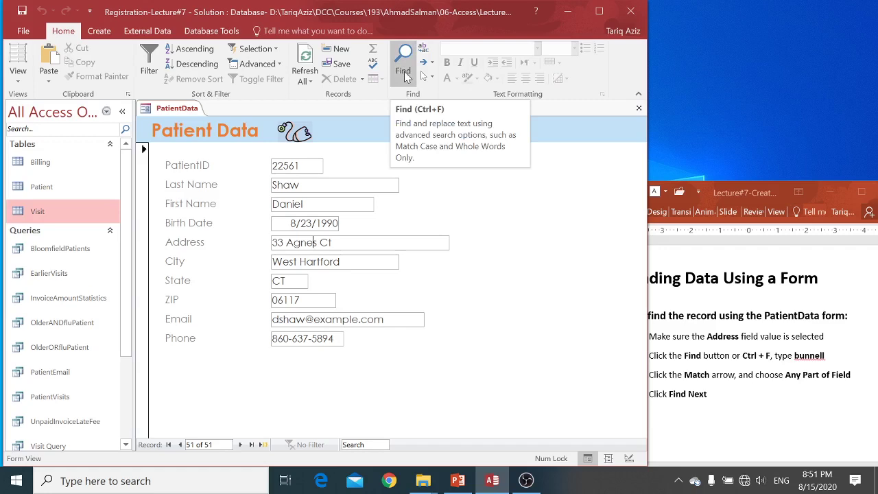
Search the current field for 'bunnell' as a whole-field match, which is not found
{"action": "left_click", "coordinate": [403, 71]}
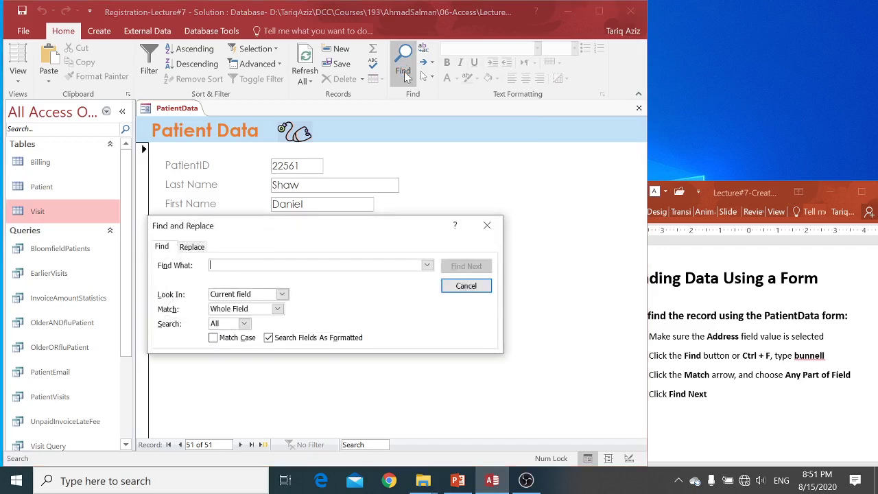
{"action": "type", "text": "bunne"}
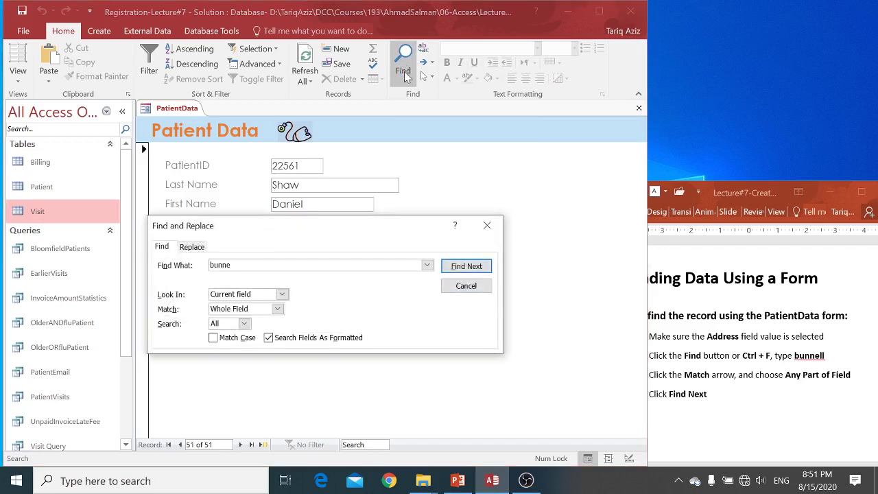
{"action": "type", "text": "ll"}
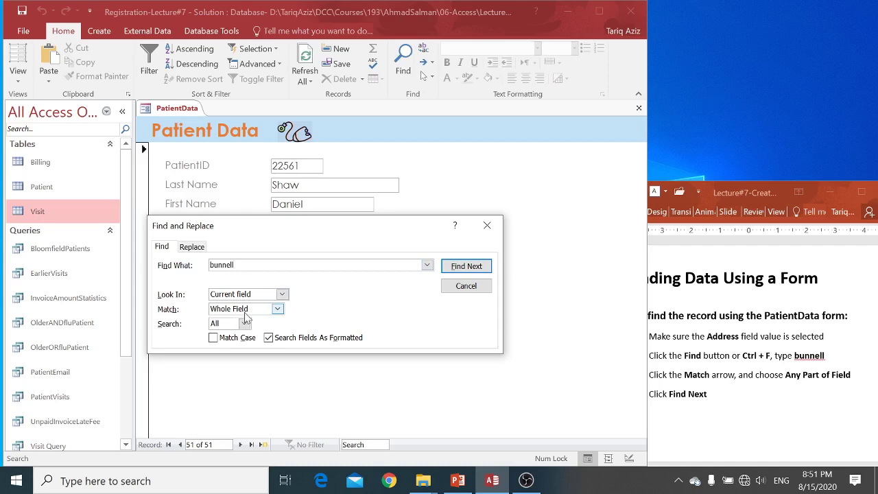
{"action": "left_click", "coordinate": [467, 266]}
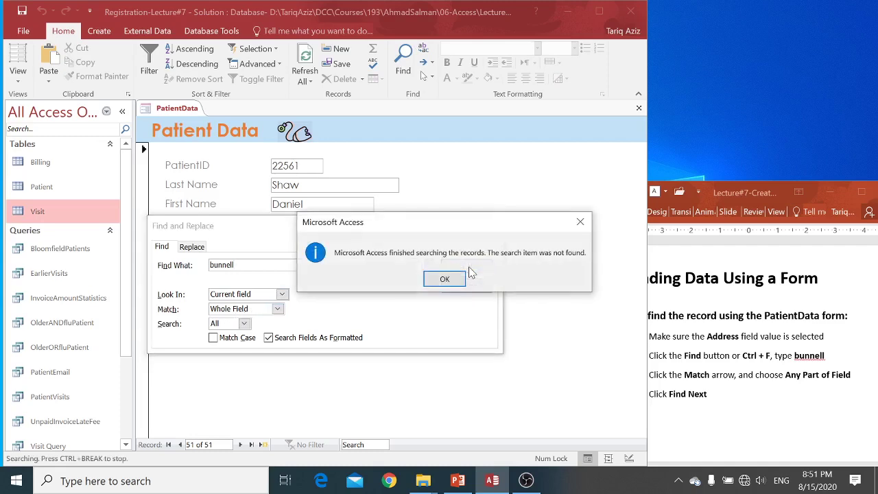
{"action": "left_click", "coordinate": [448, 278]}
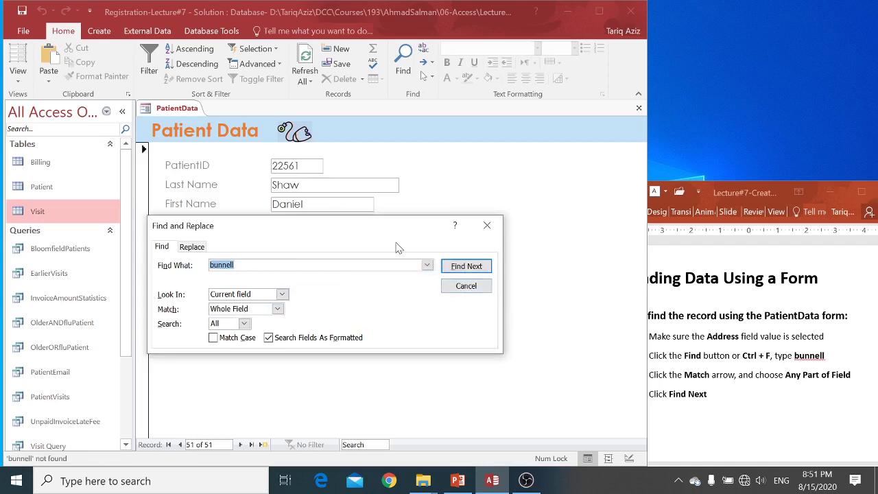
{"action": "left_click_drag", "start_coordinate": [395, 234], "coordinate": [430, 299]}
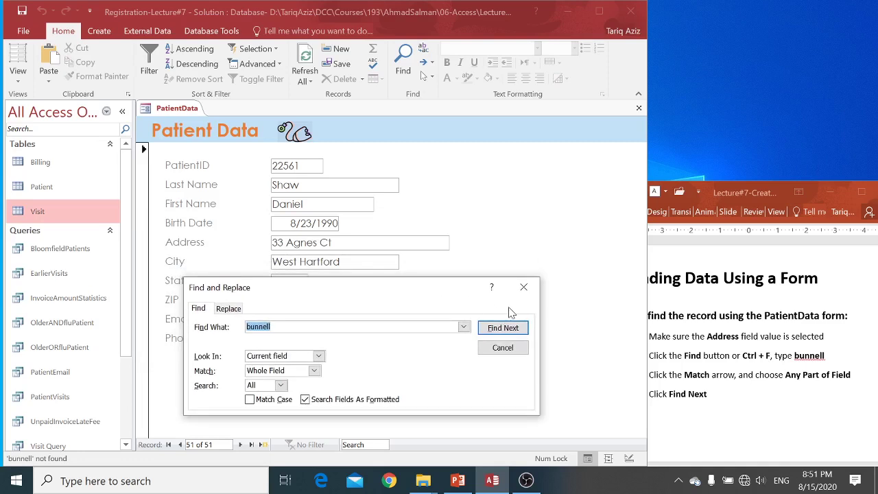
{"action": "left_click", "coordinate": [514, 331]}
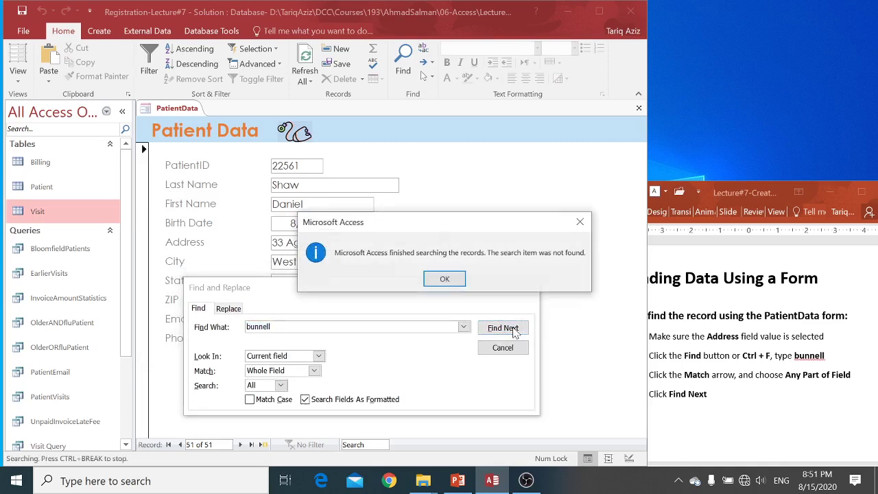
{"action": "left_click", "coordinate": [447, 277]}
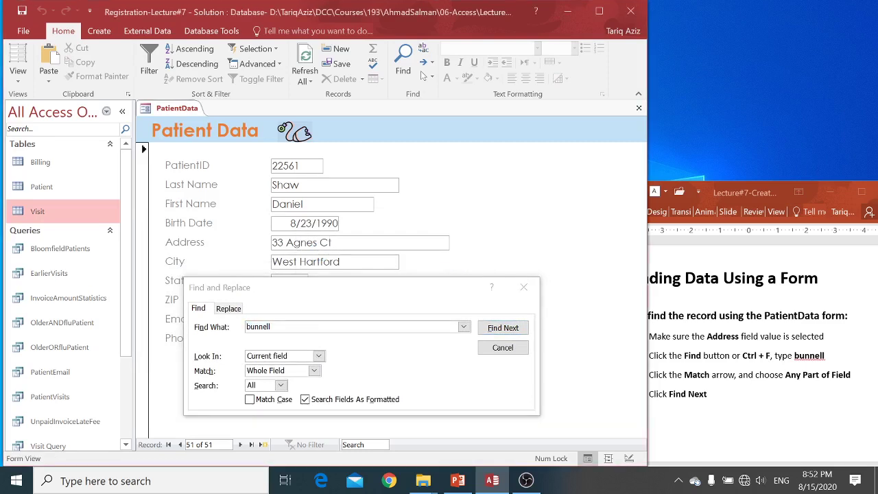
Shorten the search text to 'bun' and search again, still with no match
{"action": "key", "text": "End"}
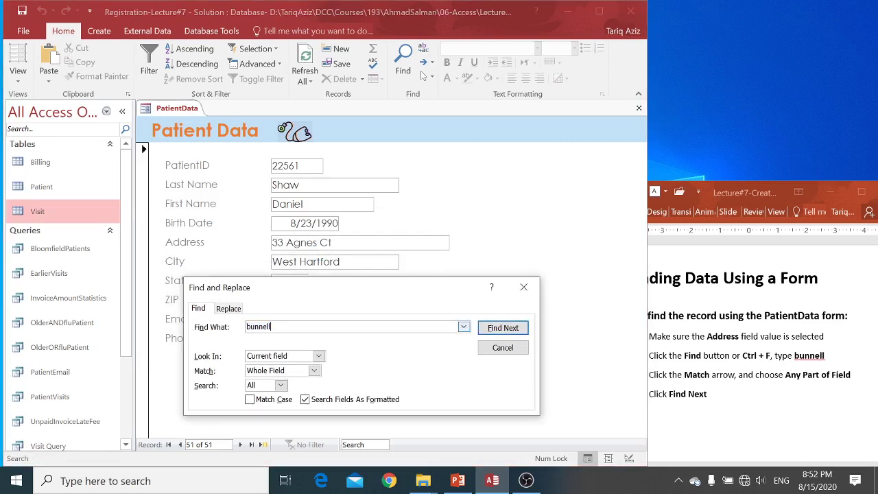
{"action": "key", "text": "BackSpace"}
{"action": "key", "text": "BackSpace"}
{"action": "key", "text": "BackSpace"}
{"action": "key", "text": "BackSpace"}
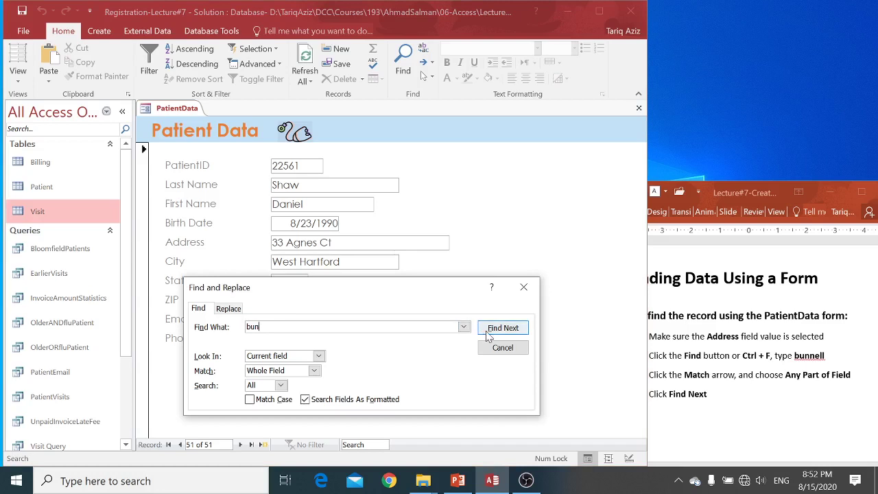
{"action": "left_click", "coordinate": [509, 329]}
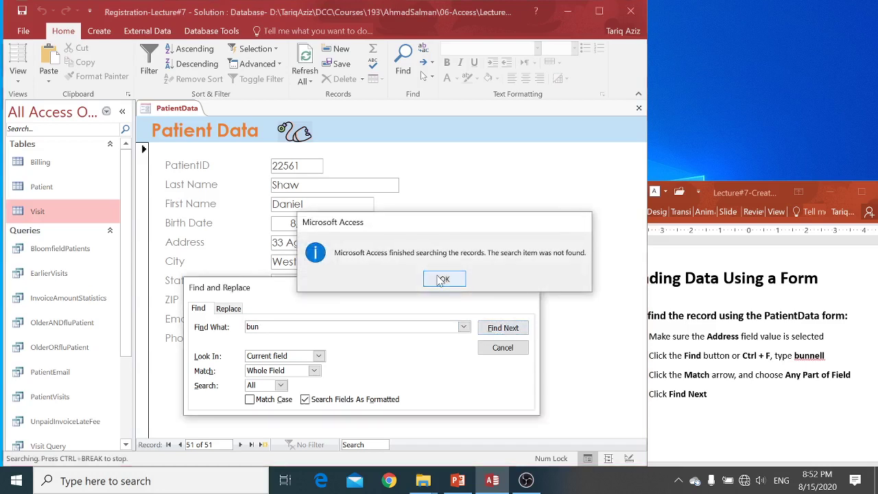
{"action": "left_click", "coordinate": [440, 278]}
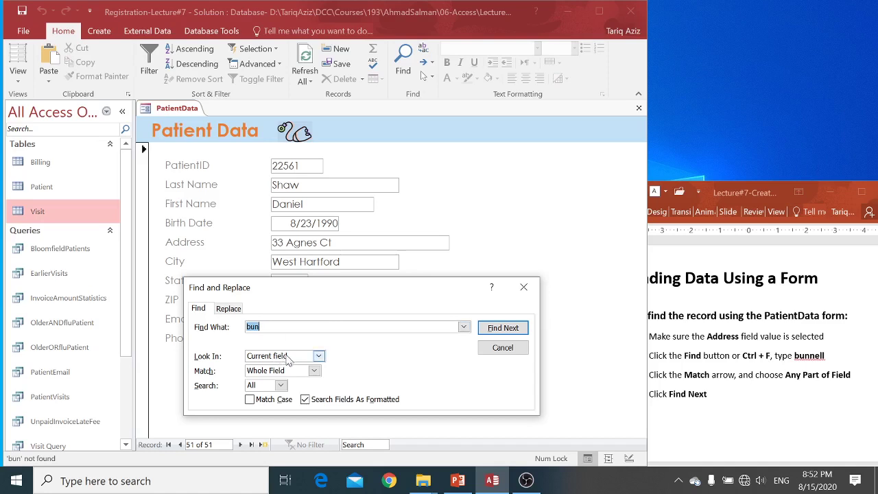
Switch matching to Any Part of Field and search 'bun', matching record 37 and nothing further
{"action": "left_click", "coordinate": [298, 371]}
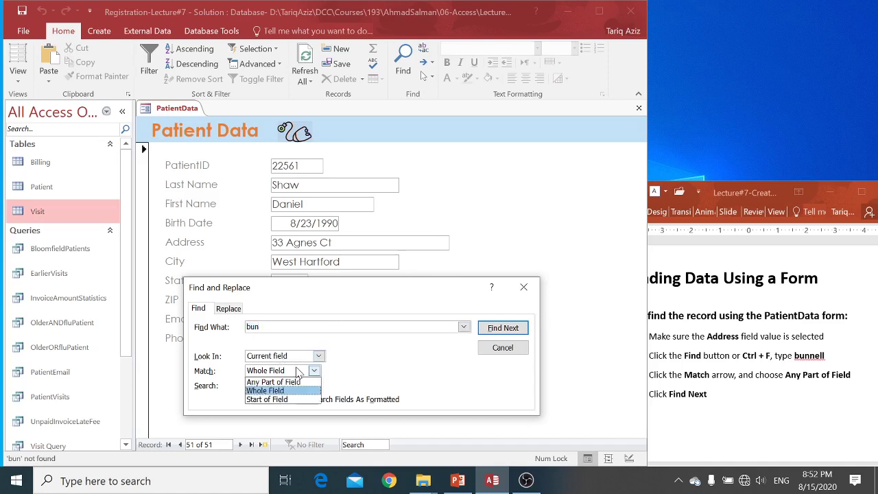
{"action": "left_click", "coordinate": [295, 382]}
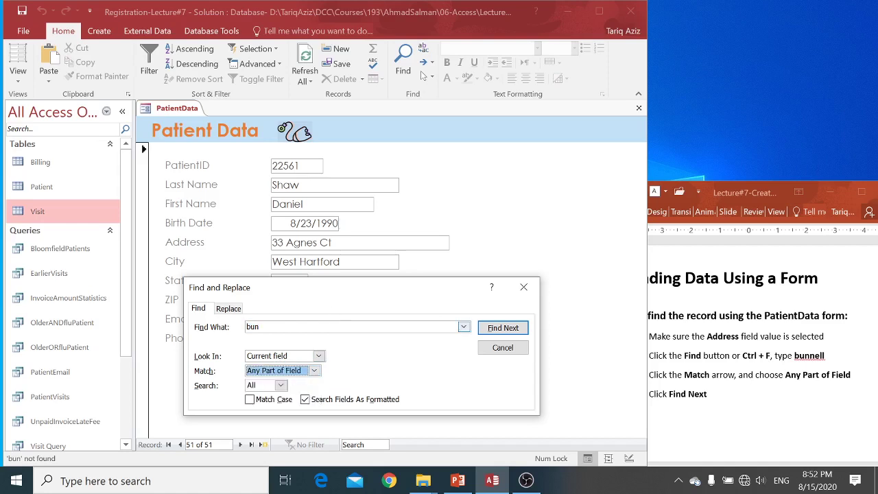
{"action": "left_click", "coordinate": [502, 327]}
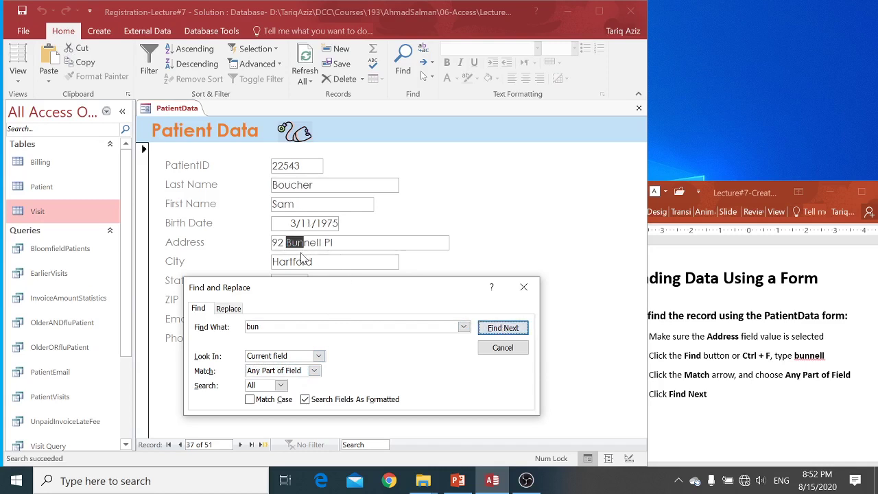
{"action": "double_click", "coordinate": [254, 328]}
{"action": "left_click", "coordinate": [261, 327]}
{"action": "left_click", "coordinate": [502, 328]}
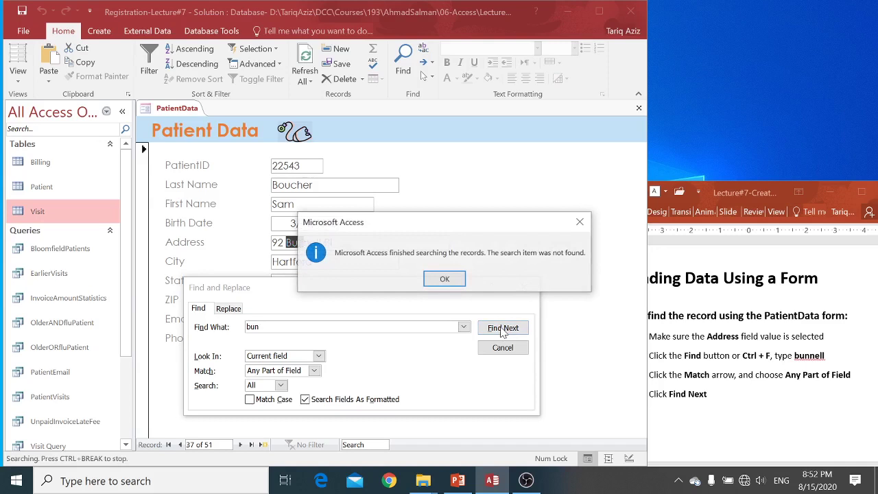
{"action": "left_click", "coordinate": [447, 279]}
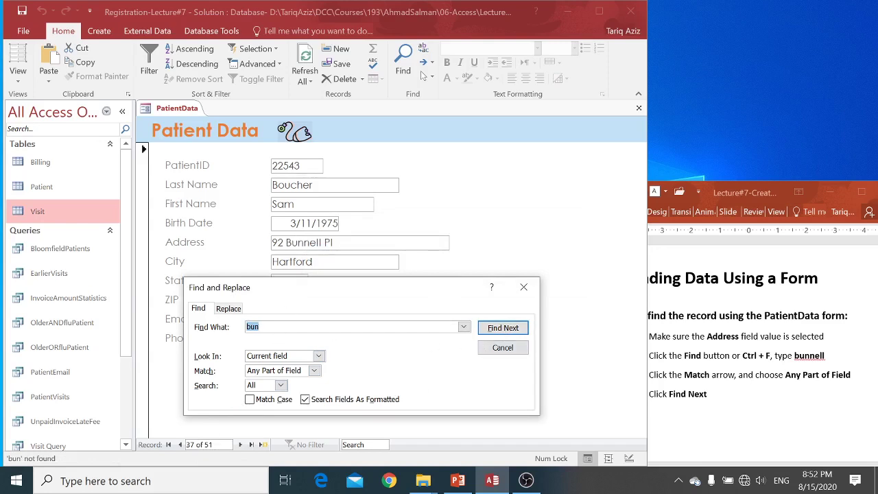
Advance the lecture slide and close the Find and Replace window
{"action": "left_click", "coordinate": [726, 331]}
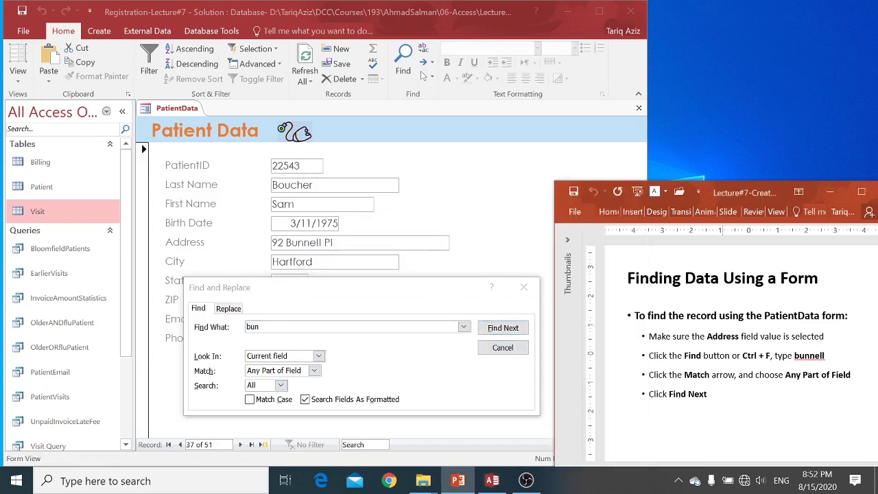
{"action": "key", "text": "Page_Down"}
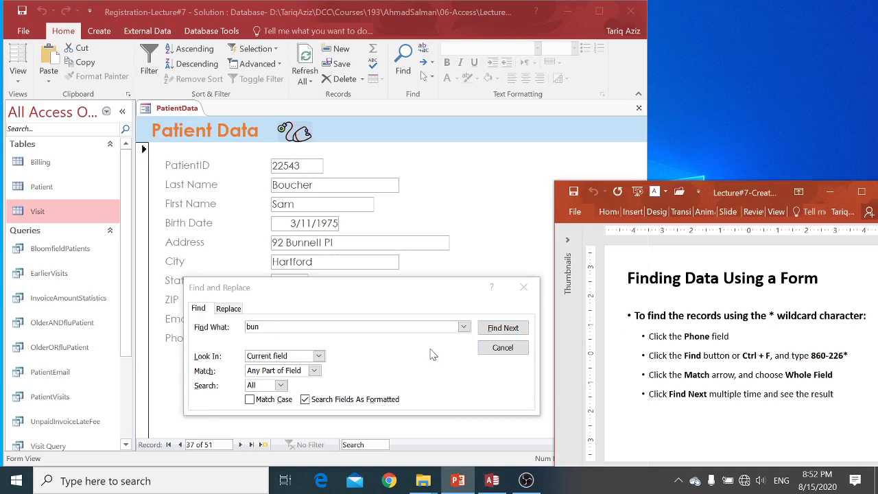
{"action": "left_click", "coordinate": [484, 303]}
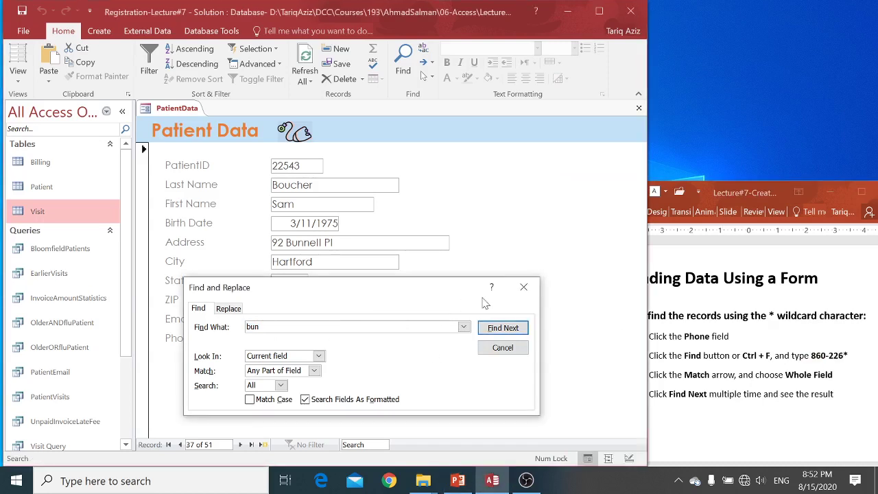
{"action": "left_click", "coordinate": [524, 286]}
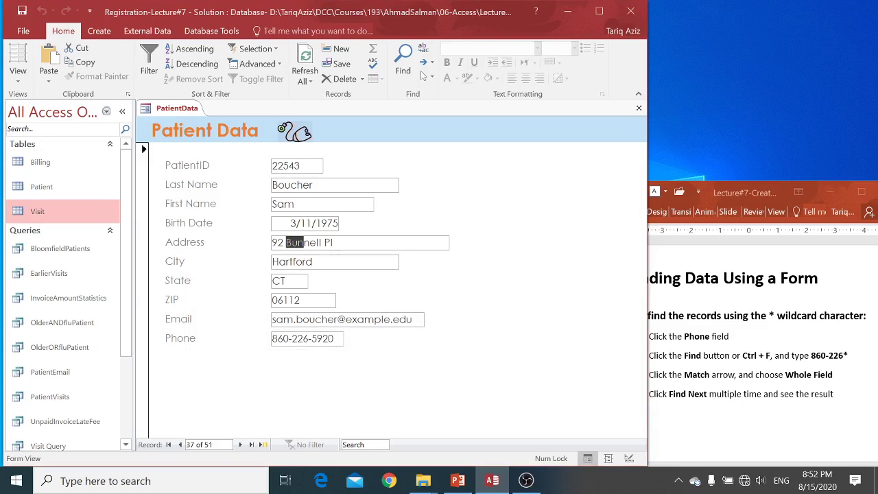
Set up a Whole Field search of the Phone field for 860-226*
{"action": "left_click", "coordinate": [289, 338]}
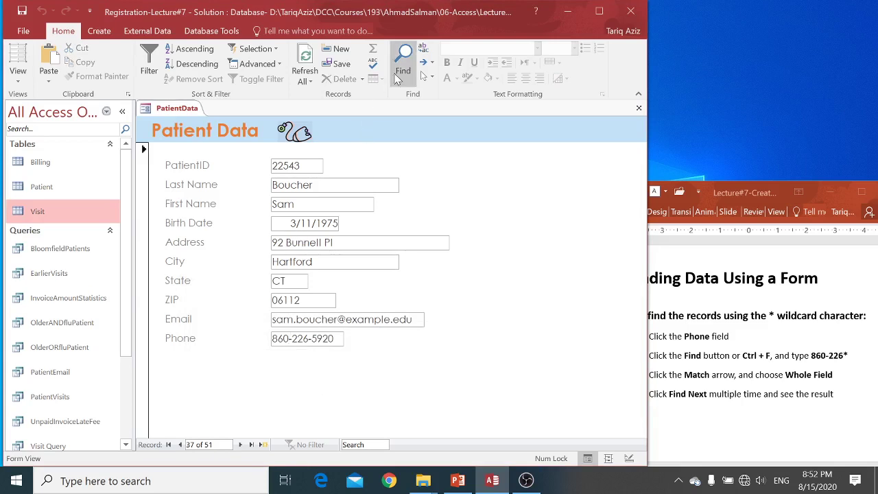
{"action": "left_click", "coordinate": [401, 63]}
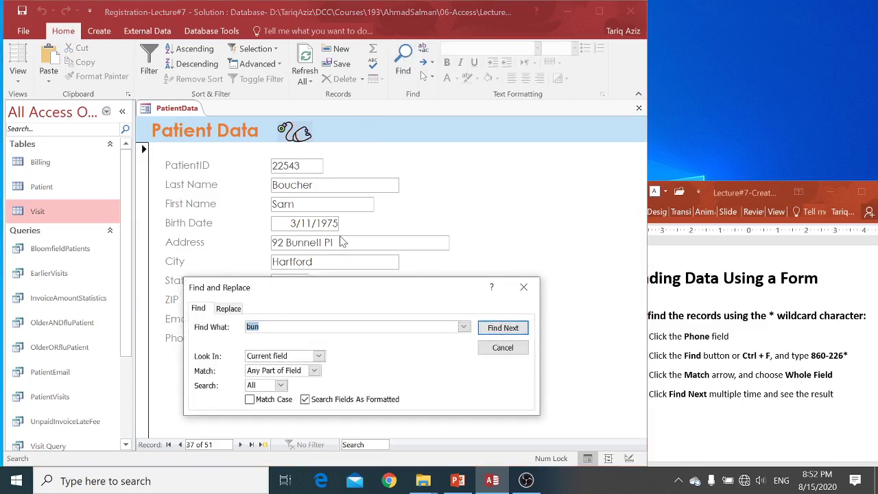
{"action": "left_click_drag", "start_coordinate": [346, 294], "coordinate": [363, 177]}
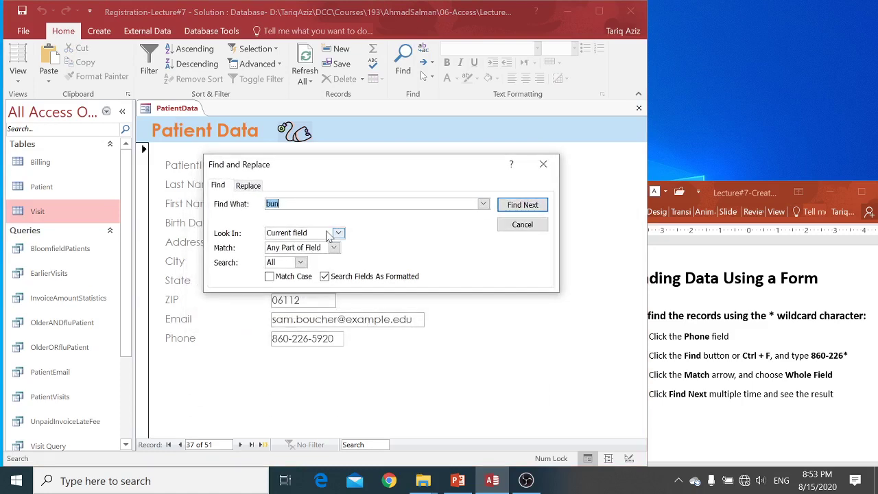
{"action": "left_click", "coordinate": [333, 248]}
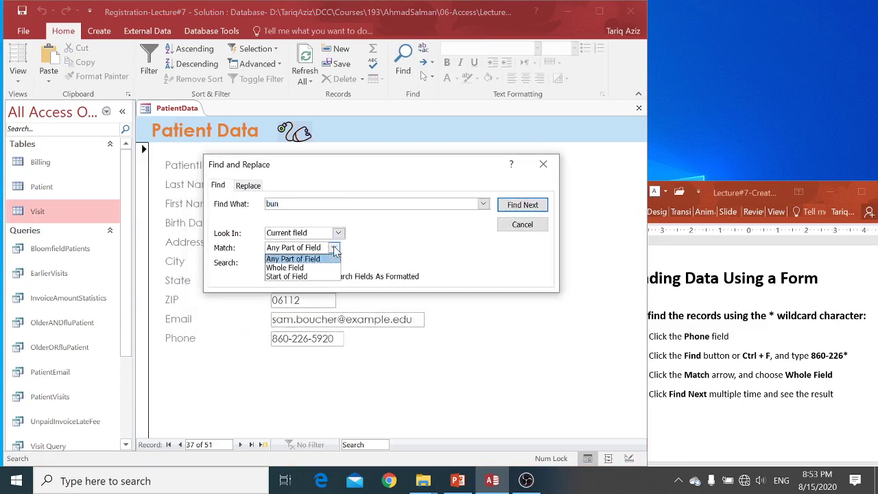
{"action": "left_click", "coordinate": [326, 268]}
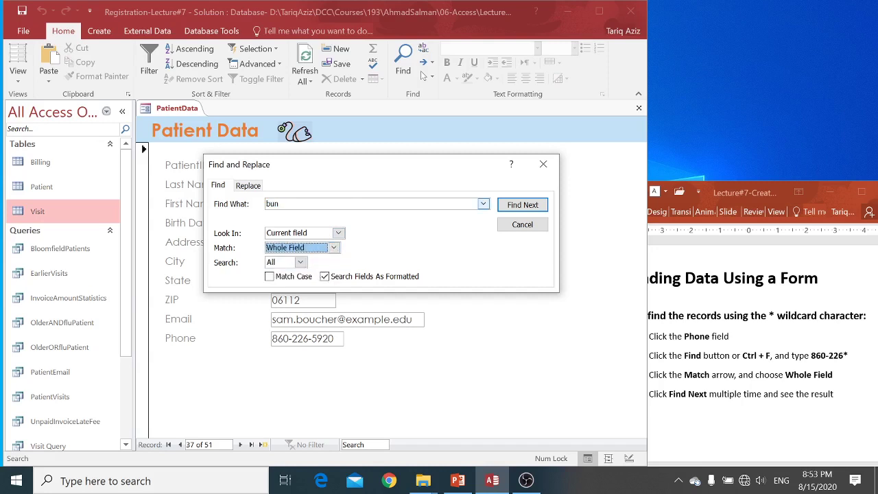
{"action": "left_click_drag", "start_coordinate": [284, 205], "coordinate": [204, 205]}
{"action": "type", "text": "860-"}
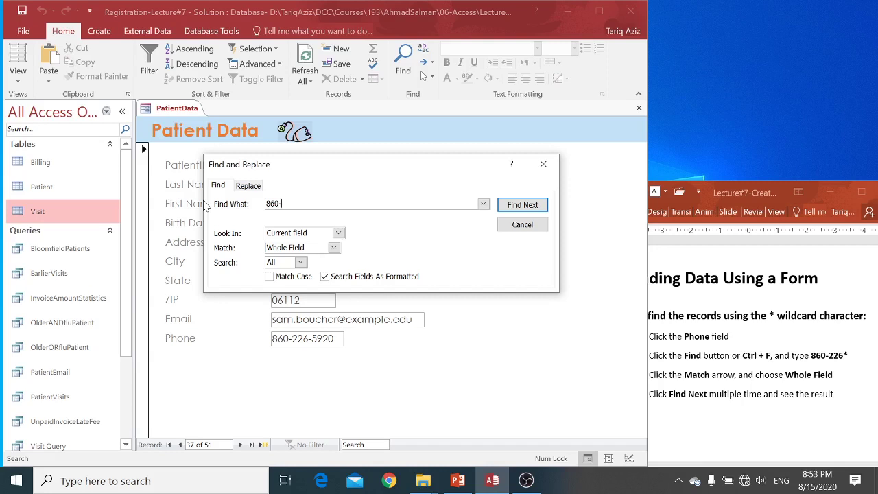
{"action": "type", "text": "226*"}
Step through every phone match for 860-226* until the search finishes at record 37, then close it
{"action": "left_click", "coordinate": [521, 208]}
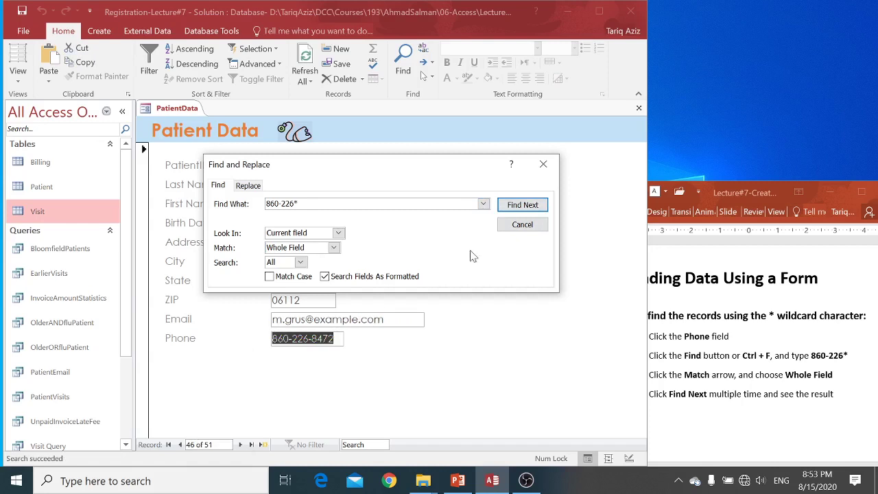
{"action": "left_click", "coordinate": [527, 205]}
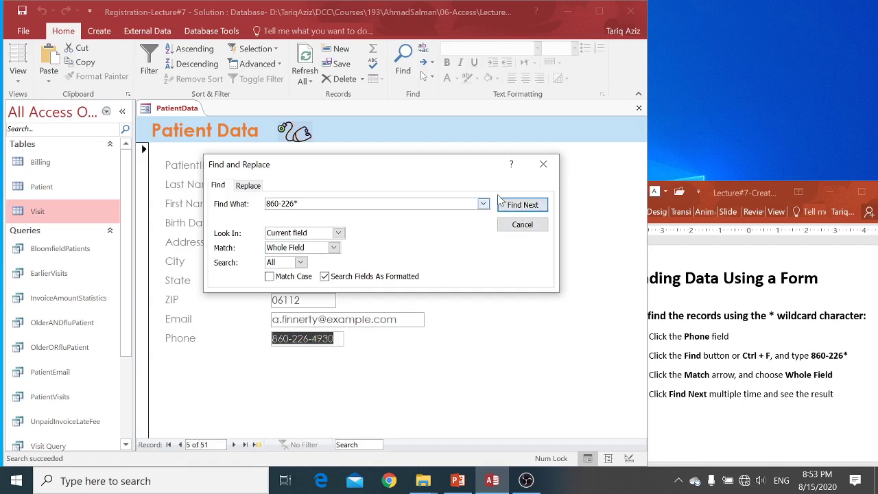
{"action": "left_click", "coordinate": [522, 207]}
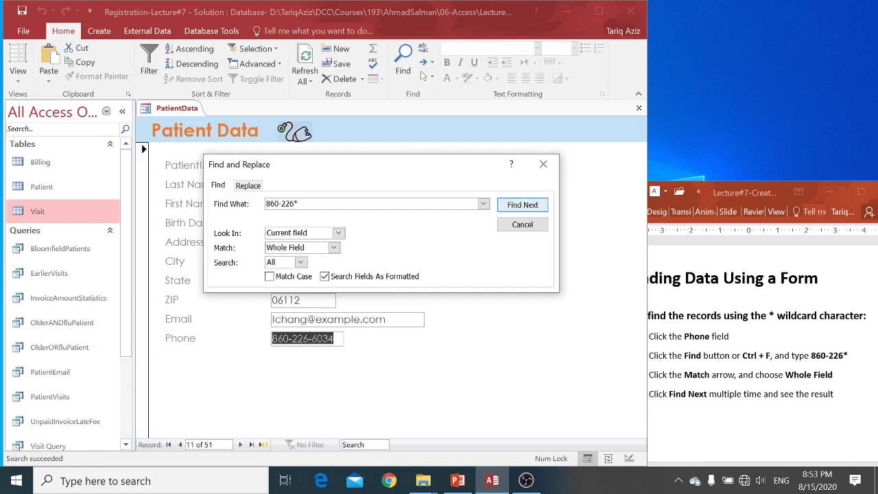
{"action": "left_click", "coordinate": [523, 205]}
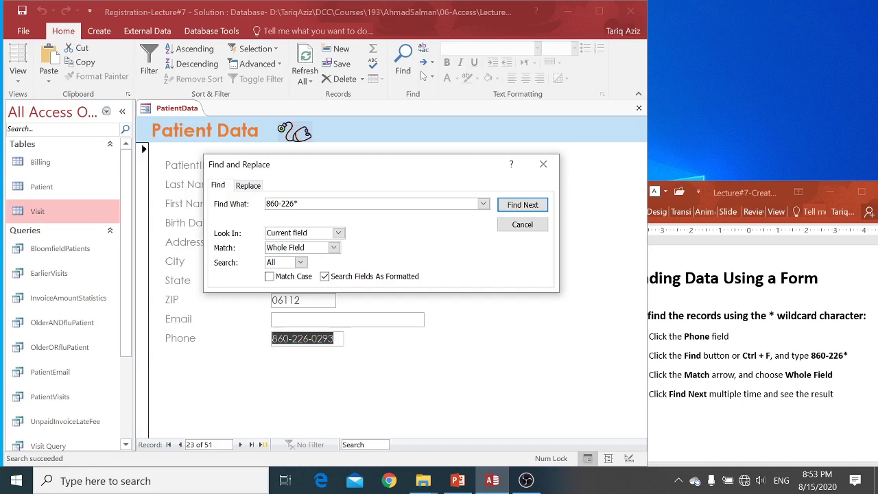
{"action": "left_click", "coordinate": [537, 207]}
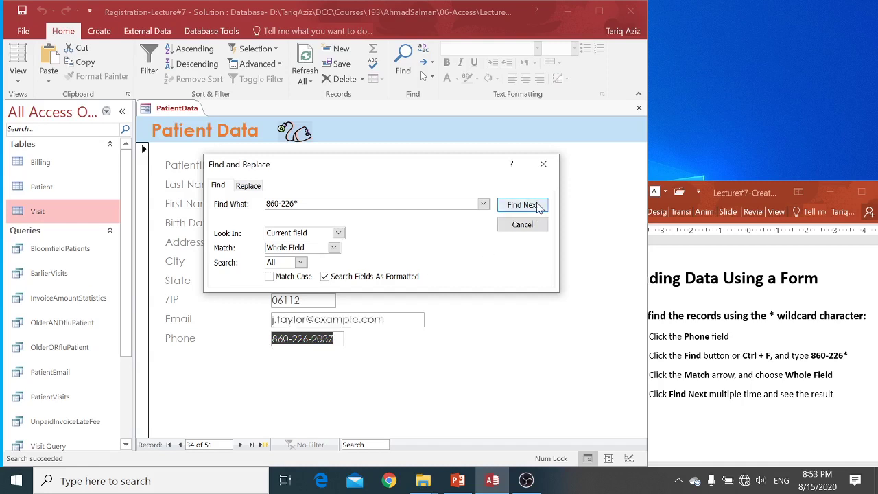
{"action": "left_click", "coordinate": [538, 208]}
{"action": "left_click", "coordinate": [539, 209]}
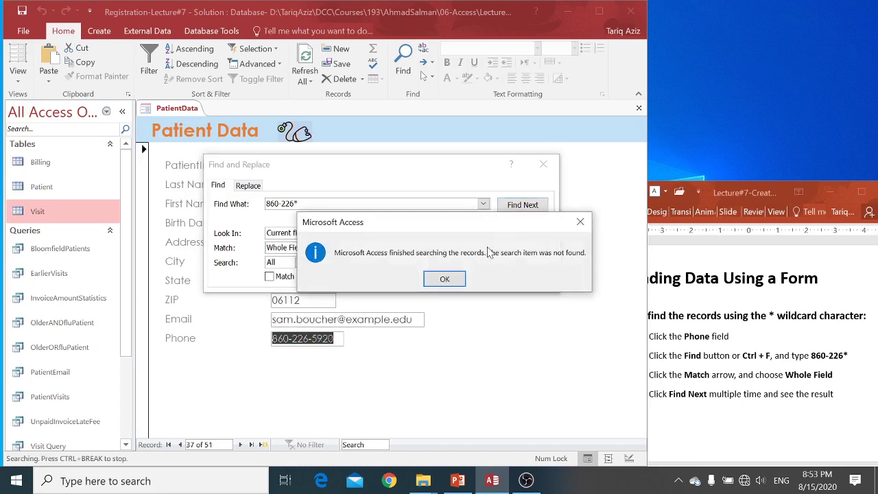
{"action": "left_click", "coordinate": [449, 280]}
{"action": "left_click", "coordinate": [522, 224]}
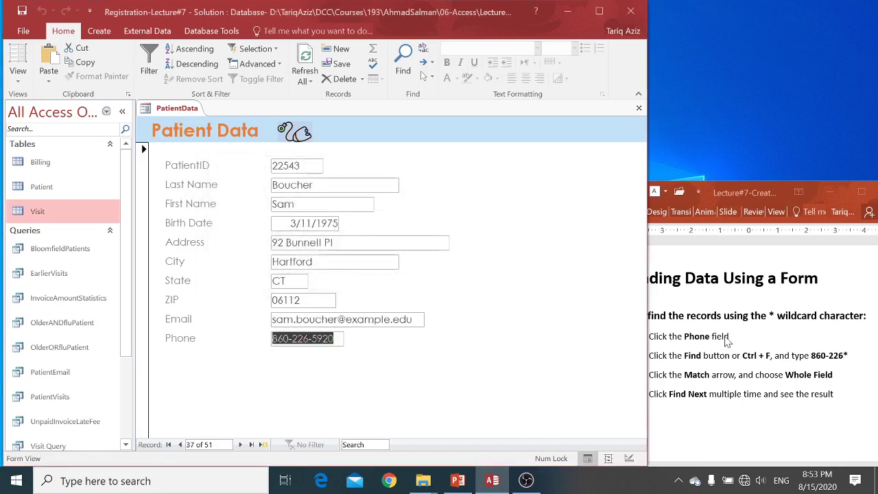
Advance the lecture slide, then quick-search the records for the slide's patient last name
{"action": "left_click", "coordinate": [727, 341]}
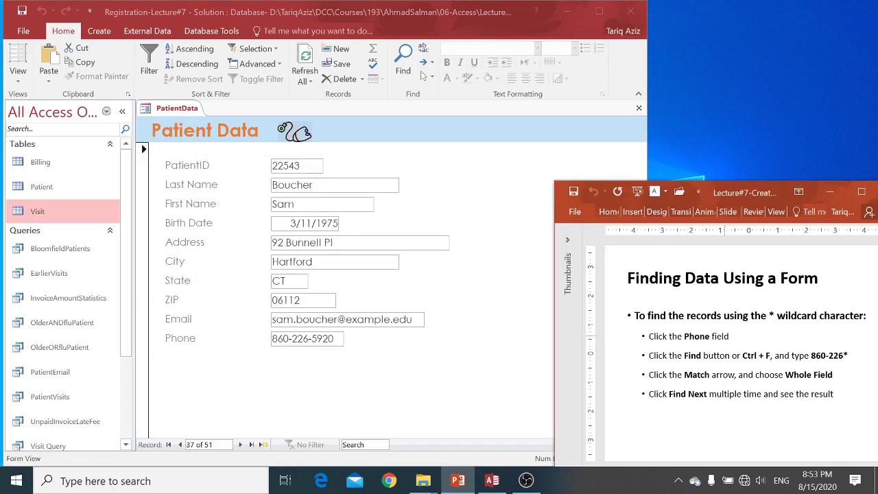
{"action": "key", "text": "Page_Down"}
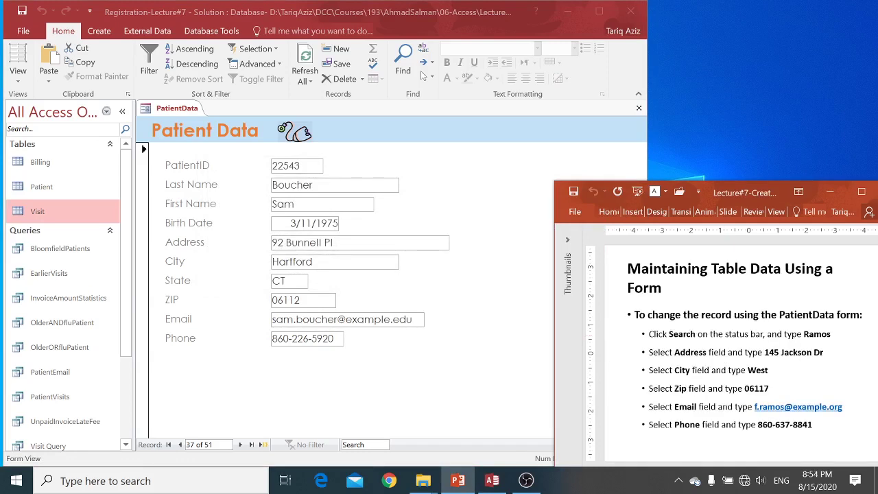
{"action": "left_click", "coordinate": [521, 396]}
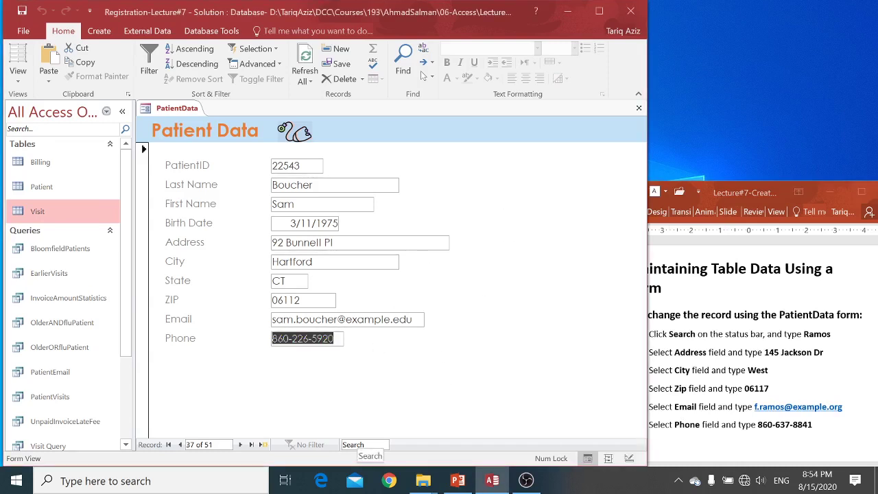
{"action": "left_click", "coordinate": [365, 444]}
{"action": "type", "text": "Ra"}
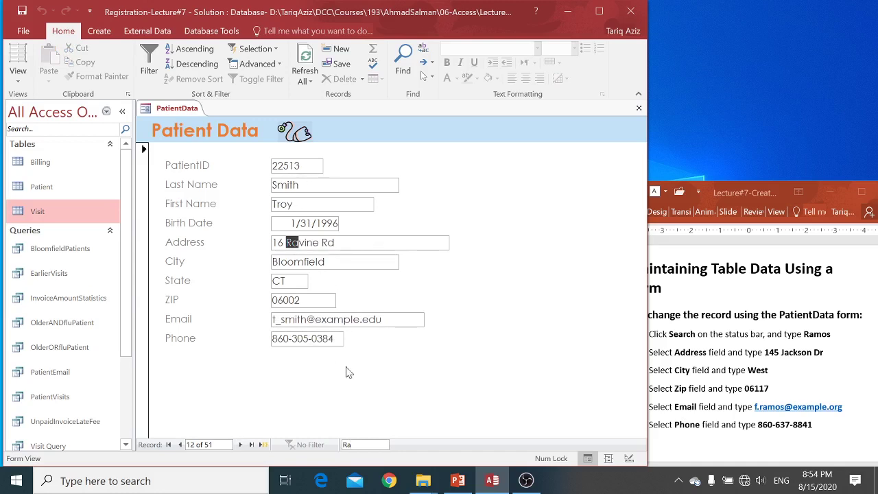
{"action": "type", "text": "m"}
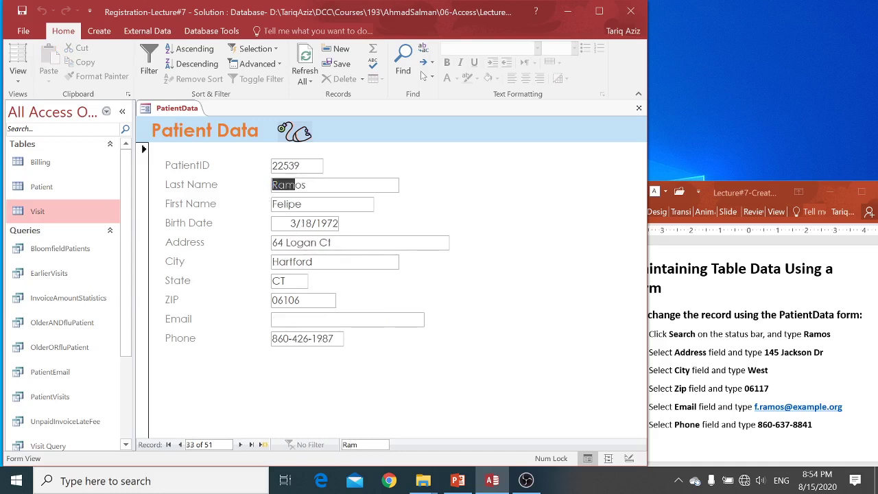
{"action": "type", "text": "os"}
Replace record 33's street address, city and ZIP code with the new values
{"action": "left_click", "coordinate": [285, 242]}
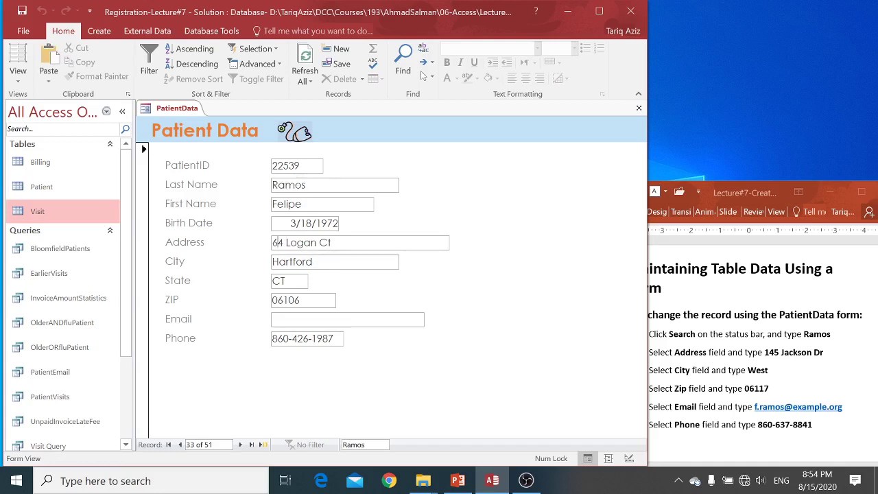
{"action": "key", "text": "F2"}
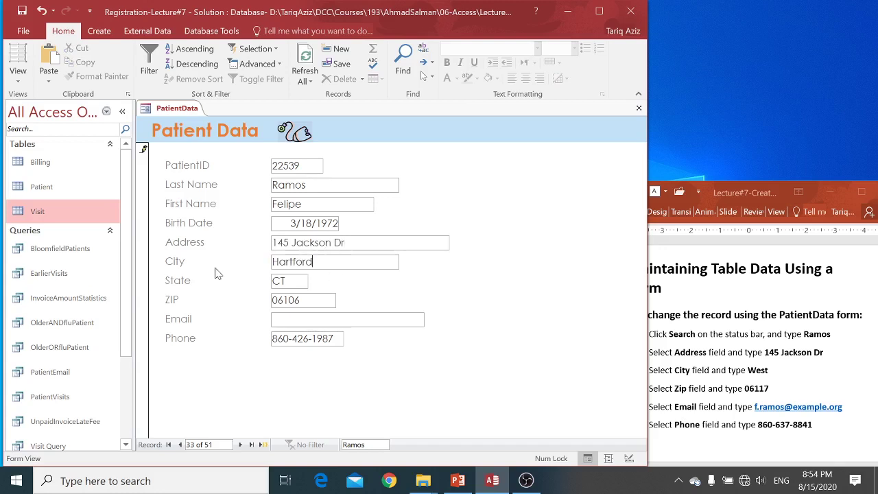
{"action": "key", "text": "Tab"}
{"action": "type", "text": "West"}
{"action": "key", "text": "Tab"}
{"action": "key", "text": "Tab"}
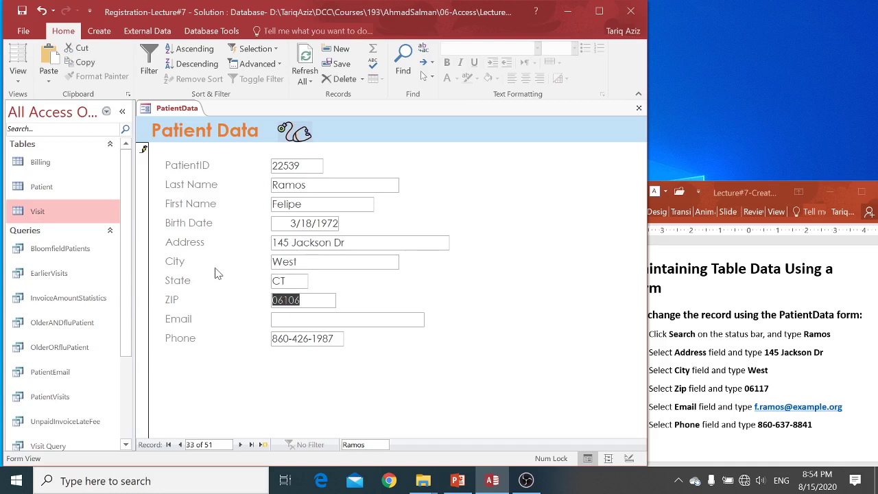
{"action": "key", "text": "shift+Tab"}
{"action": "key", "text": "Tab"}
{"action": "type", "text": "06"}
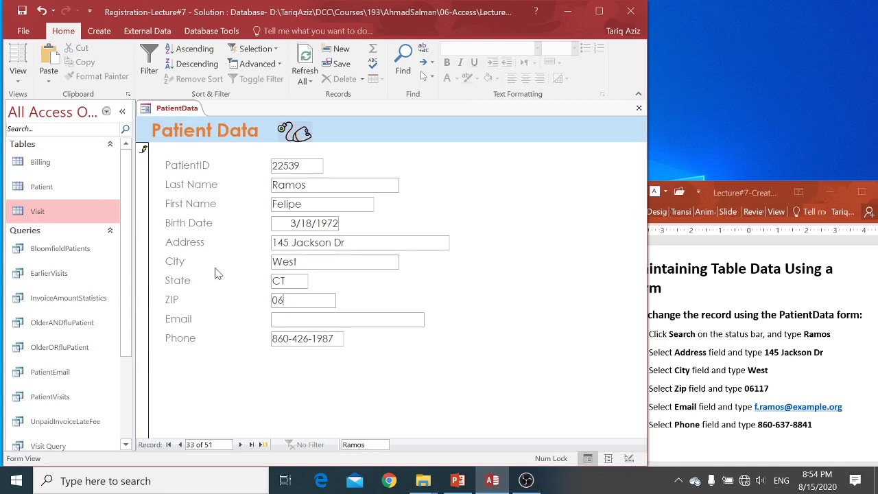
{"action": "type", "text": "117"}
Enter the patient's new email, correct the phone number digits, and save the record
{"action": "key", "text": "Tab"}
{"action": "type", "text": "f.ramos@examp"}
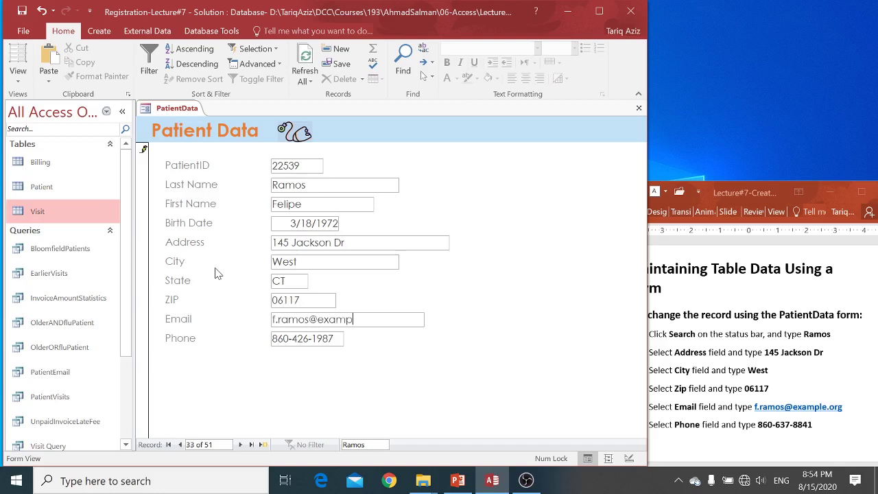
{"action": "type", "text": "le.org"}
{"action": "key", "text": "Tab"}
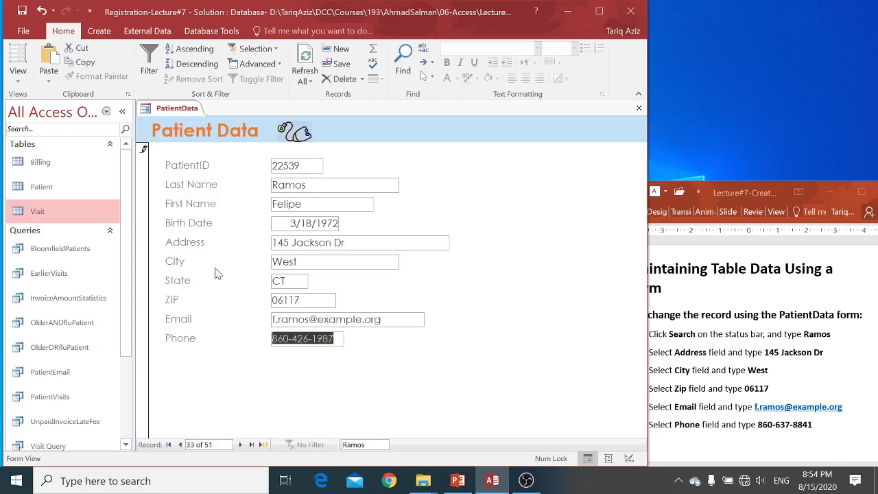
{"action": "key", "text": "shift+Tab"}
{"action": "key", "text": "Tab"}
{"action": "left_click", "coordinate": [294, 338]}
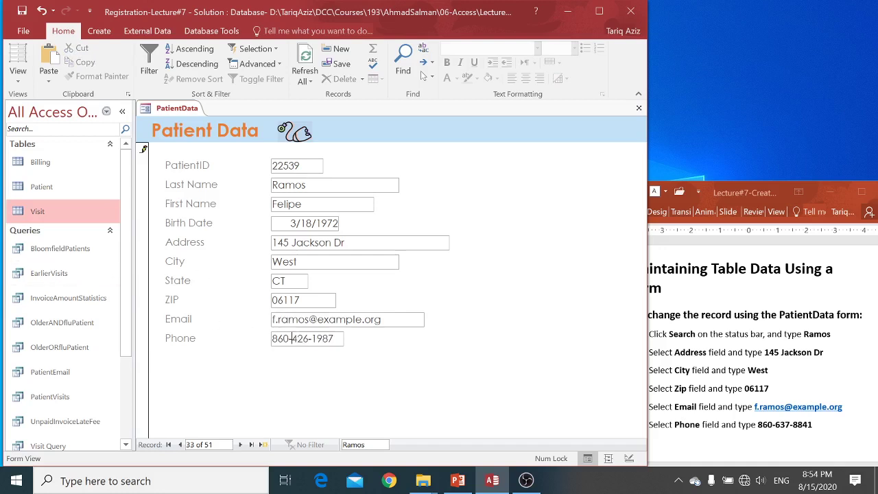
{"action": "type", "text": "63"}
{"action": "key", "text": "Delete"}
{"action": "key", "text": "Delete"}
{"action": "key", "text": "Delete"}
{"action": "key", "text": "Right"}
{"action": "key", "text": "shift+Right"}
{"action": "key", "text": "shift+Right"}
{"action": "key", "text": "shift+Right"}
{"action": "type", "text": "8"}
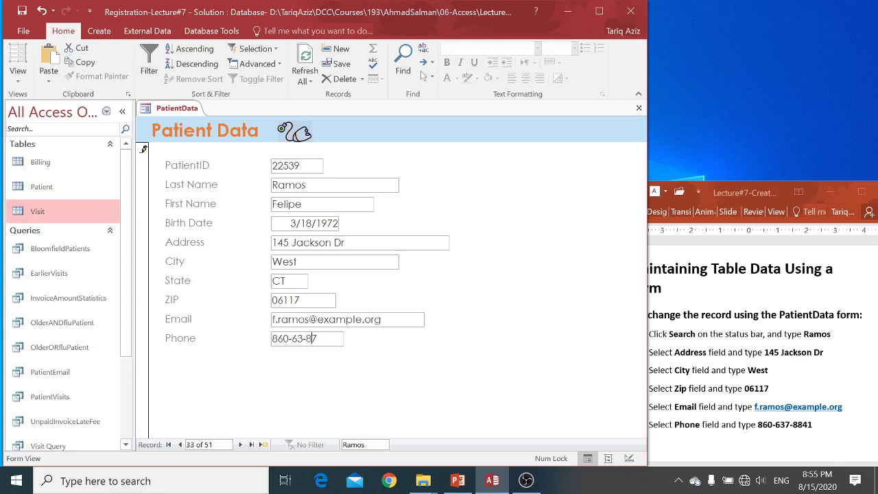
{"action": "type", "text": "841"}
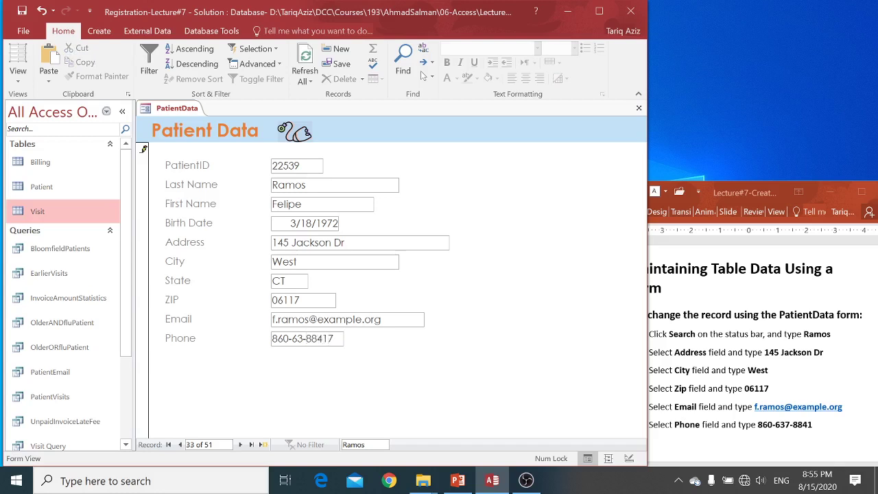
{"action": "key", "text": "Delete"}
{"action": "type", "text": "7"}
{"action": "key", "text": "Tab"}
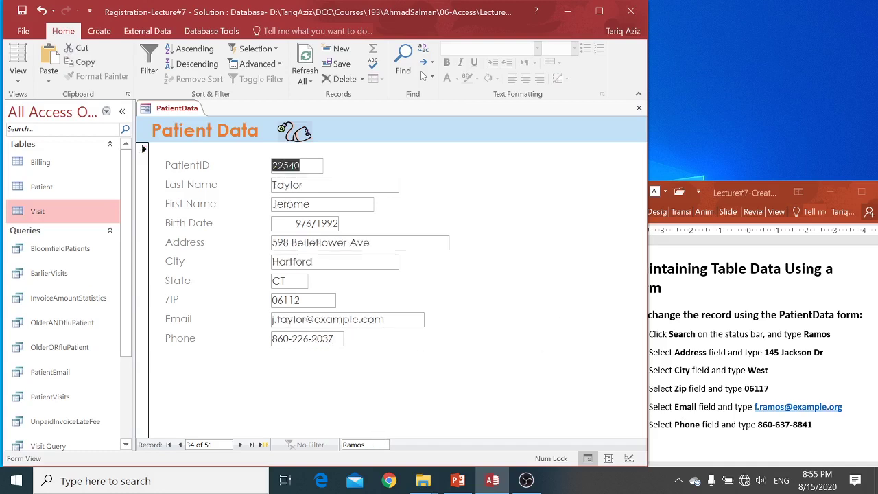
Return to edited record 33 and advance the lecture to the slide about adding records
{"action": "left_click", "coordinate": [364, 445]}
{"action": "key", "text": "BackSpace"}
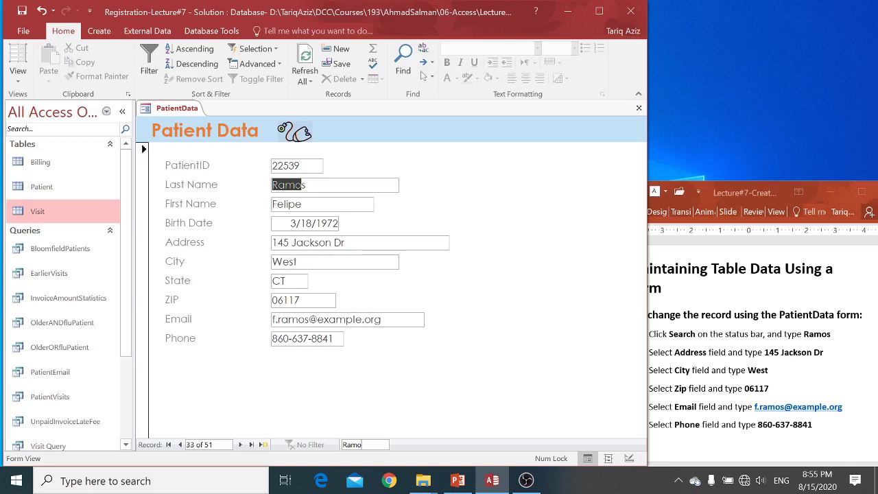
{"action": "left_click", "coordinate": [711, 388]}
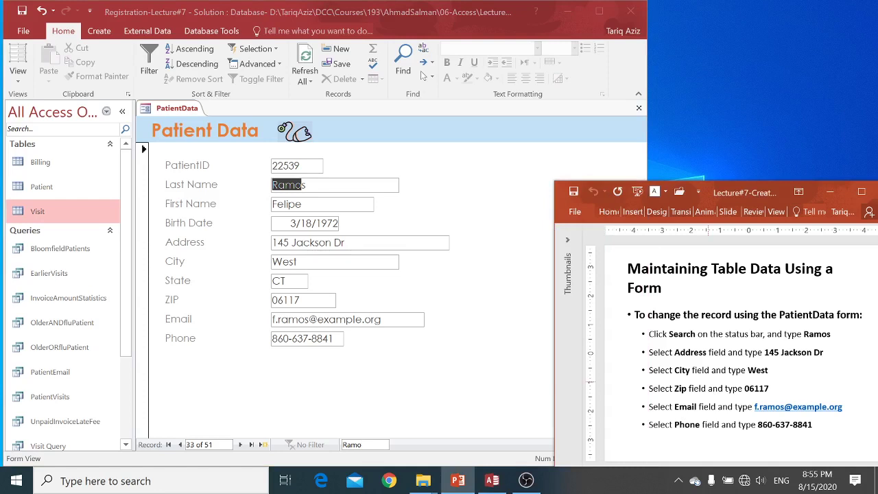
{"action": "key", "text": "Page_Down"}
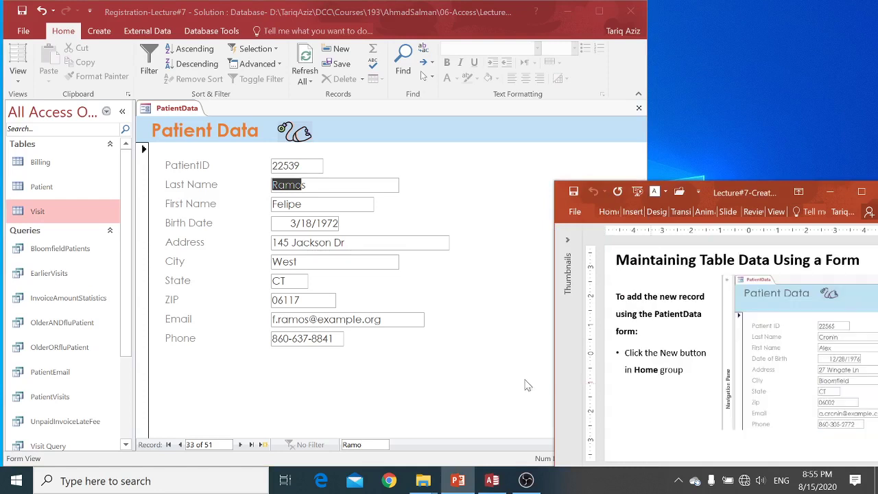
Start a new patient record with its ID, last and first names, and birth date 12/28/1976
{"action": "left_click", "coordinate": [433, 395]}
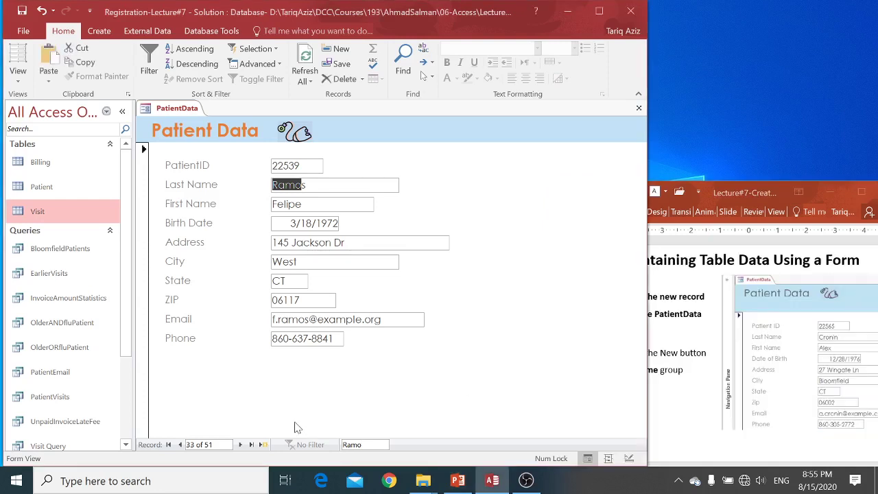
{"action": "left_click", "coordinate": [264, 444]}
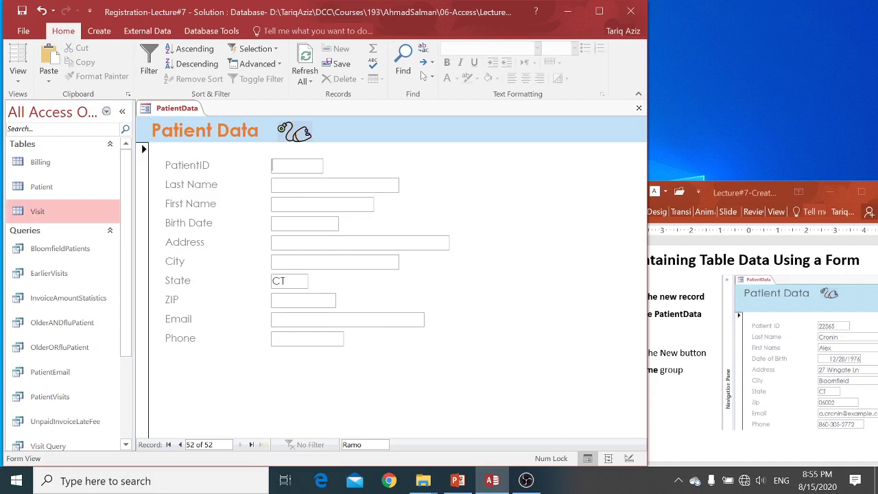
{"action": "type", "text": "22"}
{"action": "type", "text": "56"}
{"action": "type", "text": "3"}
{"action": "key", "text": "Tab"}
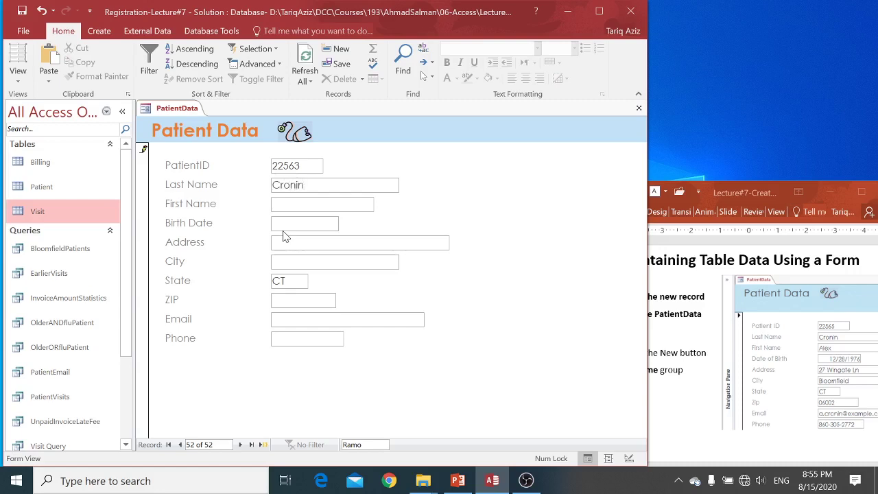
{"action": "key", "text": "Tab"}
{"action": "type", "text": "12/281976"}
{"action": "key", "text": "Tab"}
{"action": "key", "text": "Return"}
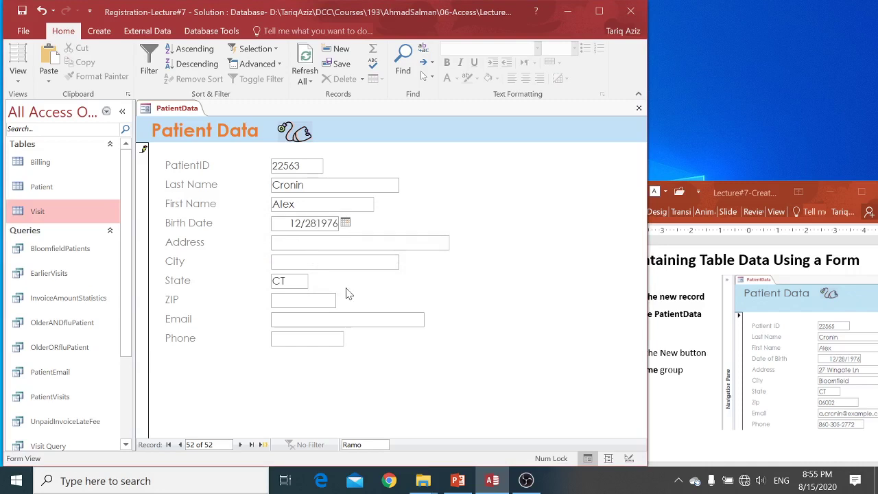
{"action": "type", "text": "/"}
Fill in the new patient's address, Bloomfield city, ZIP, email and phone, save, and return to record 52
{"action": "left_click", "coordinate": [307, 241]}
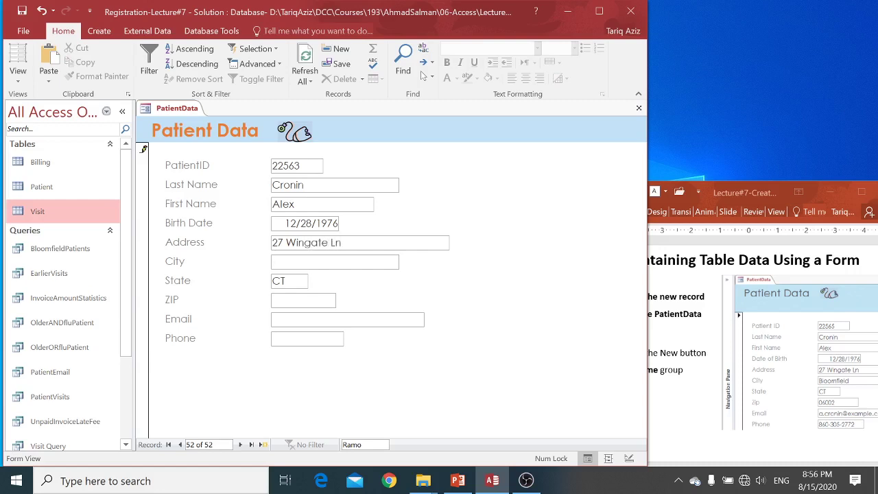
{"action": "type", "text": "Bloomfield"}
{"action": "key", "text": "Tab"}
{"action": "key", "text": "Tab"}
{"action": "type", "text": "066"}
{"action": "key", "text": "BackSpace"}
{"action": "type", "text": "002"}
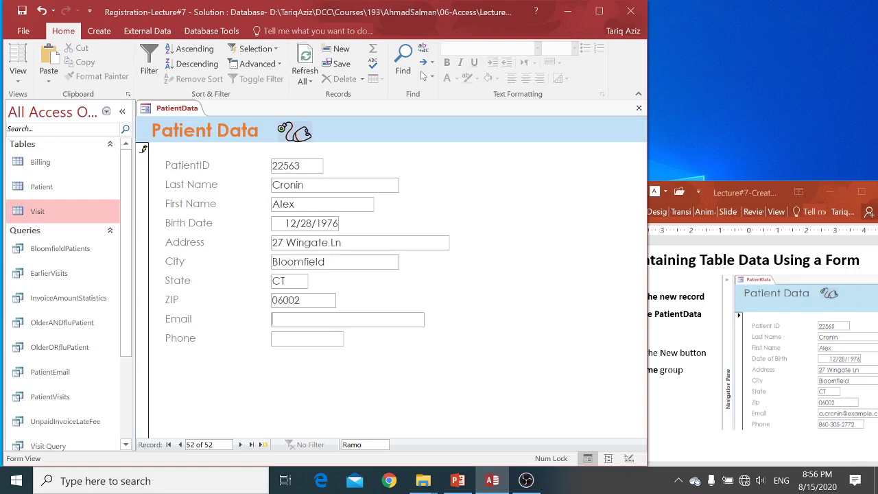
{"action": "type", "text": "a.cronin@example"}
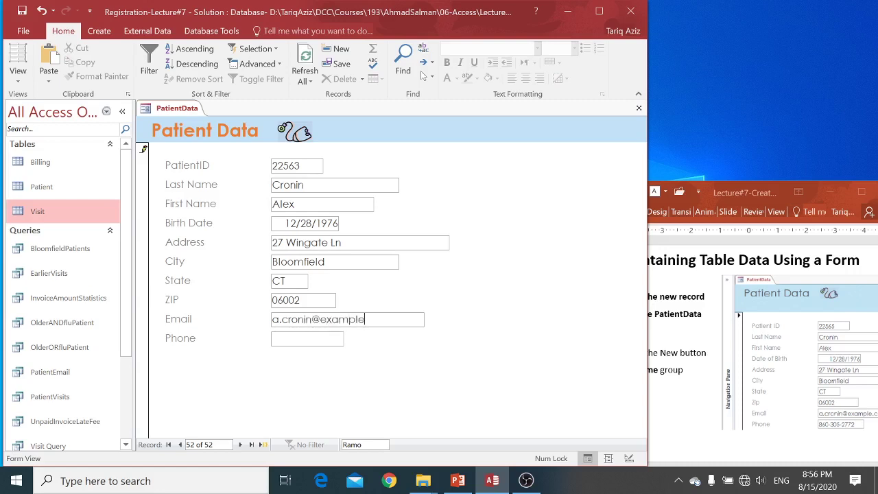
{"action": "type", "text": ".org"}
{"action": "type", "text": "8"}
{"action": "key", "text": "BackSpace"}
{"action": "key", "text": "Tab"}
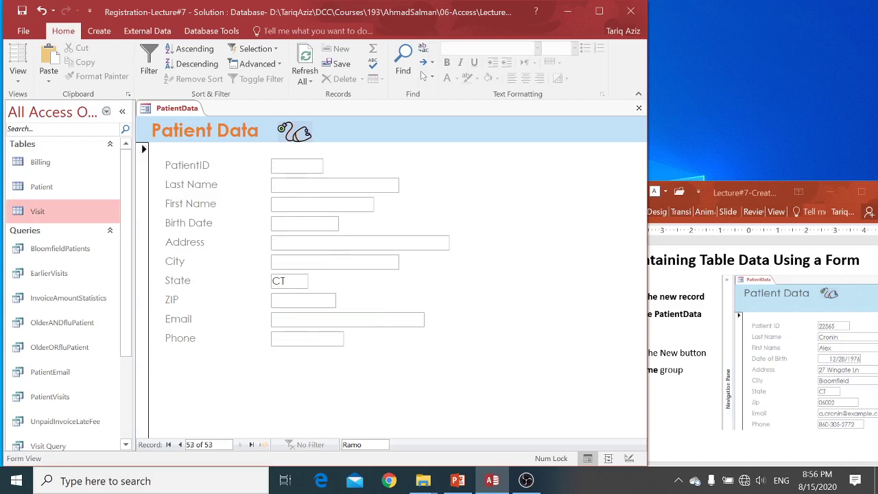
{"action": "left_click", "coordinate": [180, 445]}
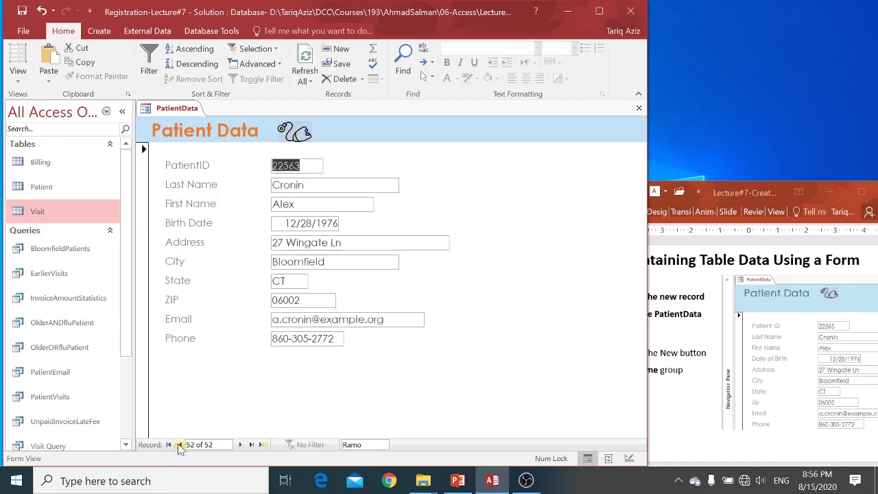
Move ahead in the lecture slides, then jump to the first patient record, 1 of 52
{"action": "left_click", "coordinate": [703, 354]}
{"action": "scroll", "coordinate": [703, 354], "scroll_direction": "down", "scroll_amount": 2}
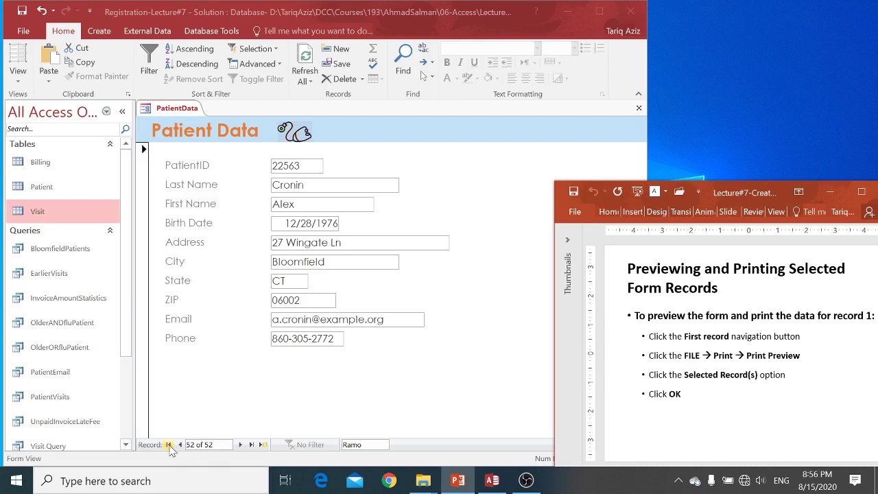
{"action": "left_click", "coordinate": [169, 444]}
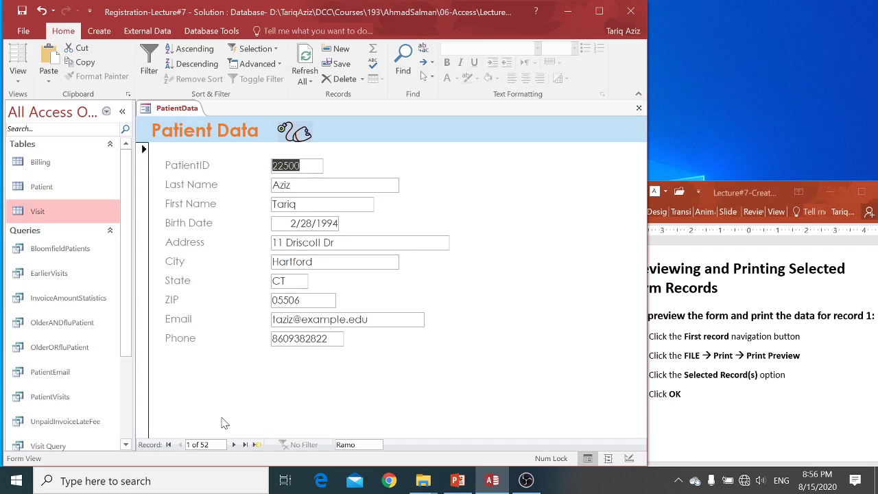
Open a print preview of the PatientData form
{"action": "left_click", "coordinate": [21, 33]}
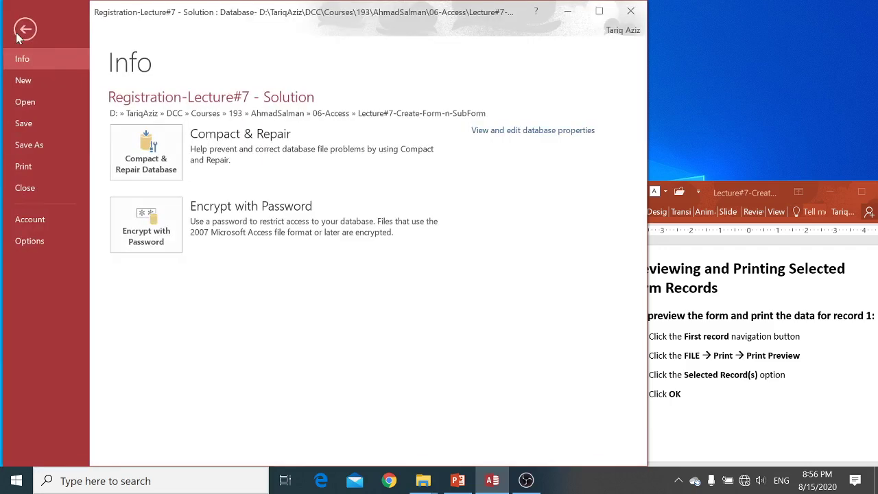
{"action": "left_click", "coordinate": [30, 169]}
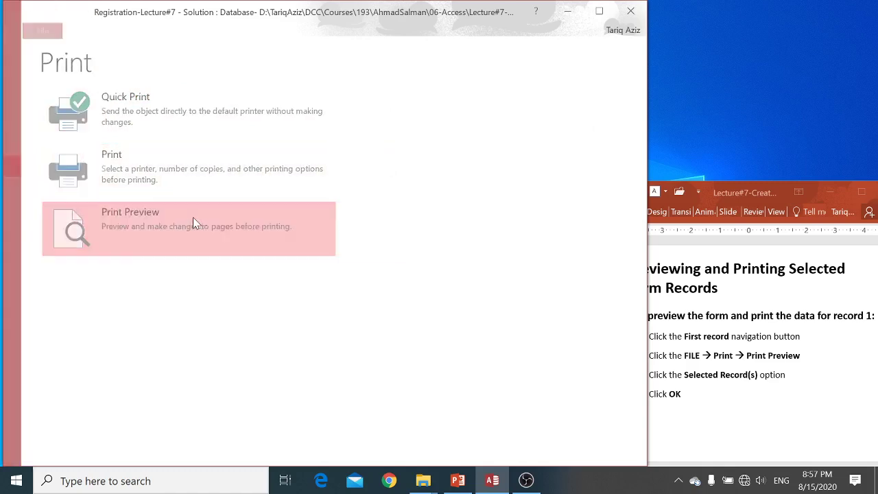
{"action": "left_click", "coordinate": [193, 223]}
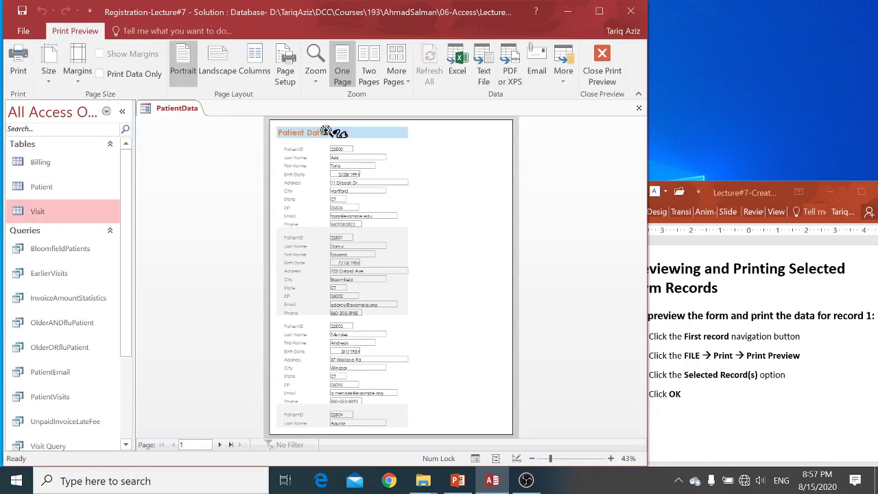
Choose a Pages print range but cancel, then close the form without saving design changes
{"action": "left_click", "coordinate": [20, 63]}
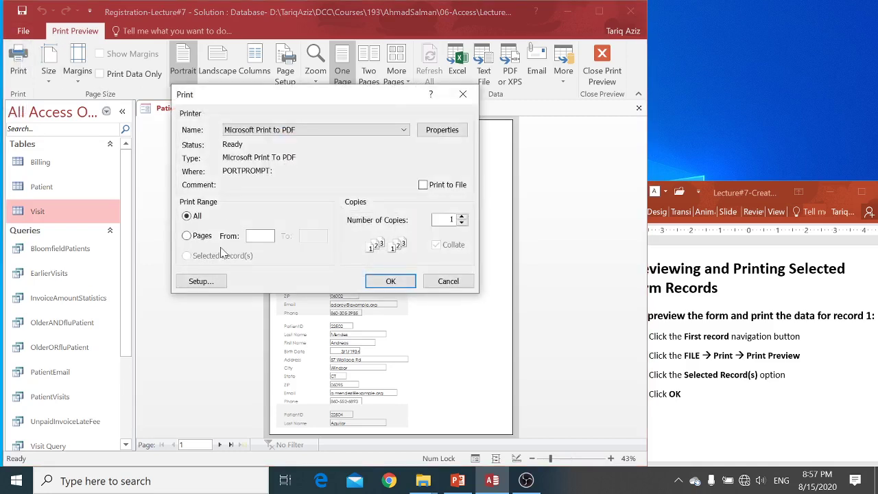
{"action": "left_click", "coordinate": [186, 235]}
{"action": "left_click", "coordinate": [471, 287]}
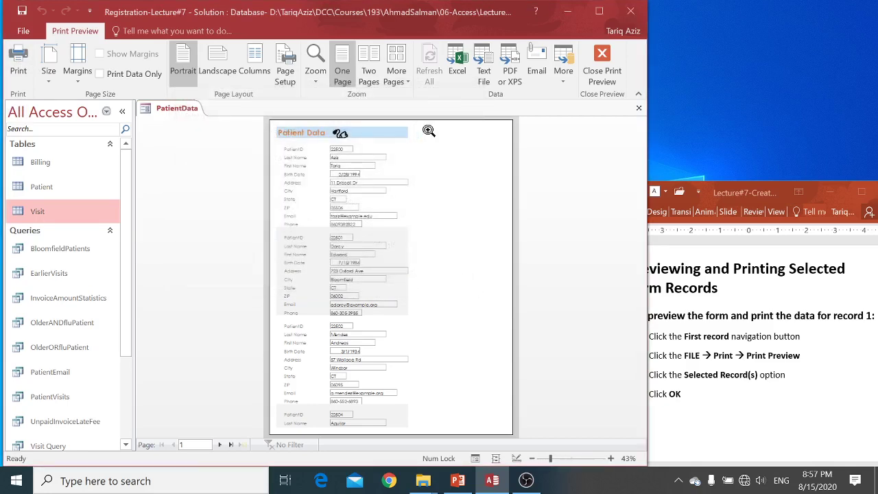
{"action": "left_click", "coordinate": [637, 111]}
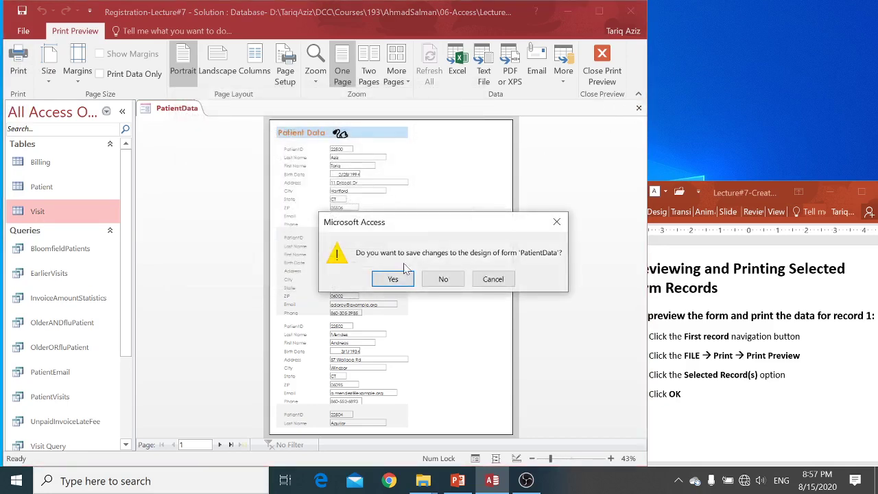
{"action": "left_click", "coordinate": [451, 280]}
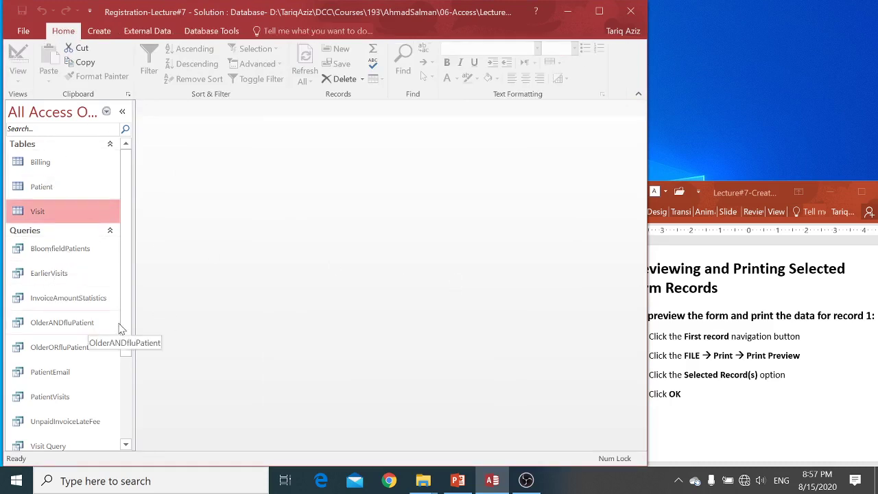
Print only the current PatientData record to a PDF named '1st'
{"action": "left_click_drag", "start_coordinate": [129, 358], "coordinate": [130, 444]}
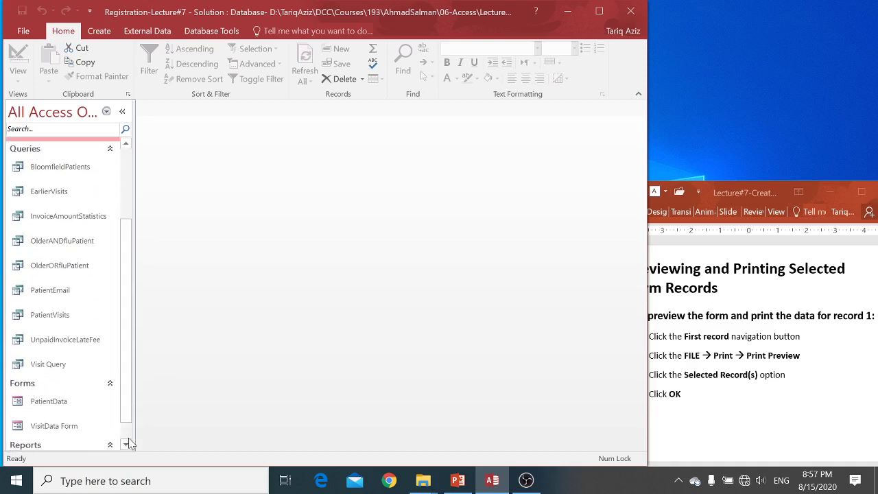
{"action": "double_click", "coordinate": [48, 401]}
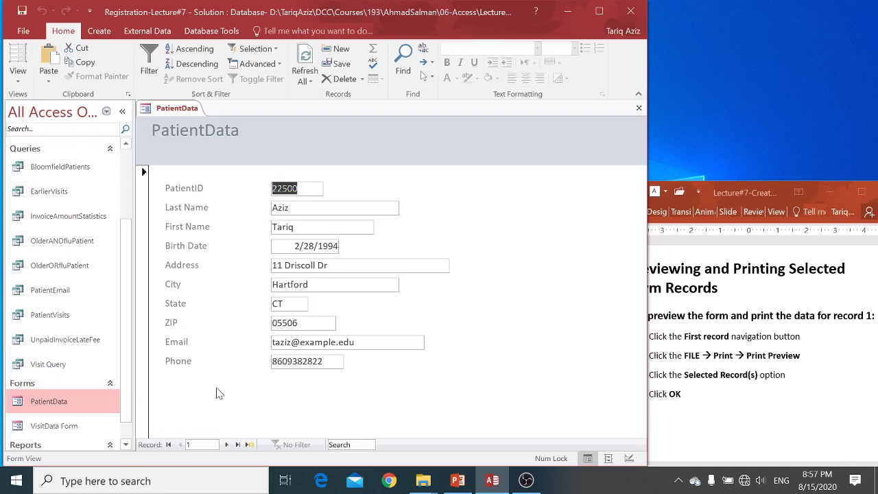
{"action": "key", "text": "ctrl+p"}
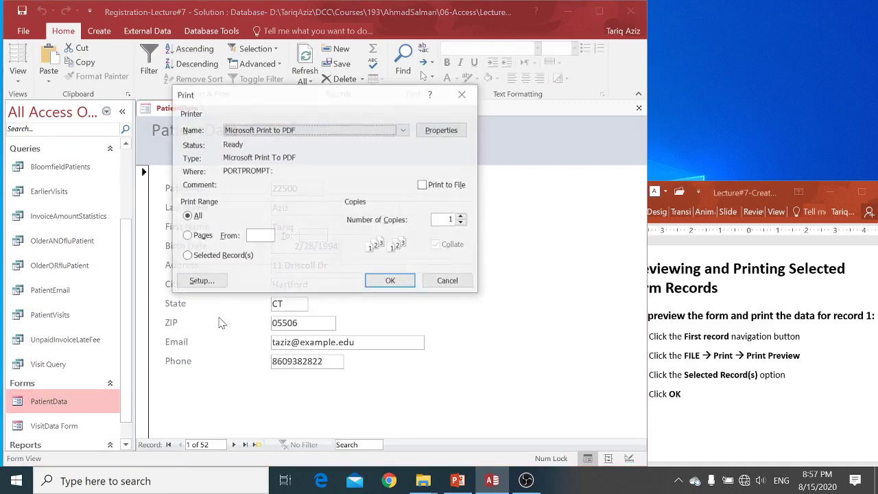
{"action": "left_click", "coordinate": [190, 258]}
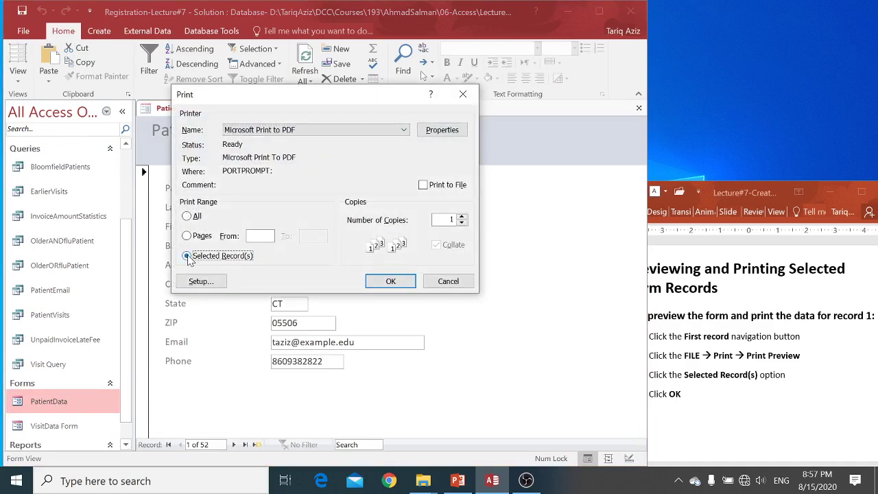
{"action": "left_click", "coordinate": [396, 282]}
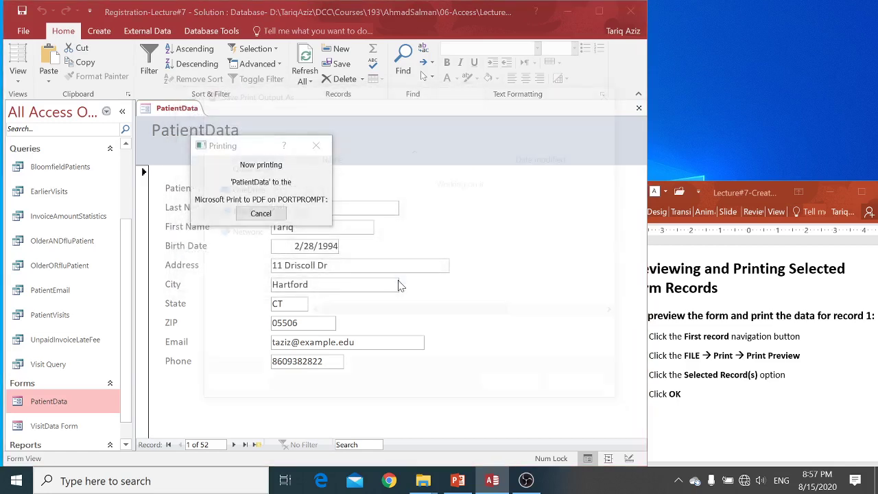
{"action": "type", "text": "1st"}
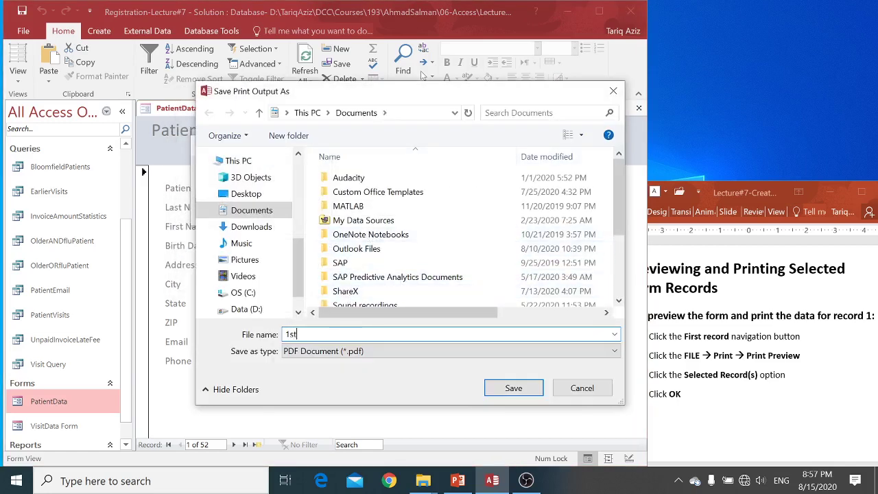
{"action": "key", "text": "Return"}
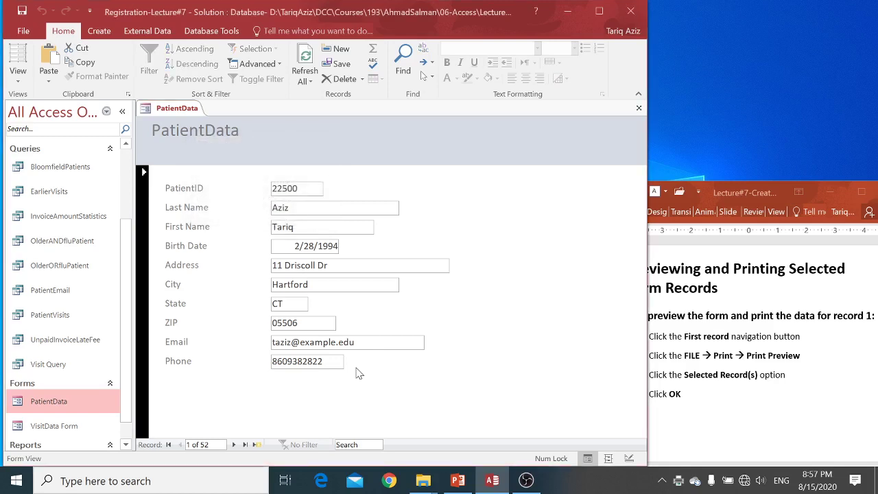
Open 1st.pdf from the Documents folder in File Explorer
{"action": "left_click", "coordinate": [423, 482]}
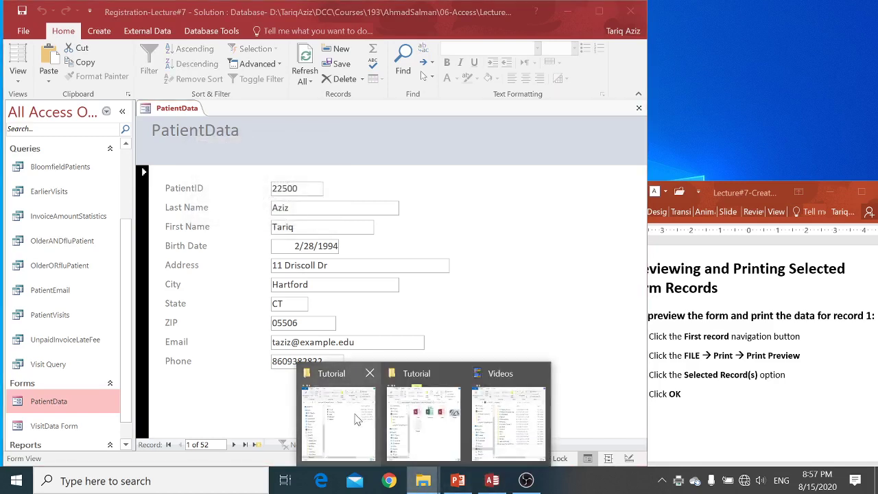
{"action": "left_click", "coordinate": [451, 441]}
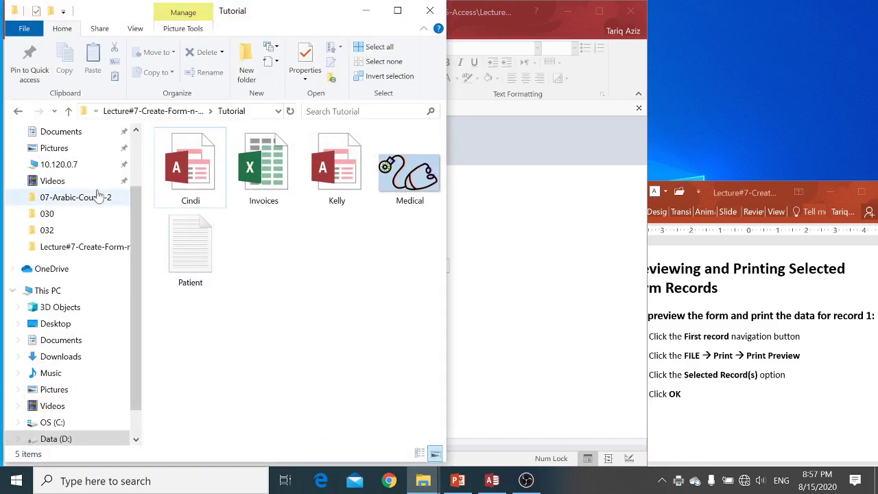
{"action": "left_click", "coordinate": [68, 132]}
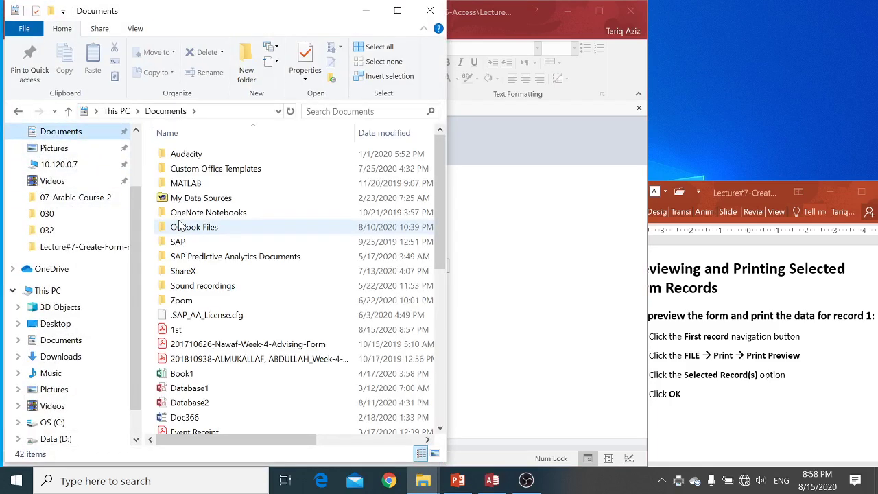
{"action": "double_click", "coordinate": [179, 330]}
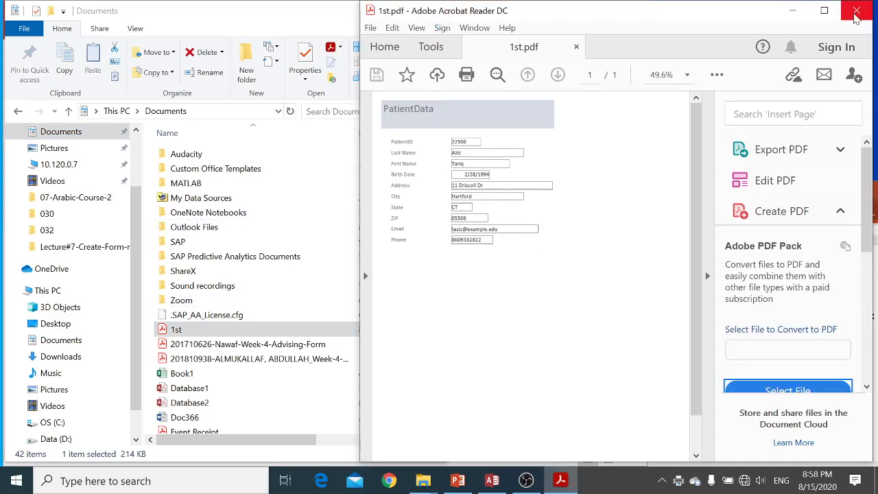
Close Adobe Acrobat Reader after reviewing the PatientData record in 1st.pdf
{"action": "left_click", "coordinate": [855, 12]}
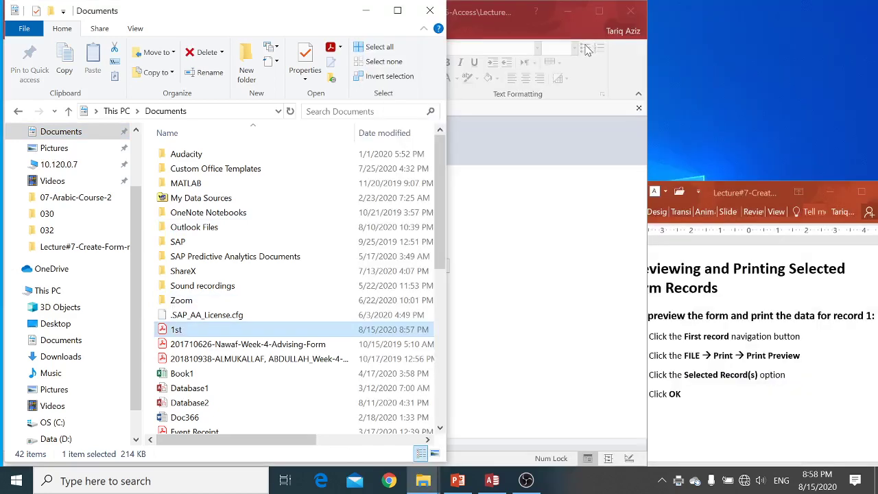
Close File Explorer, close the PatientData form in Access, and launch Create > Form Wizard
{"action": "left_click", "coordinate": [431, 14]}
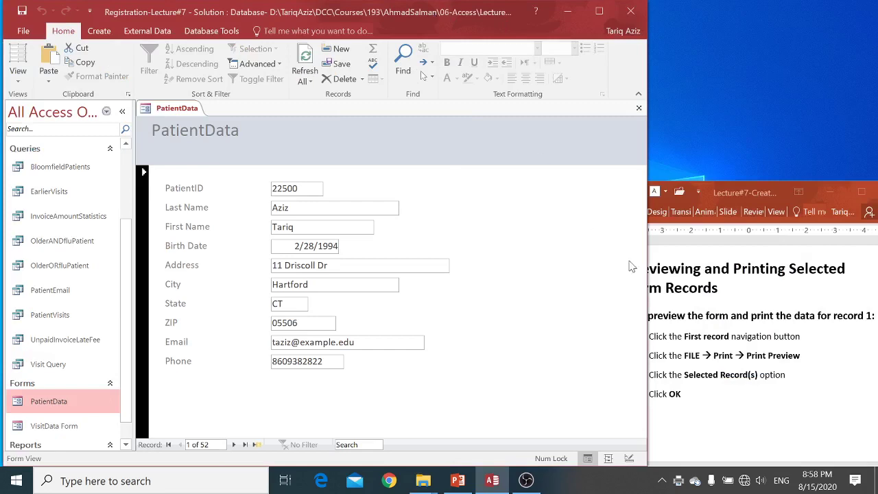
{"action": "left_click", "coordinate": [680, 320]}
{"action": "scroll", "coordinate": [680, 320], "scroll_direction": "down", "scroll_amount": 1}
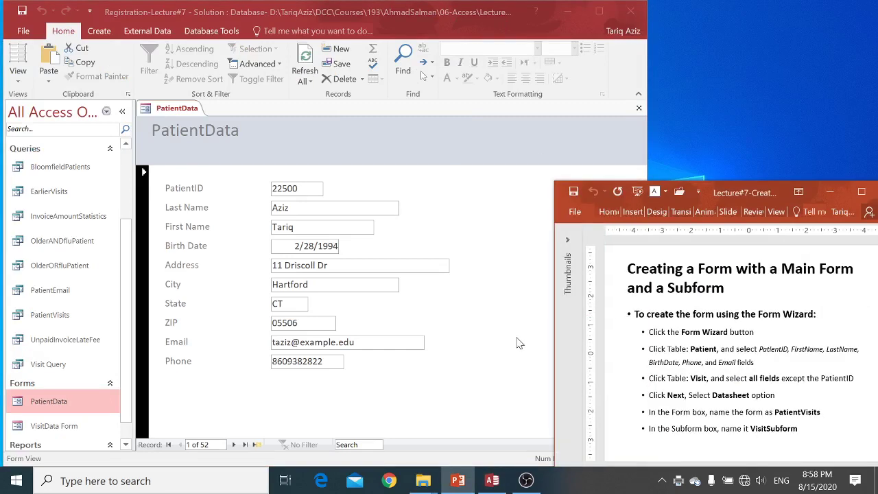
{"action": "left_click", "coordinate": [464, 388]}
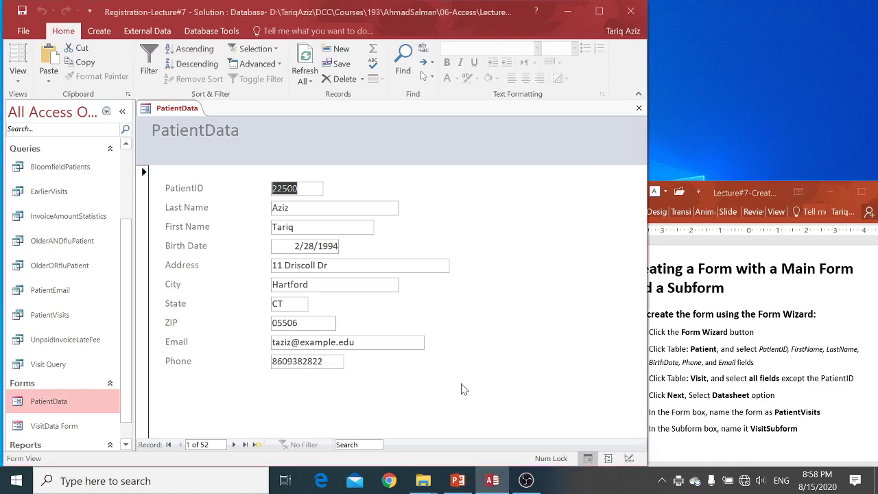
{"action": "left_click", "coordinate": [639, 109]}
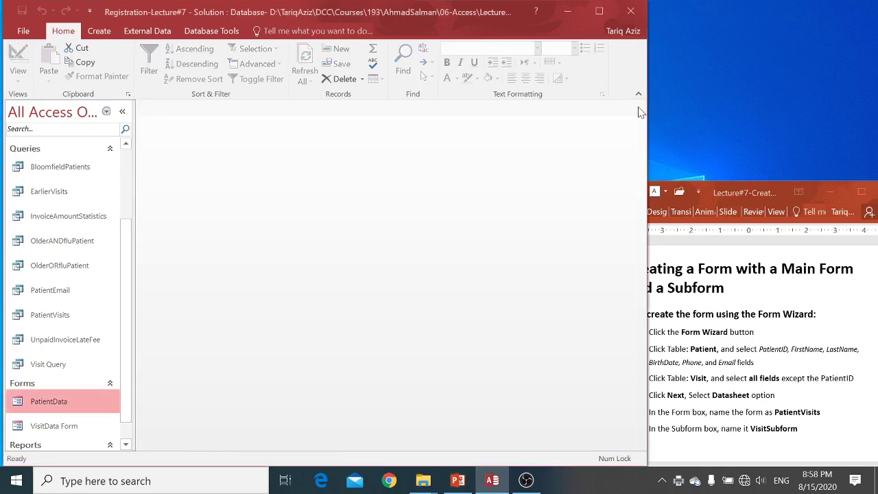
{"action": "left_click", "coordinate": [99, 31]}
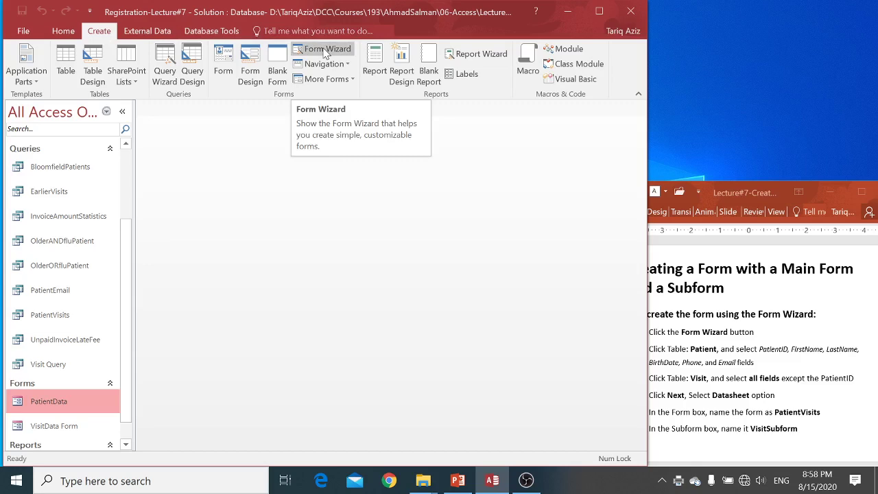
{"action": "left_click", "coordinate": [325, 54]}
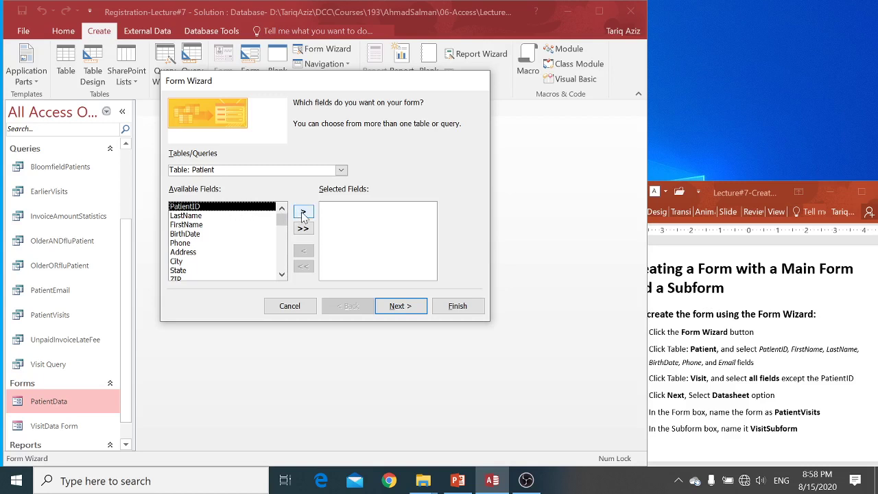
Add PatientID, FirstName, LastName, BirthDate, Phone and Email from the Patient table
{"action": "left_click", "coordinate": [303, 213]}
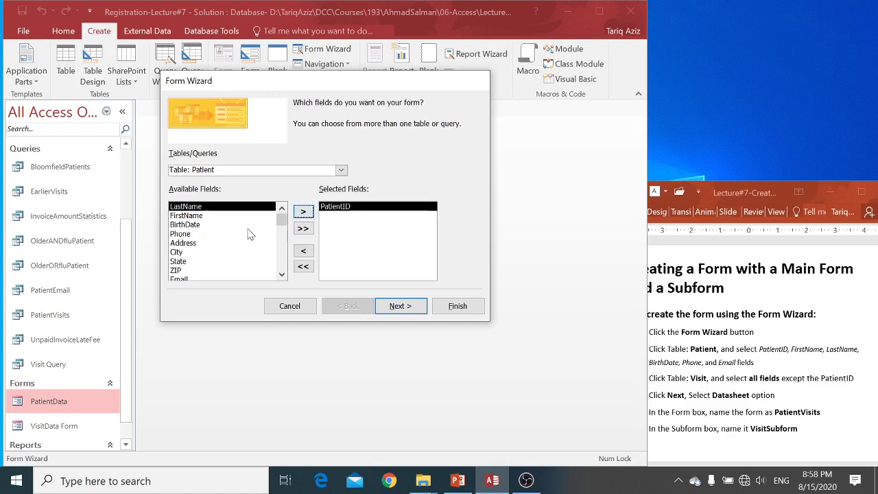
{"action": "left_click", "coordinate": [195, 216]}
{"action": "left_click", "coordinate": [305, 213]}
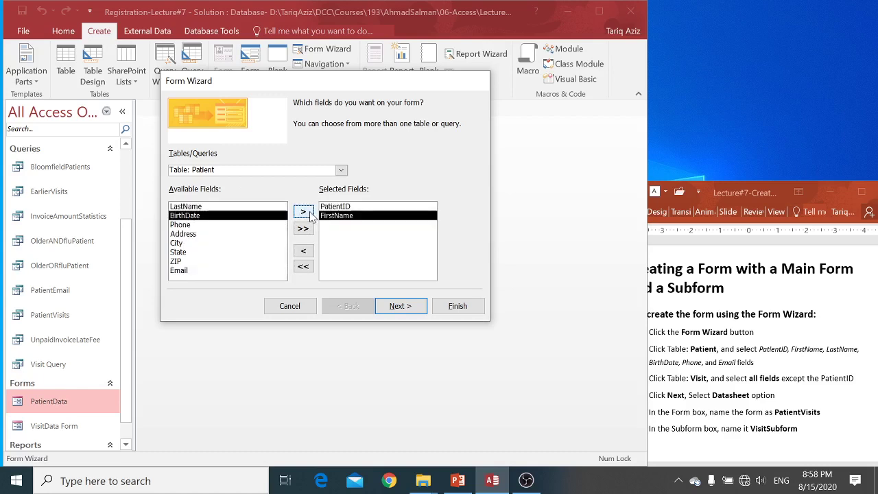
{"action": "left_click", "coordinate": [211, 207]}
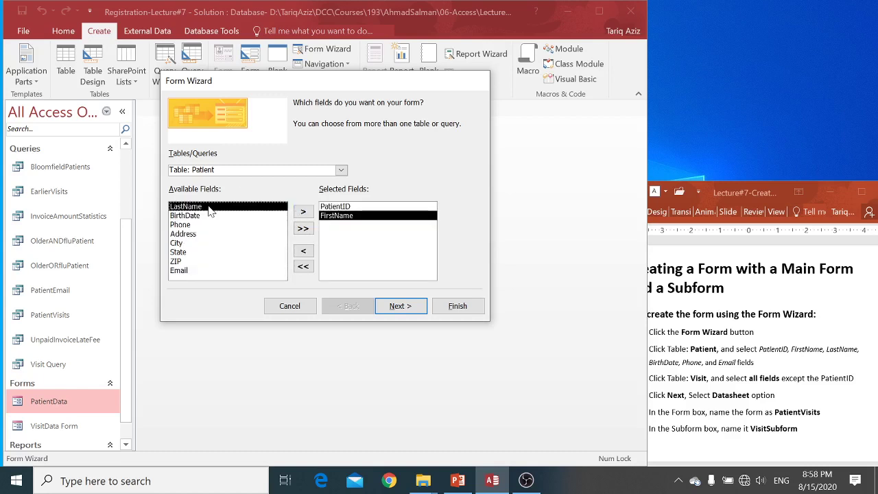
{"action": "left_click", "coordinate": [305, 213]}
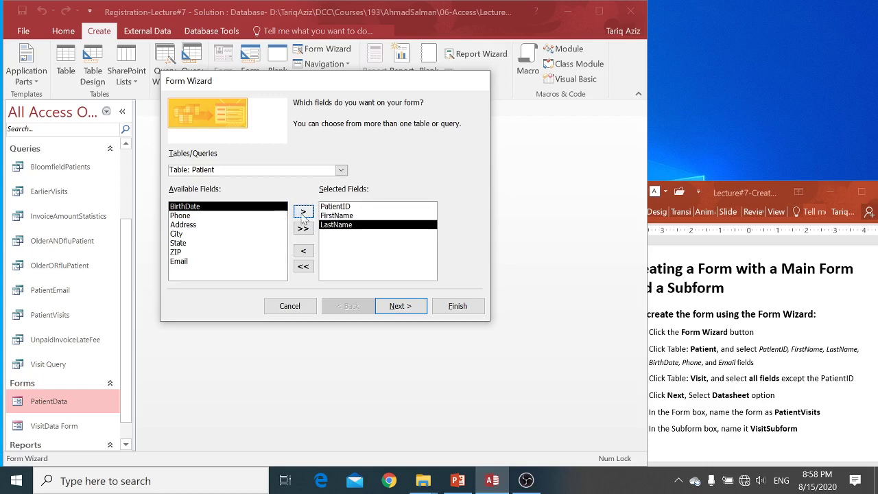
{"action": "left_click", "coordinate": [305, 214]}
{"action": "left_click", "coordinate": [304, 214]}
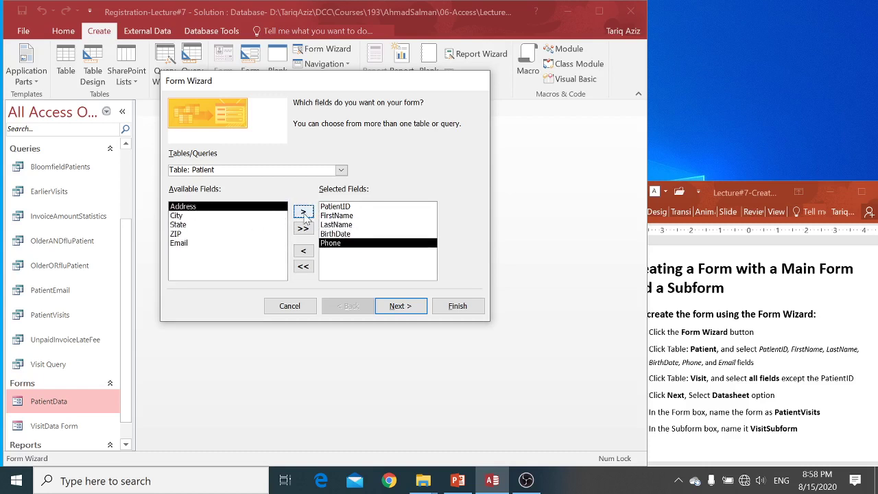
{"action": "left_click", "coordinate": [184, 245]}
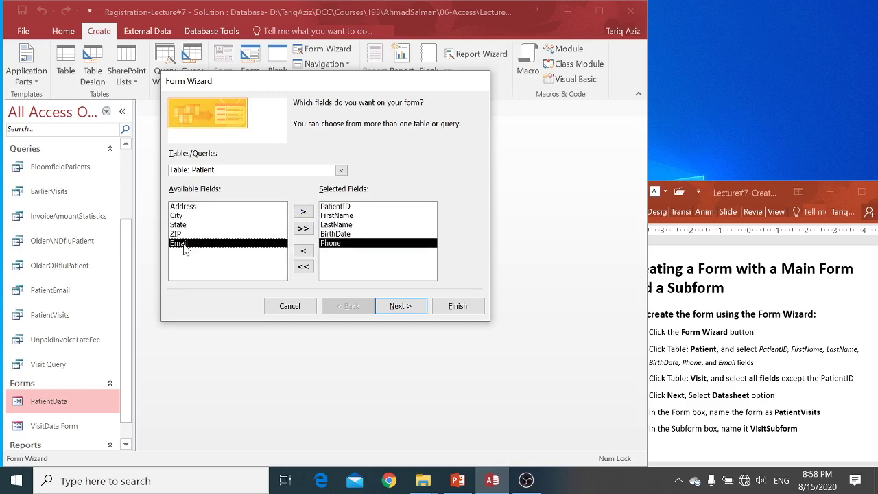
{"action": "left_click", "coordinate": [305, 214]}
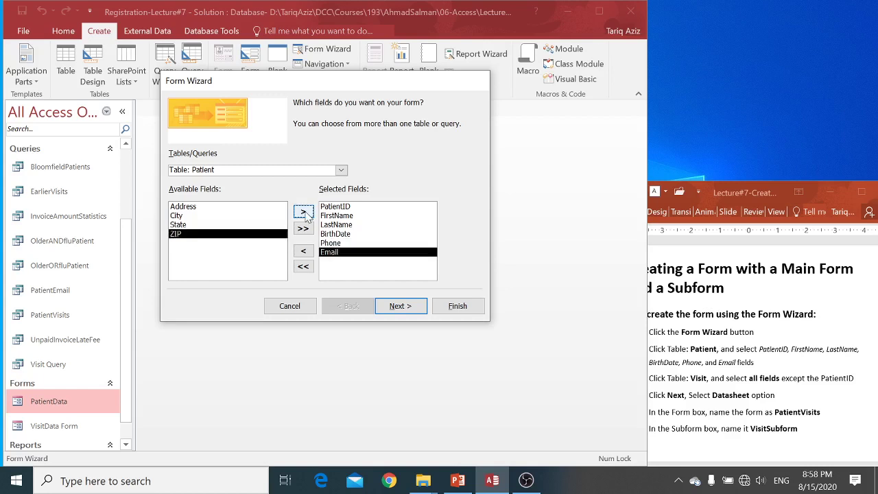
{"action": "left_click", "coordinate": [341, 170]}
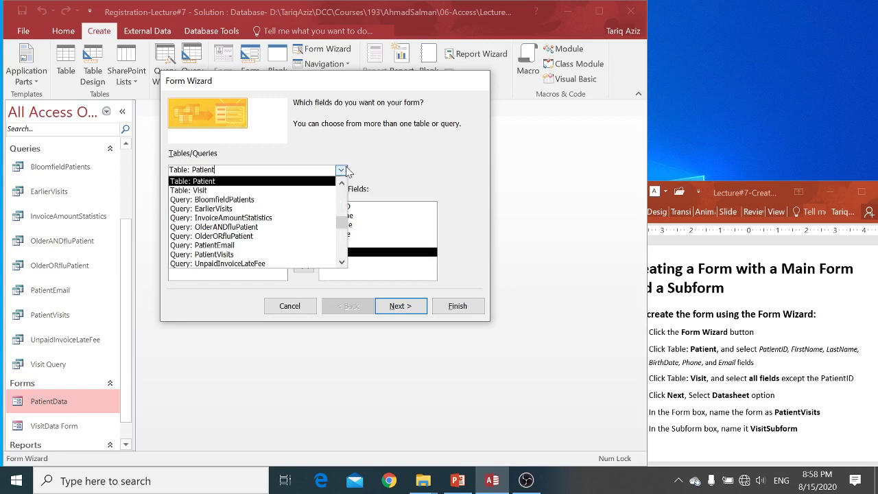
Add all Visit table fields except Visit.PatientID, then continue to view the data by Patient
{"action": "left_click", "coordinate": [326, 195]}
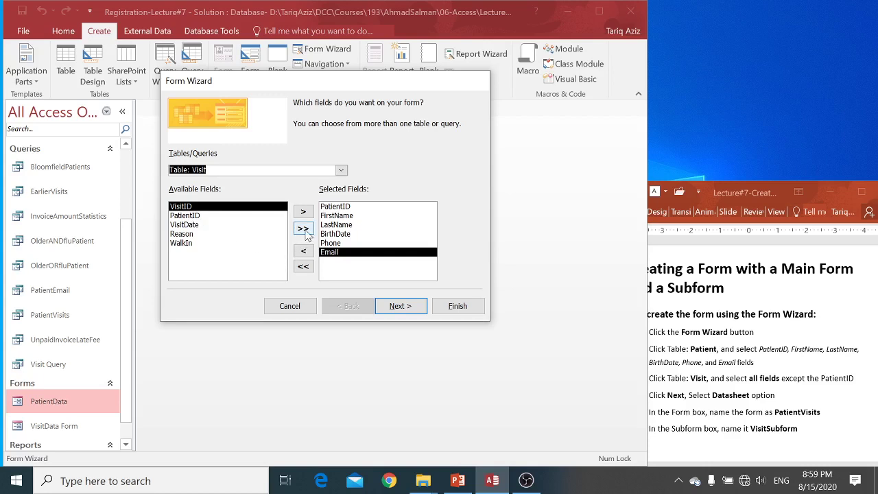
{"action": "left_click", "coordinate": [303, 229]}
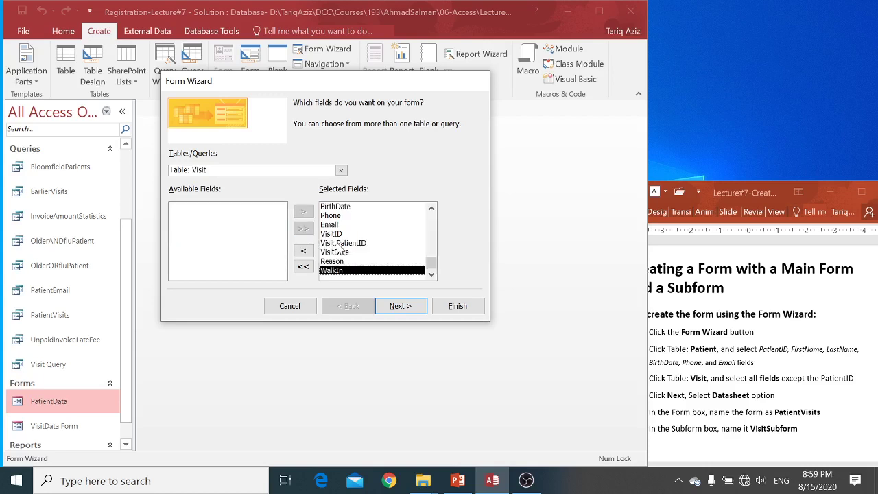
{"action": "left_click", "coordinate": [337, 244]}
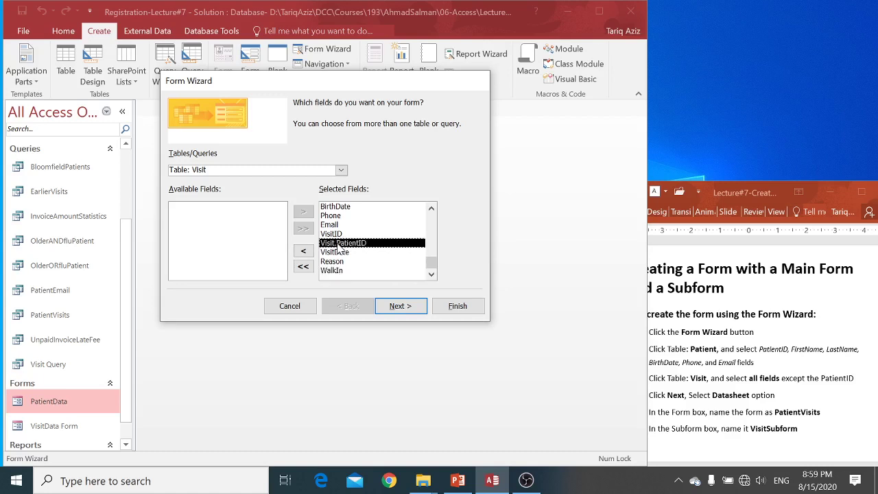
{"action": "left_click", "coordinate": [304, 252]}
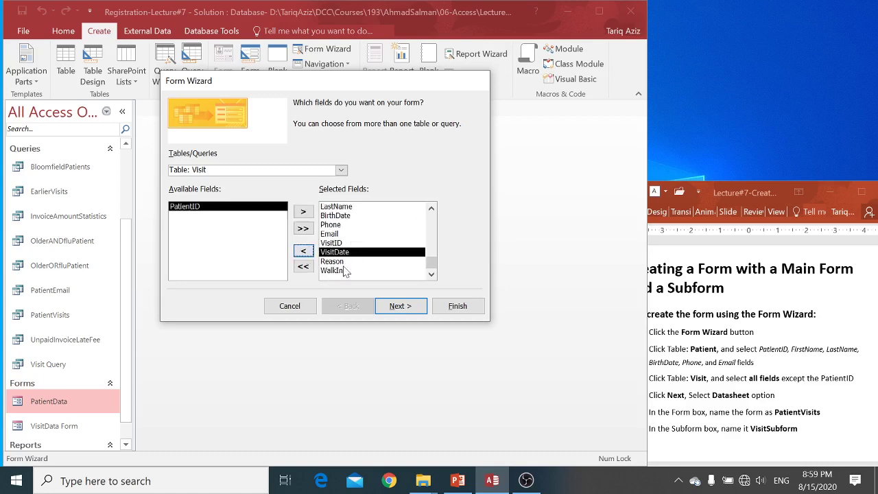
{"action": "left_click", "coordinate": [403, 309]}
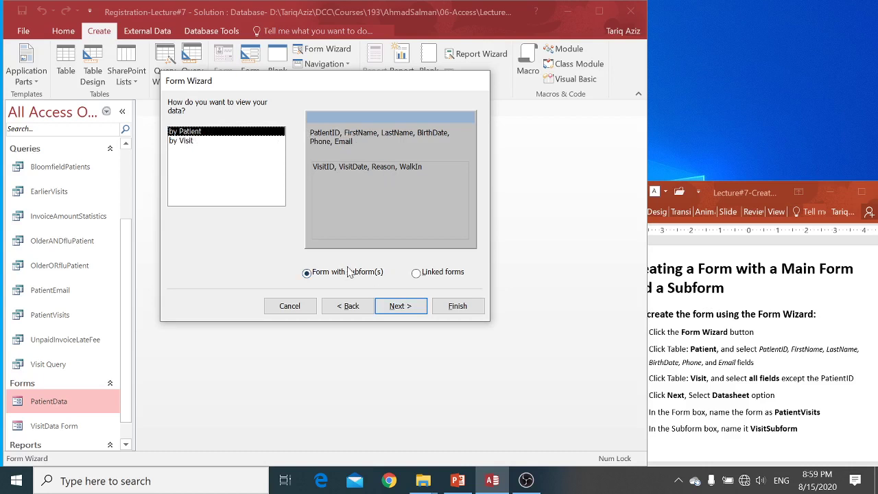
Choose a Datasheet subform layout, title them PatientVisits and VisitSubform, and finish the wizard
{"action": "left_click", "coordinate": [410, 303]}
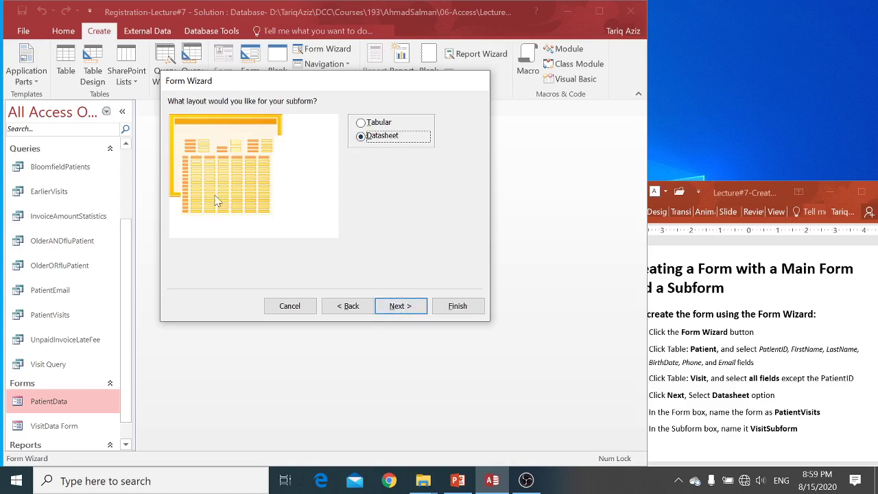
{"action": "left_click", "coordinate": [403, 310]}
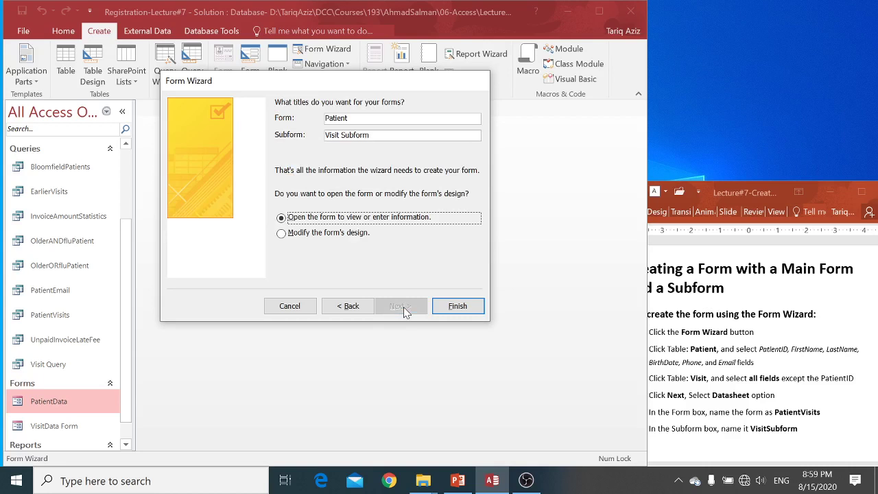
{"action": "left_click", "coordinate": [384, 119]}
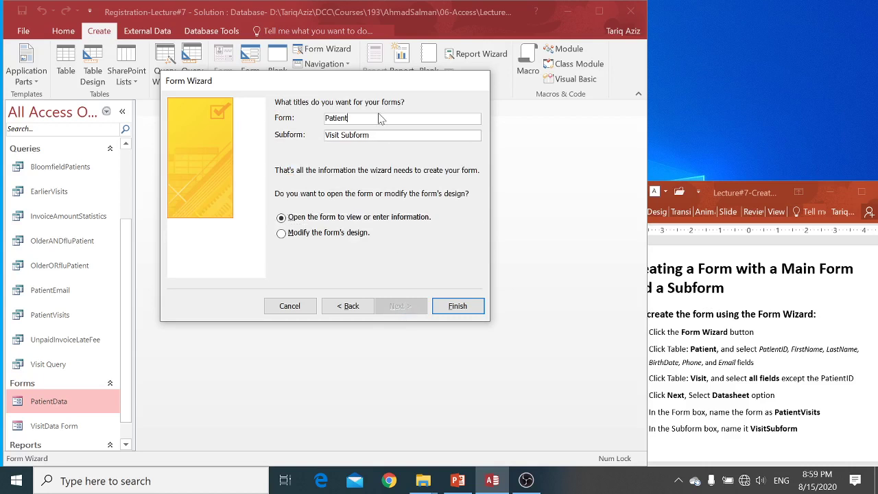
{"action": "type", "text": "Visits"}
{"action": "left_click", "coordinate": [340, 135]}
{"action": "key", "text": "Delete"}
{"action": "left_click", "coordinate": [458, 305]}
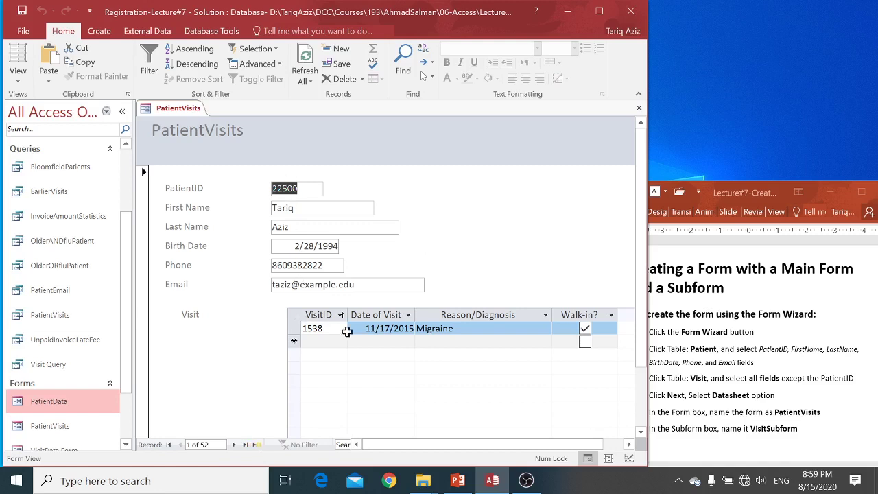
Step forward through the PatientVisits records one at a time, checking each patient's visits
{"action": "left_click", "coordinate": [234, 445]}
{"action": "left_click", "coordinate": [234, 445]}
{"action": "left_click", "coordinate": [234, 445]}
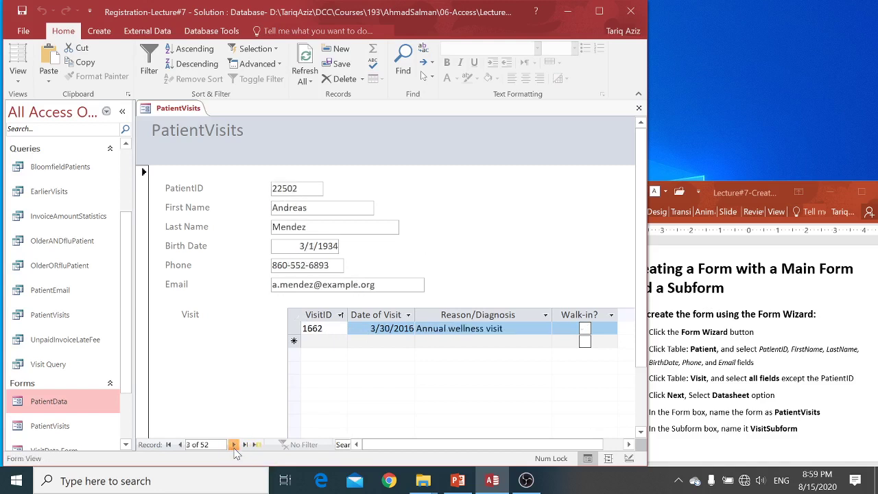
{"action": "left_click", "coordinate": [234, 445]}
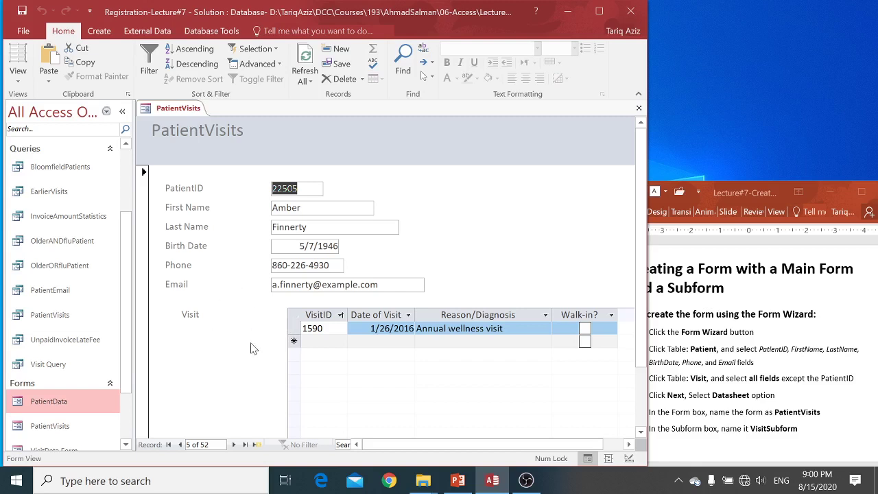
{"action": "left_click", "coordinate": [233, 445]}
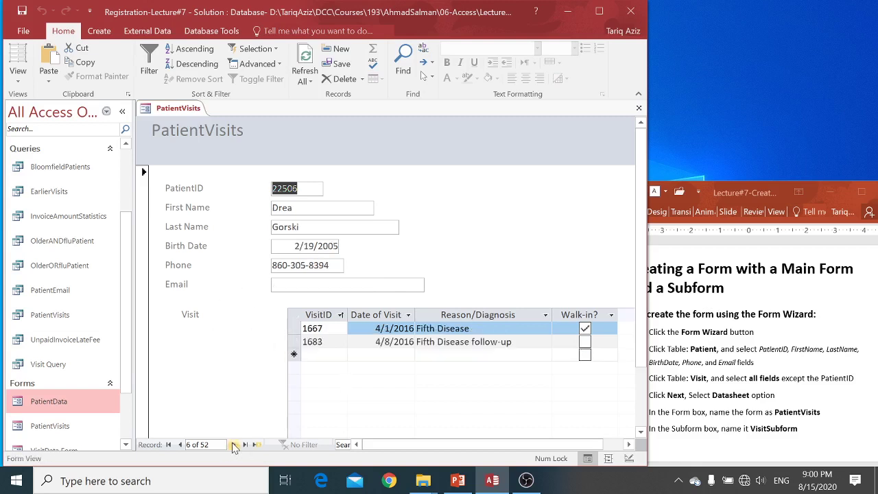
{"action": "left_click", "coordinate": [233, 444]}
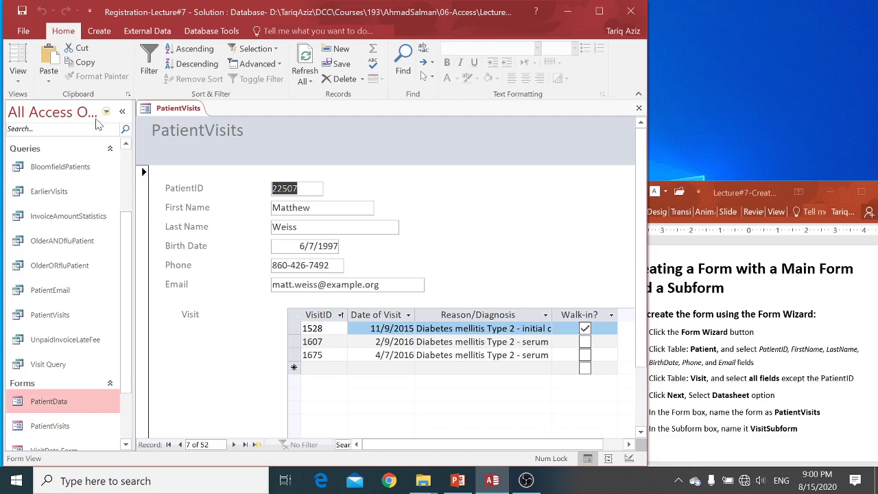
Switch PatientVisits to Layout View and move the Visit subform left
{"action": "left_click", "coordinate": [21, 81]}
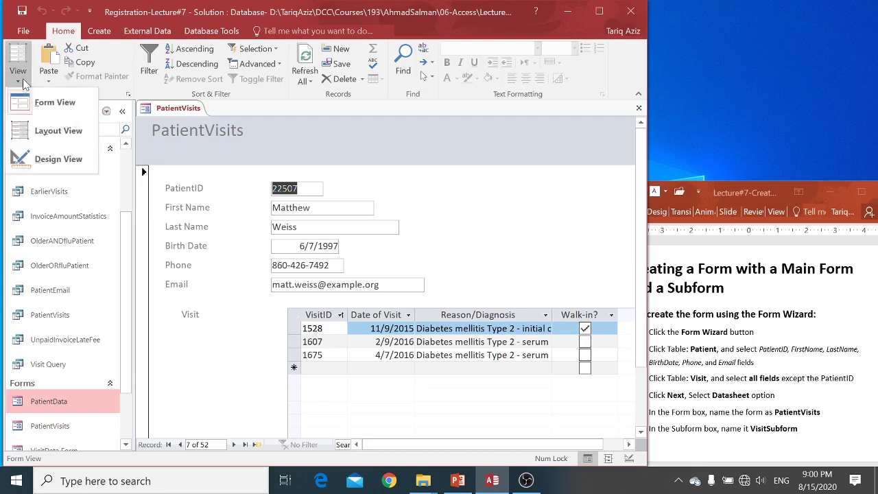
{"action": "left_click", "coordinate": [32, 130]}
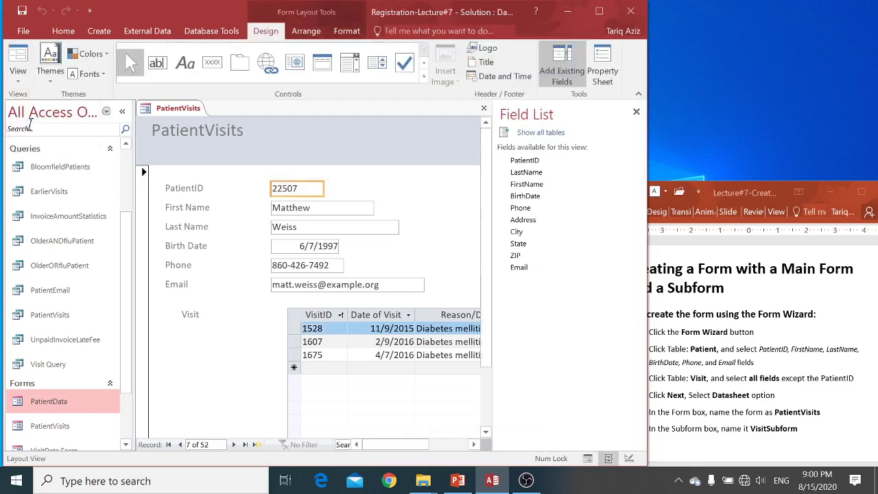
{"action": "left_click", "coordinate": [250, 308]}
{"action": "left_click", "coordinate": [296, 322]}
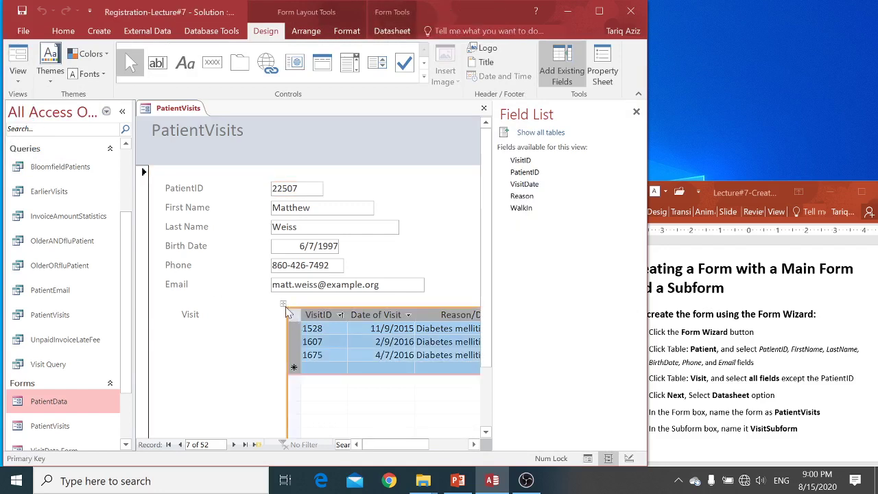
{"action": "left_click", "coordinate": [284, 309]}
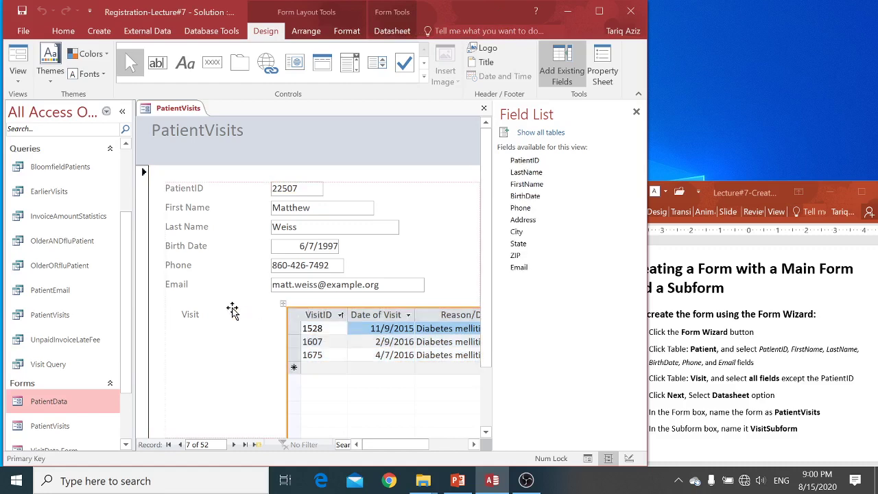
{"action": "left_click_drag", "start_coordinate": [230, 310], "coordinate": [230, 309]}
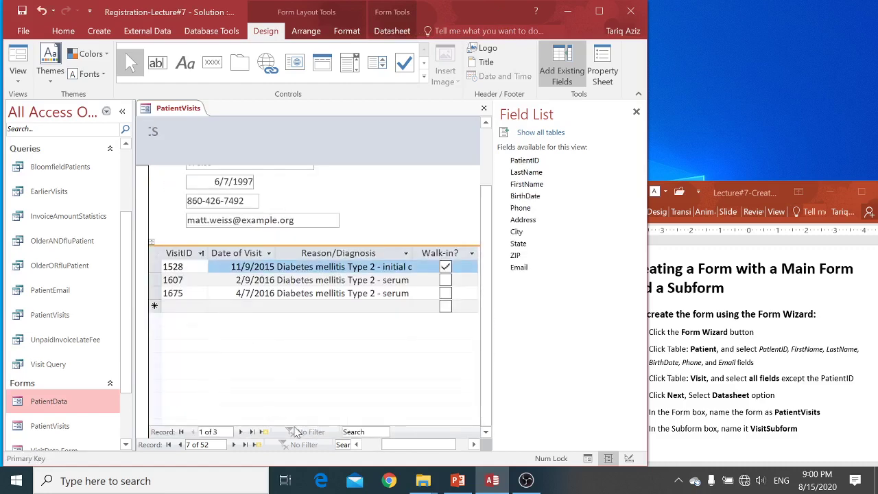
Maximize Access, widen the subform and auto-fit its Reason/Diagnosis column to show full diagnoses
{"action": "left_click", "coordinate": [598, 11]}
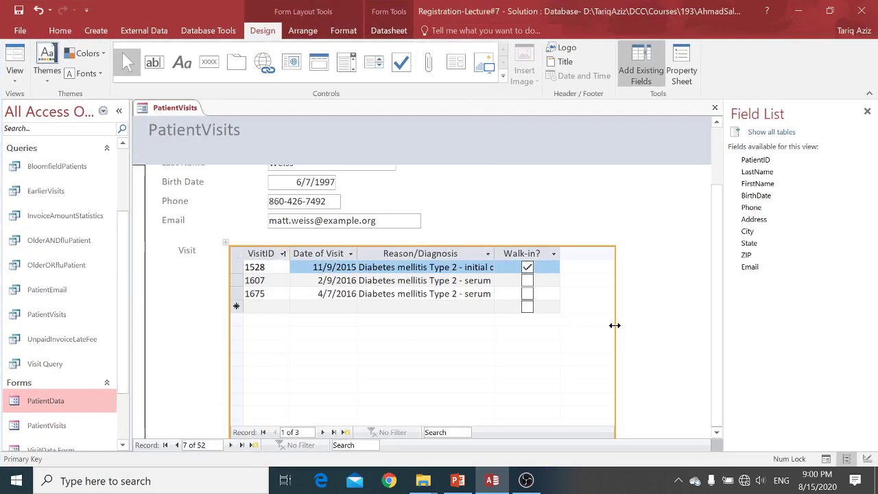
{"action": "left_click_drag", "start_coordinate": [616, 325], "coordinate": [700, 313]}
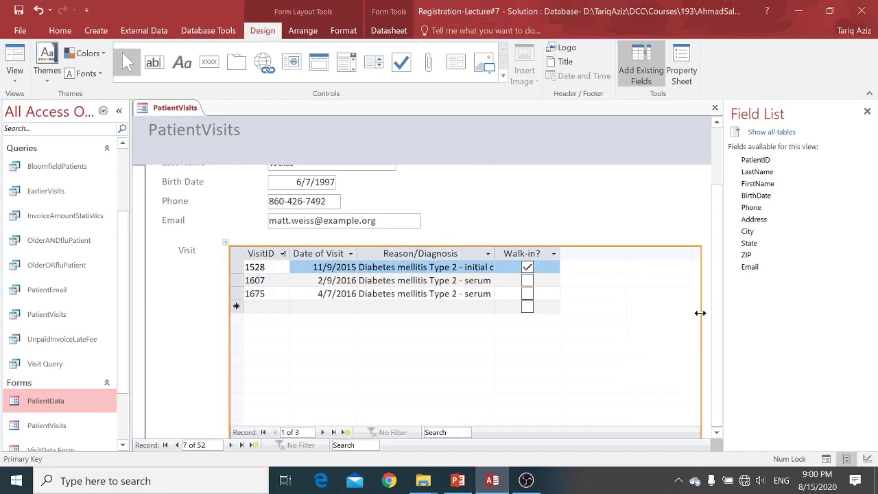
{"action": "double_click", "coordinate": [494, 253]}
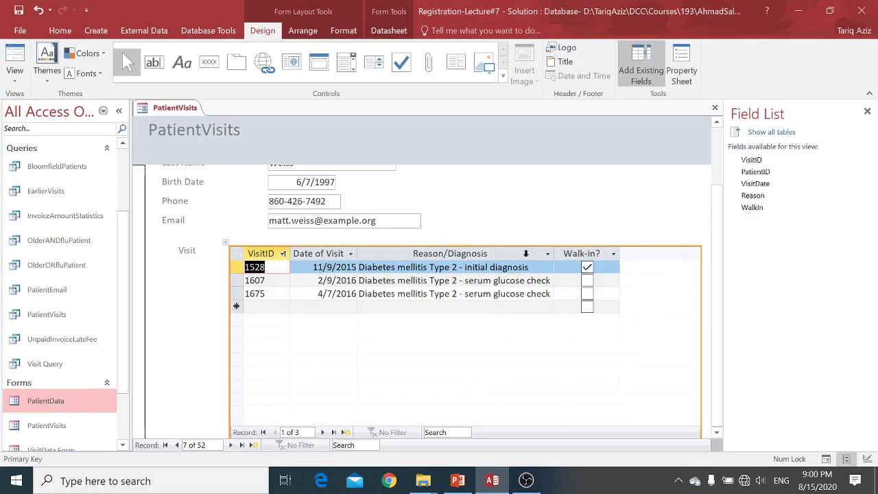
{"action": "left_click_drag", "start_coordinate": [554, 252], "coordinate": [606, 250]}
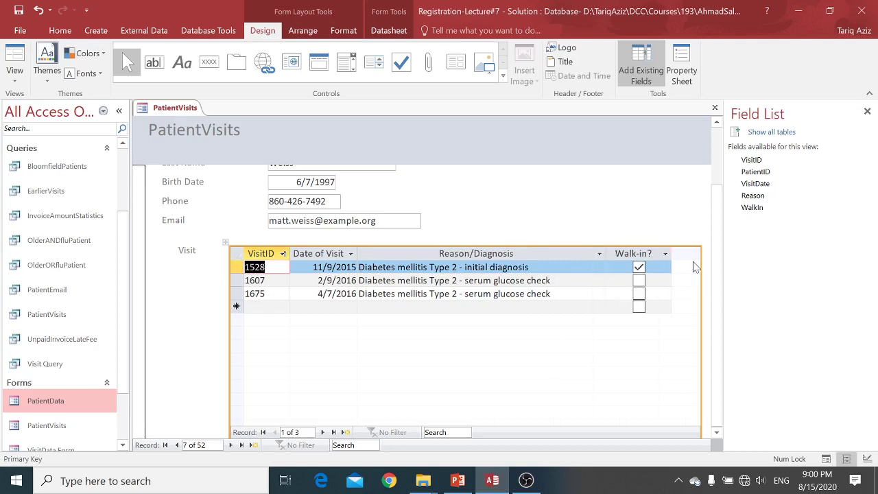
{"action": "left_click_drag", "start_coordinate": [700, 264], "coordinate": [671, 267]}
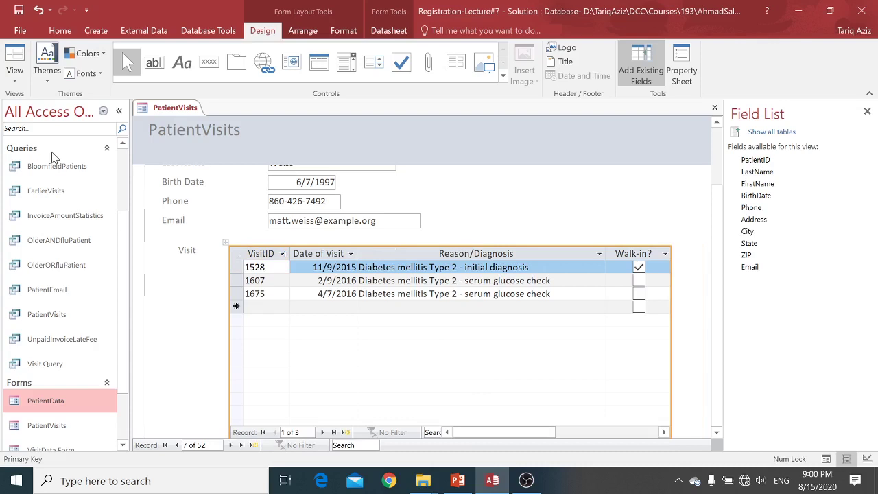
{"action": "left_click", "coordinate": [15, 81]}
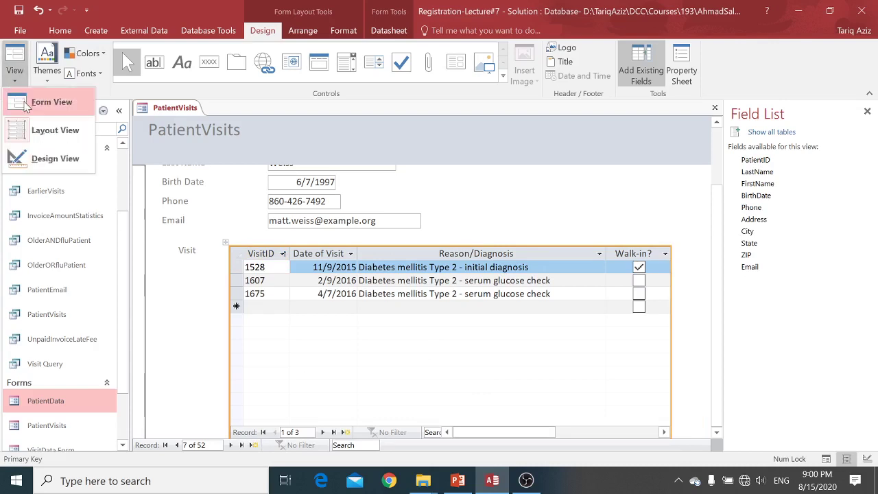
Return PatientVisits to Form View to check the widened Visit datasheet
{"action": "left_click", "coordinate": [28, 98]}
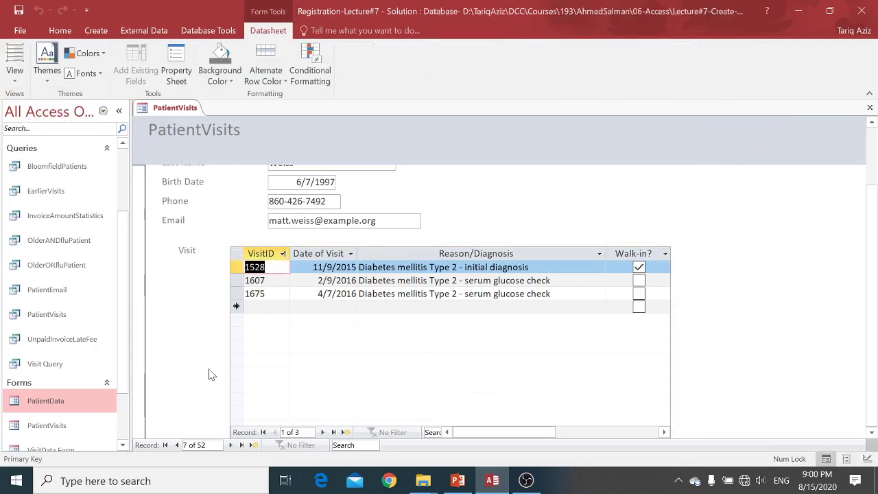
{"action": "left_click", "coordinate": [869, 186]}
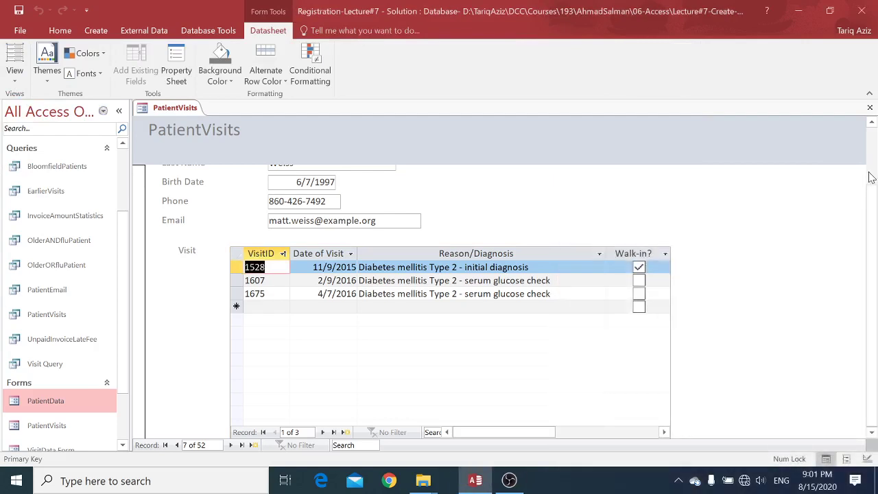
{"action": "left_click_drag", "start_coordinate": [871, 195], "coordinate": [870, 138]}
Restore down the Access window and bring up the Tutorial folder window
{"action": "left_click", "coordinate": [829, 11]}
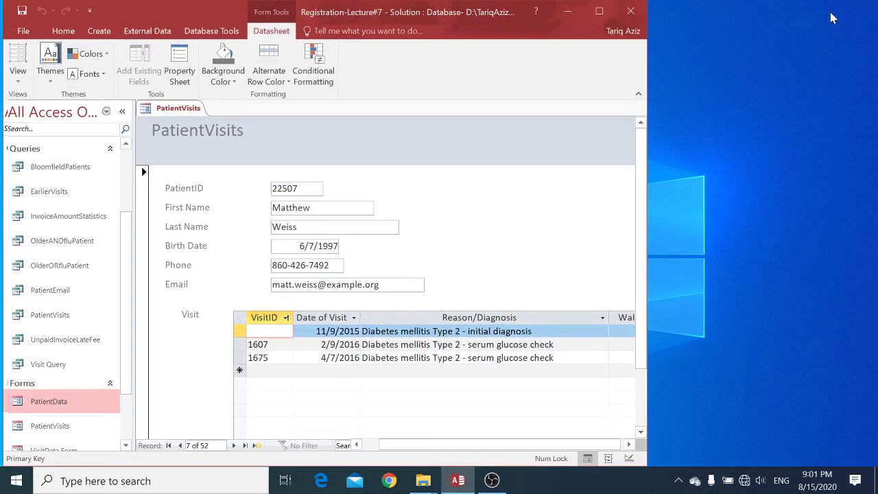
{"action": "left_click", "coordinate": [458, 480]}
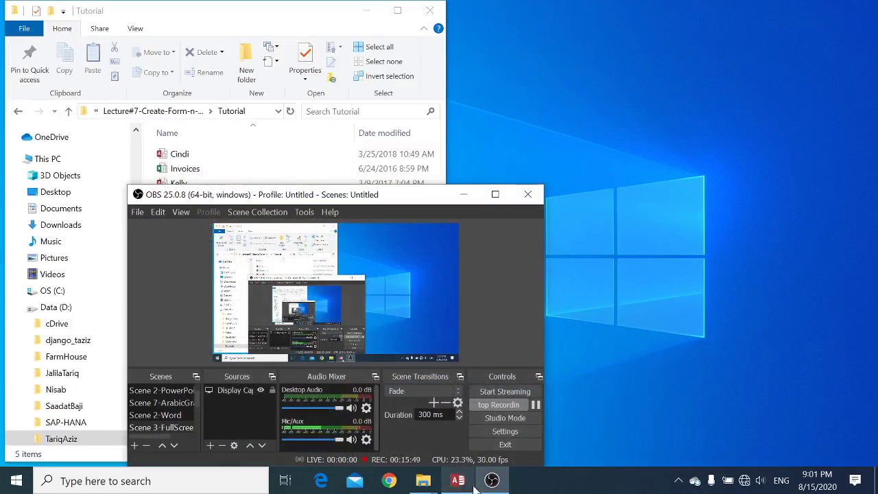
{"action": "left_click", "coordinate": [492, 480]}
{"action": "left_click", "coordinate": [458, 480]}
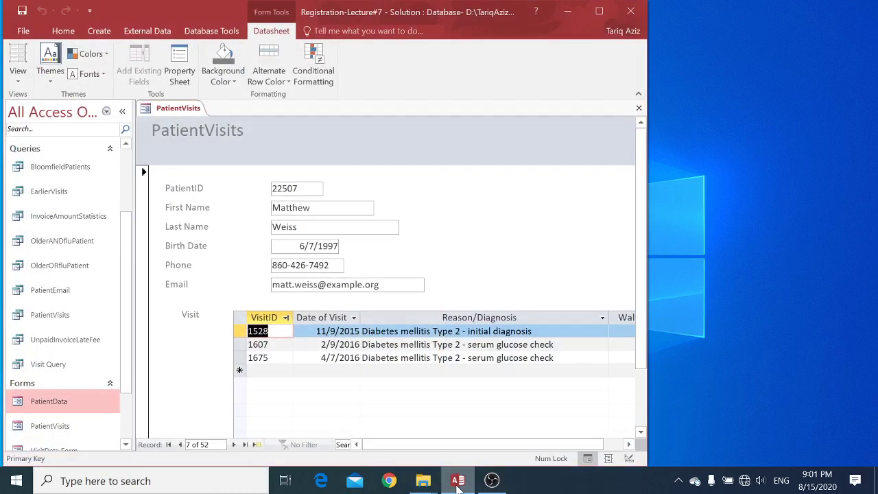
{"action": "left_click", "coordinate": [458, 480]}
{"action": "left_click", "coordinate": [458, 480]}
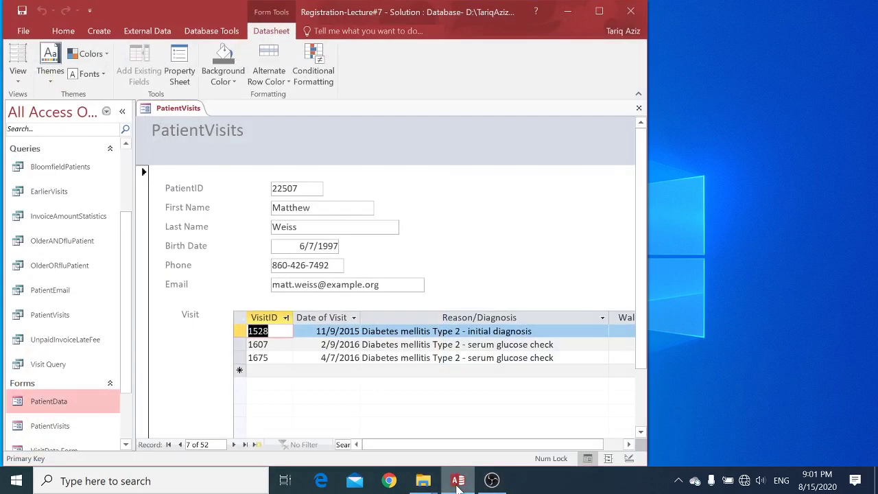
{"action": "left_click", "coordinate": [492, 480]}
{"action": "left_click", "coordinate": [492, 480]}
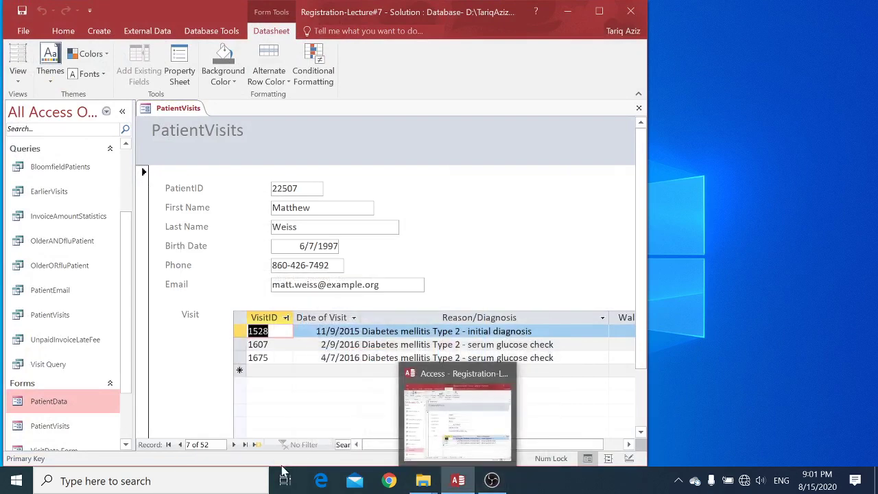
{"action": "mouse_move", "coordinate": [423, 480]}
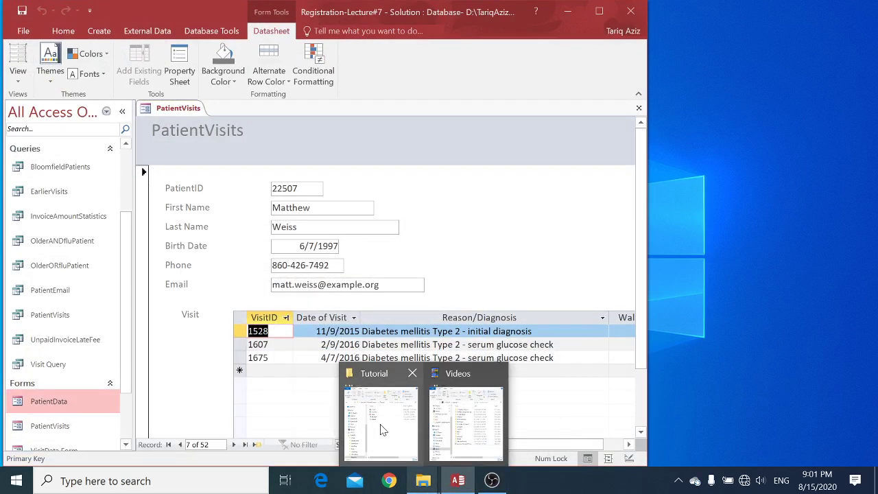
{"action": "left_click", "coordinate": [382, 430]}
Open the Lecture#7-Create-Form-n-SubForm slides and scroll to the Form Wizard main-form-and-subform slide
{"action": "left_click", "coordinate": [164, 114]}
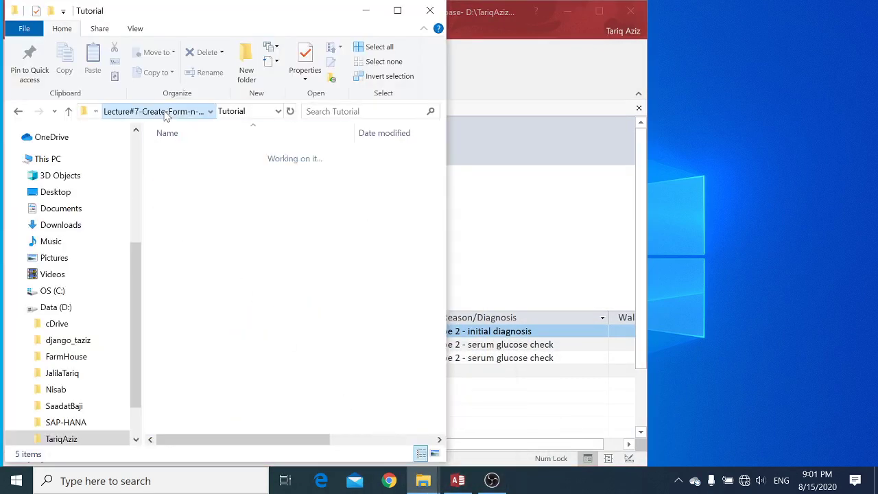
{"action": "key", "text": "Down"}
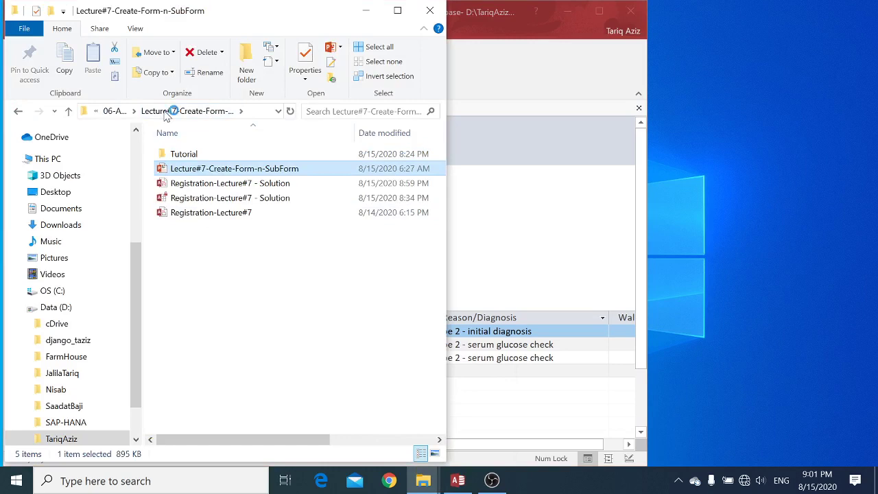
{"action": "key", "text": "Return"}
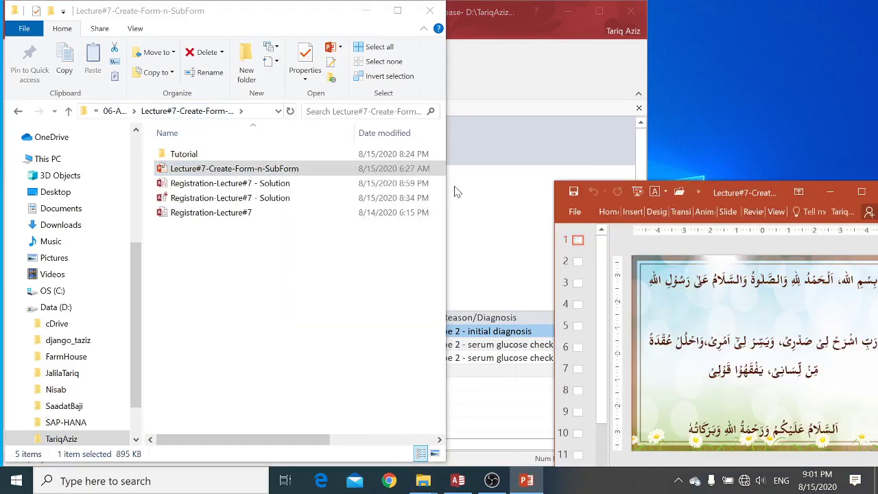
{"action": "scroll", "coordinate": [680, 346], "scroll_direction": "down", "scroll_amount": 7}
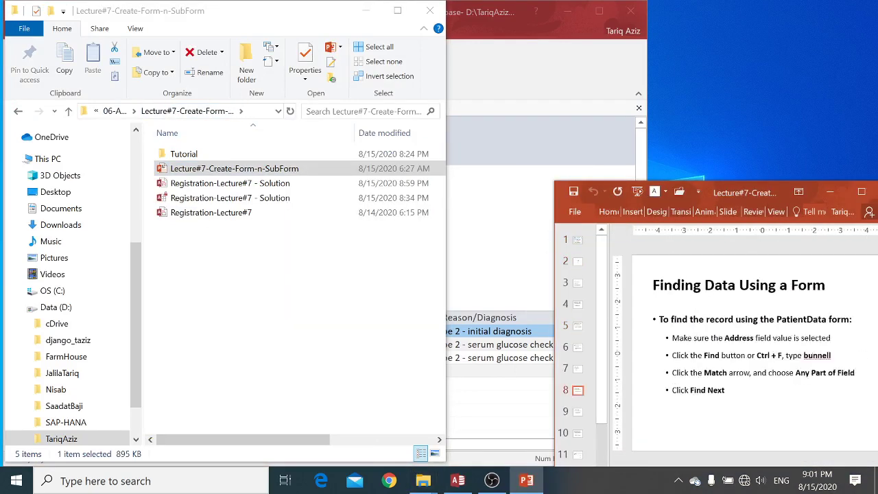
{"action": "scroll", "coordinate": [755, 346], "scroll_direction": "down", "scroll_amount": 6}
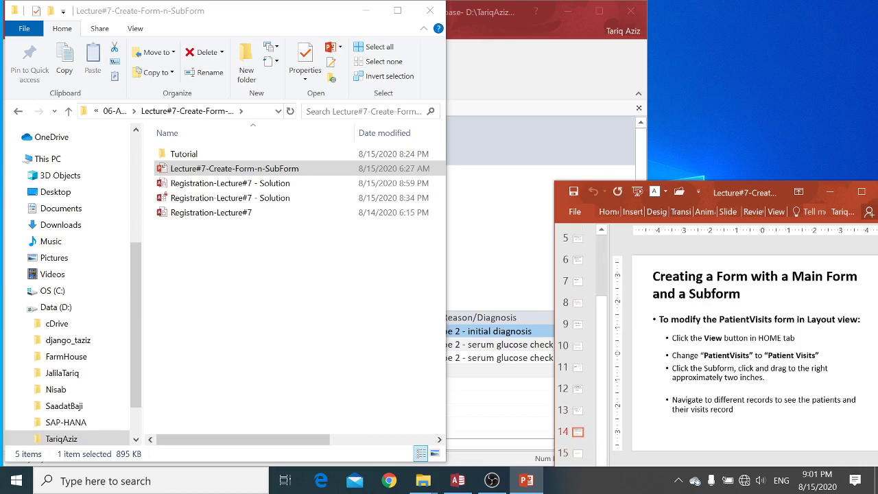
{"action": "scroll", "coordinate": [754, 349], "scroll_direction": "up", "scroll_amount": 1}
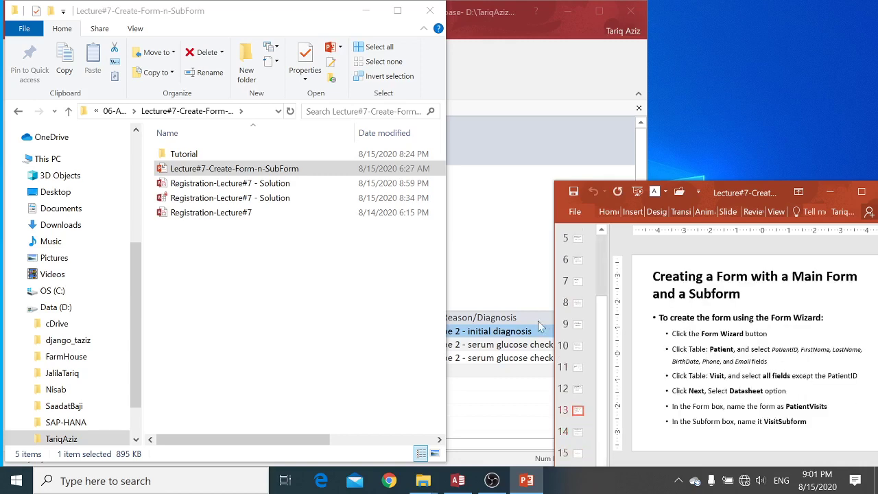
{"action": "left_click", "coordinate": [509, 296]}
{"action": "left_click", "coordinate": [686, 313]}
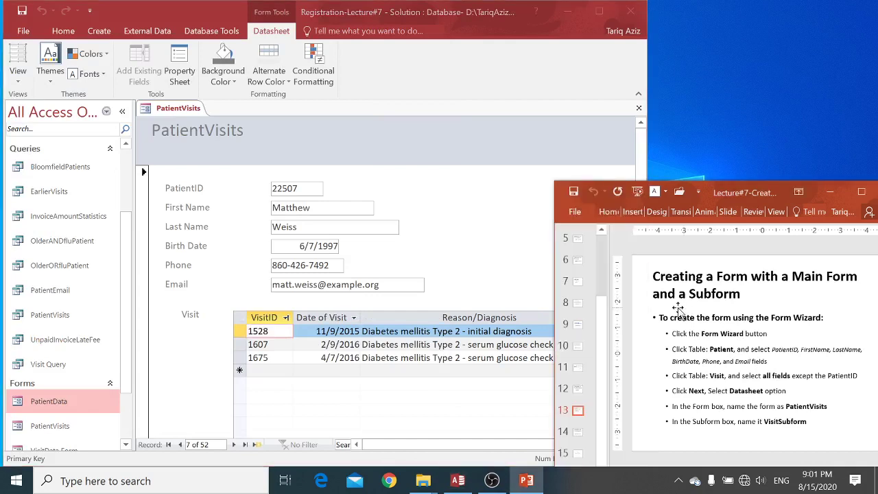
Collapse the slide thumbnails, advance to the slide on modifying PatientVisits, and return to Access
{"action": "left_click_drag", "start_coordinate": [617, 325], "coordinate": [555, 319]}
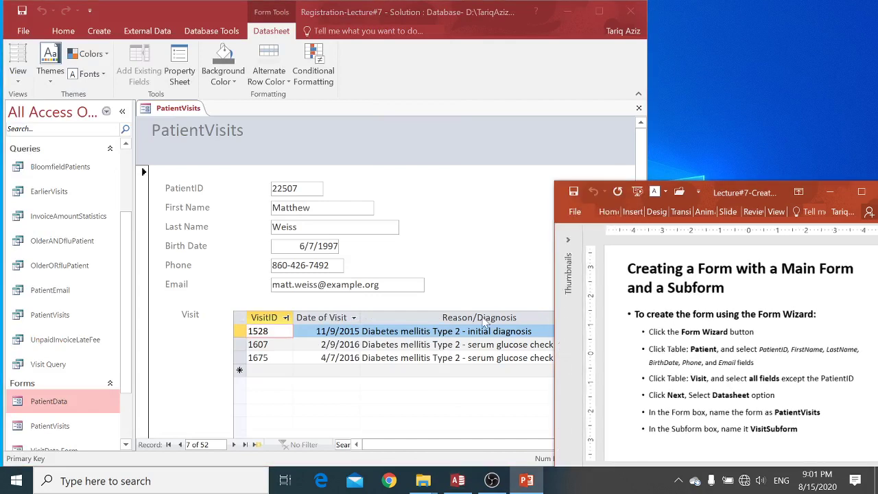
{"action": "left_click", "coordinate": [663, 359]}
{"action": "scroll", "coordinate": [663, 359], "scroll_direction": "down", "scroll_amount": 1}
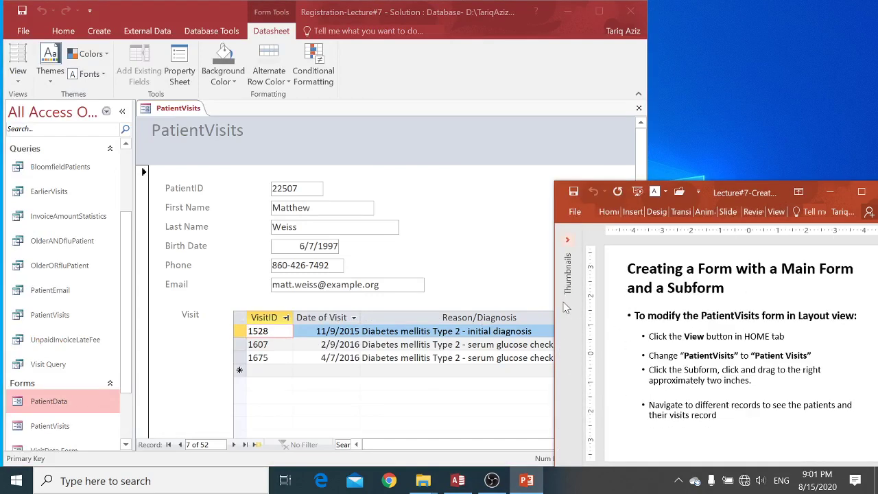
{"action": "left_click", "coordinate": [507, 288]}
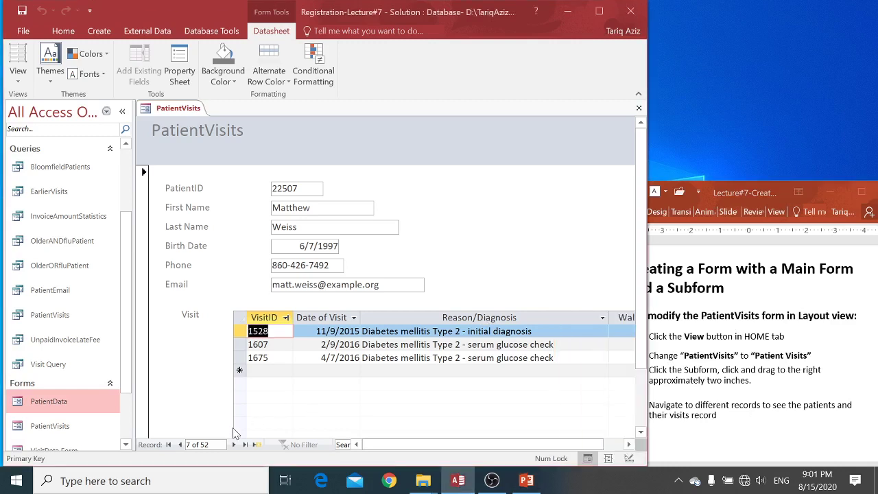
Page forward through the PatientVisits records to record 17 of 52
{"action": "left_click", "coordinate": [234, 444]}
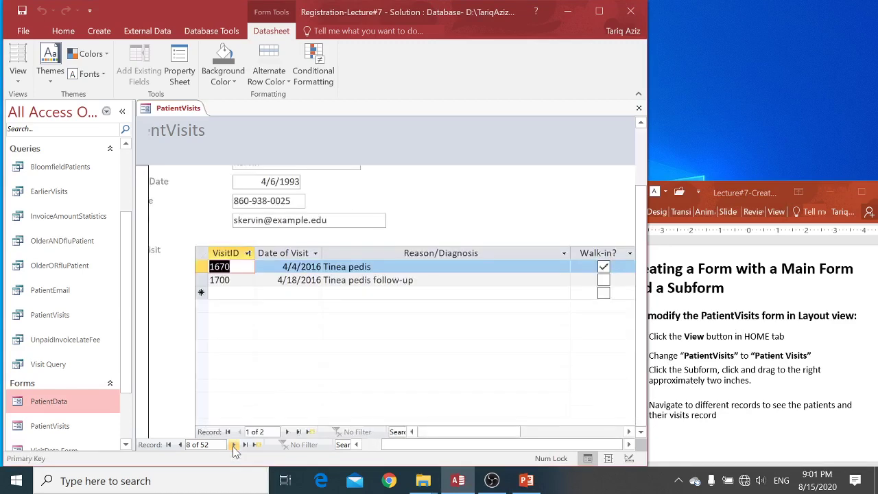
{"action": "left_click_drag", "start_coordinate": [642, 187], "coordinate": [639, 108]}
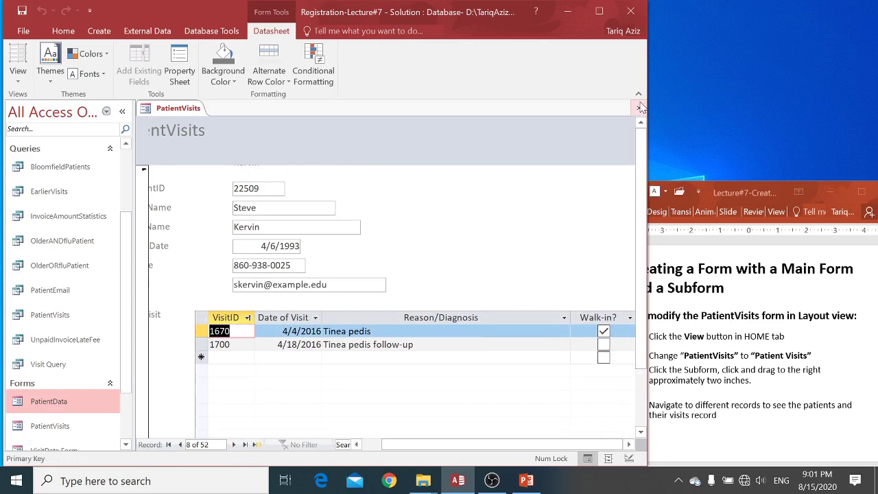
{"action": "left_click_drag", "start_coordinate": [384, 445], "coordinate": [358, 446]}
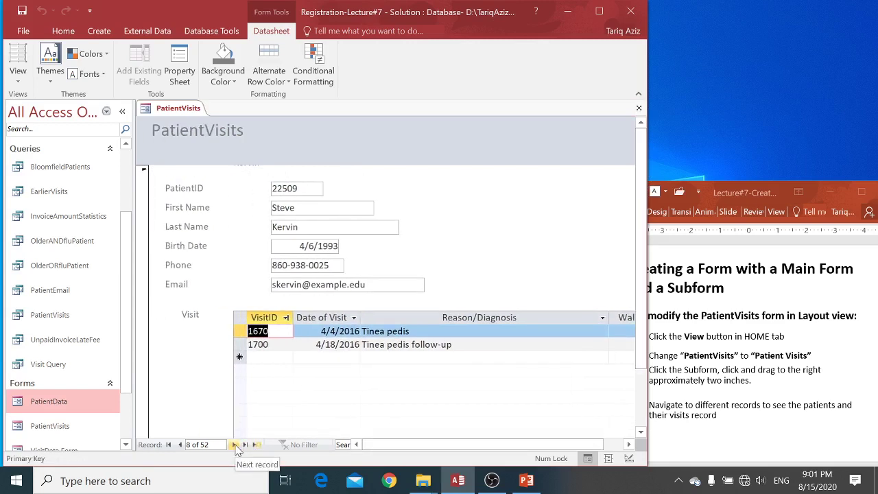
{"action": "left_click", "coordinate": [235, 444]}
{"action": "left_click", "coordinate": [237, 445]}
{"action": "left_click", "coordinate": [238, 444]}
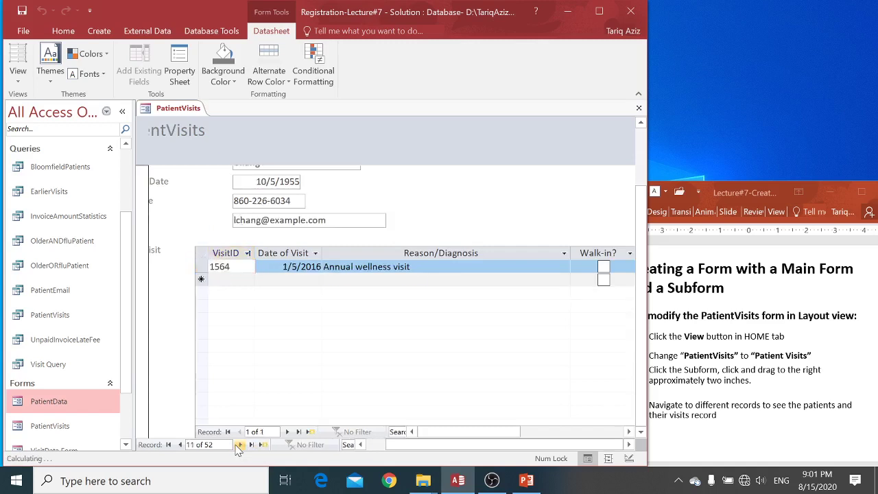
{"action": "left_click", "coordinate": [237, 444]}
{"action": "left_click", "coordinate": [238, 445]}
{"action": "left_click", "coordinate": [238, 444]}
{"action": "left_click", "coordinate": [238, 444]}
{"action": "left_click", "coordinate": [238, 445]}
{"action": "left_click", "coordinate": [238, 445]}
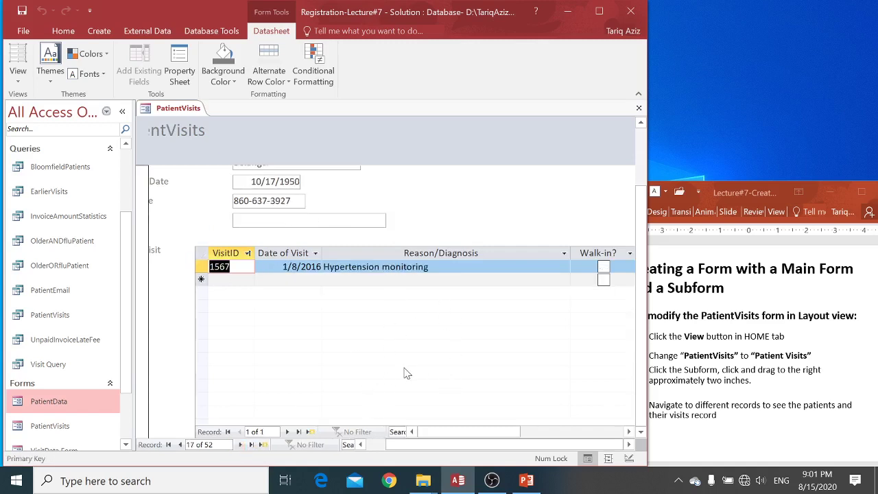
{"action": "left_click", "coordinate": [18, 77]}
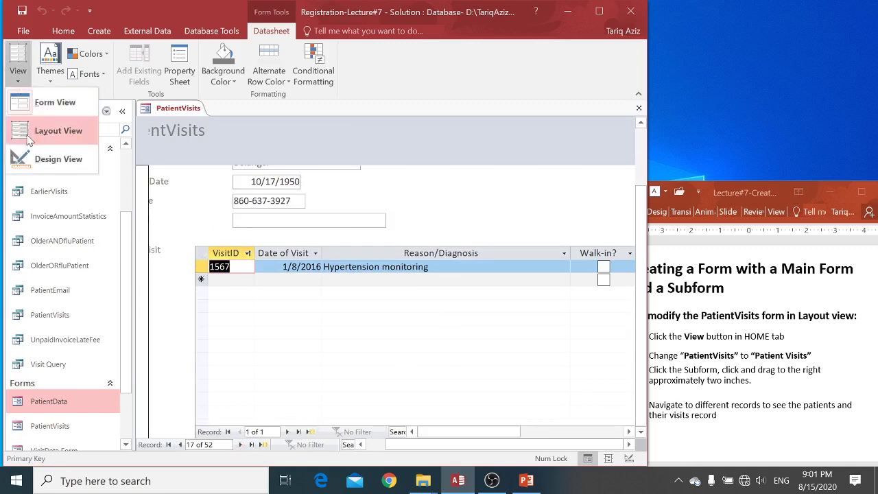
In Layout View, shrink the VisitSubform and move it up and left under the patient fields
{"action": "left_click", "coordinate": [55, 131]}
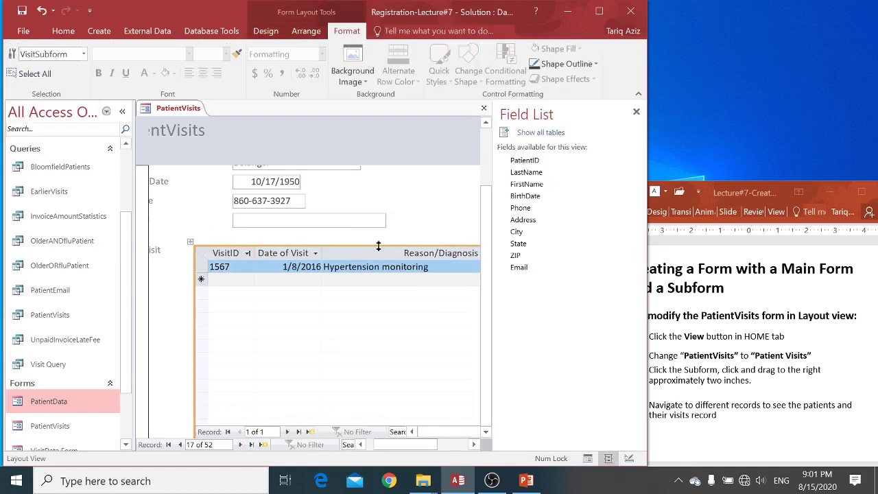
{"action": "left_click_drag", "start_coordinate": [382, 246], "coordinate": [380, 333]}
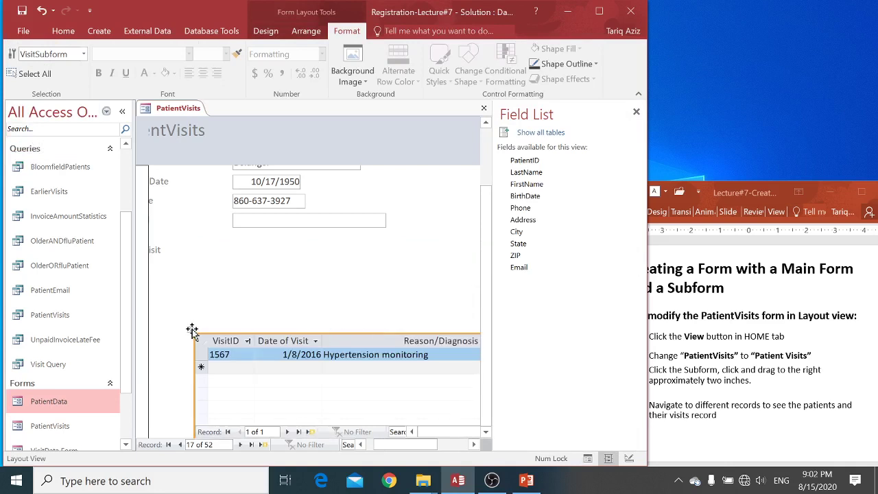
{"action": "left_click_drag", "start_coordinate": [187, 245], "coordinate": [183, 242]}
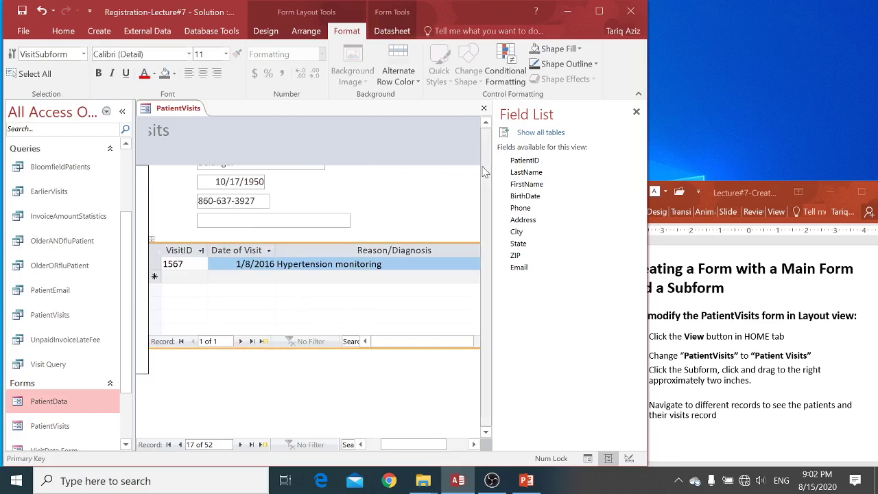
{"action": "left_click_drag", "start_coordinate": [484, 167], "coordinate": [483, 147]}
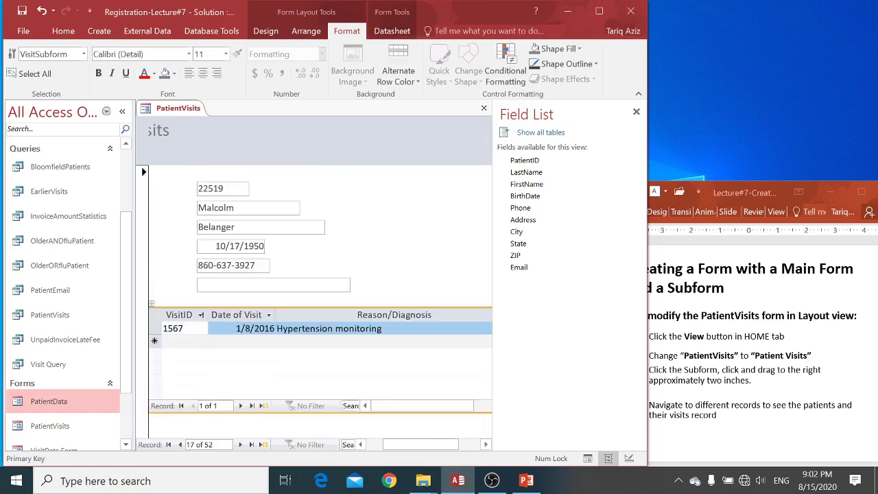
Return PatientVisits to Form View, still showing record 17 and its 1/8/2016 visit
{"action": "left_click", "coordinate": [290, 412]}
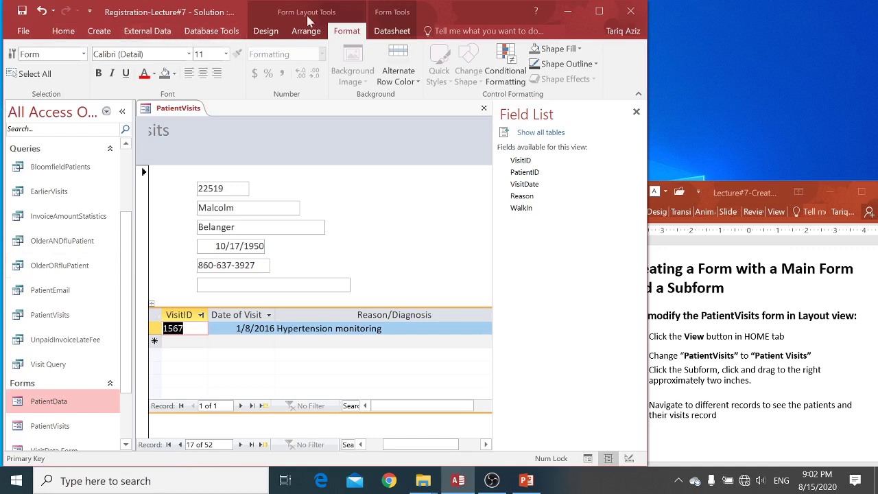
{"action": "left_click", "coordinate": [265, 31]}
{"action": "left_click", "coordinate": [18, 63]}
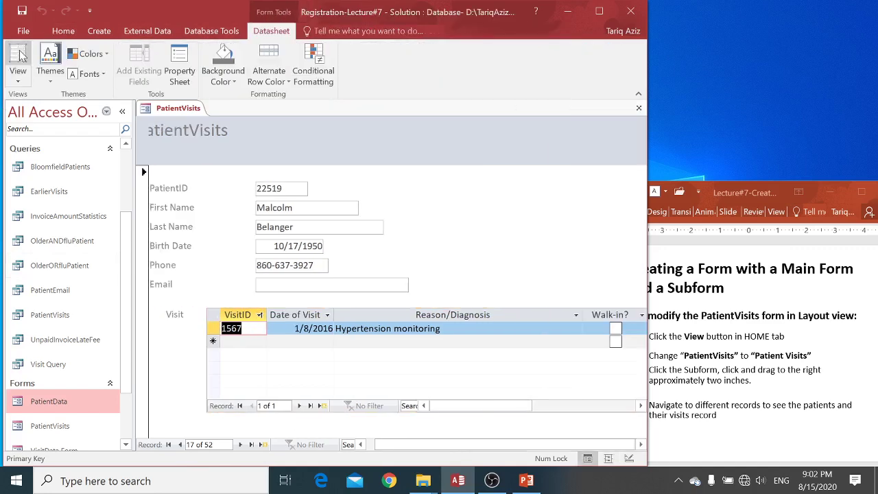
Step forward from record 17 to record 26 of 52, which has two February 2016 Plantar fasciitis visits
{"action": "left_click", "coordinate": [239, 445]}
{"action": "left_click", "coordinate": [239, 445]}
{"action": "left_click", "coordinate": [239, 444]}
{"action": "left_click", "coordinate": [240, 444]}
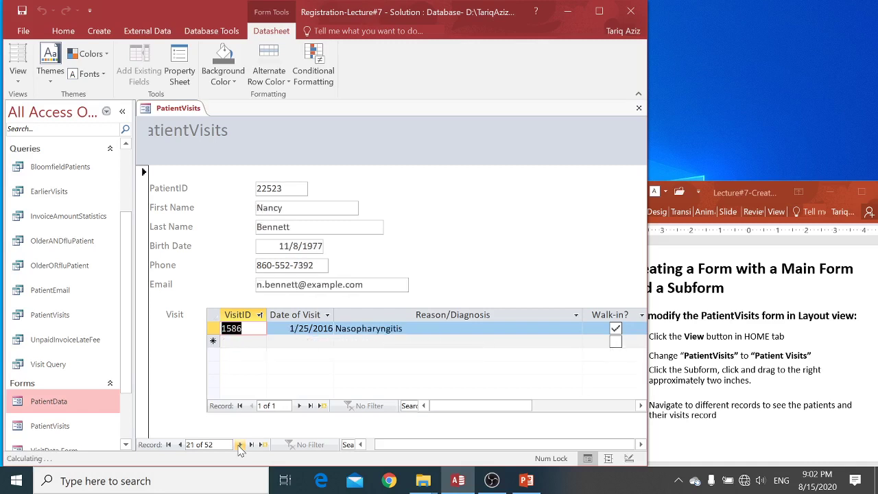
{"action": "left_click", "coordinate": [239, 444]}
{"action": "left_click", "coordinate": [240, 444]}
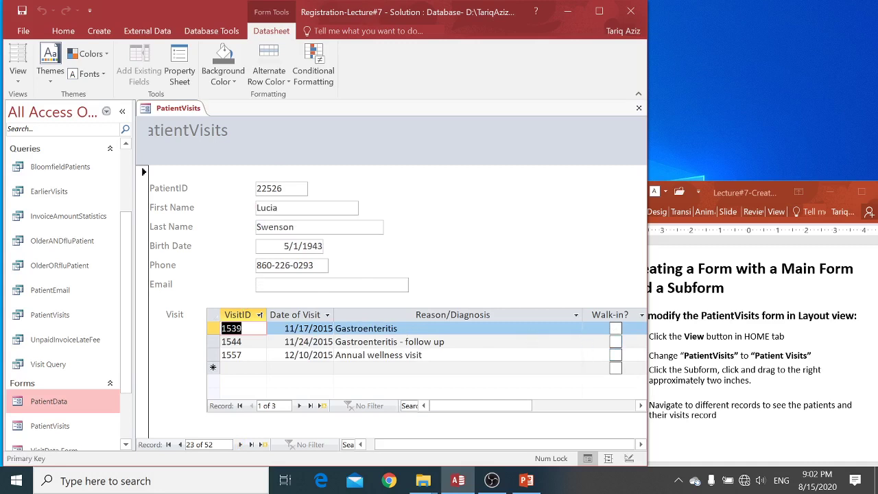
{"action": "left_click", "coordinate": [240, 444]}
{"action": "left_click", "coordinate": [240, 445]}
{"action": "left_click", "coordinate": [240, 444]}
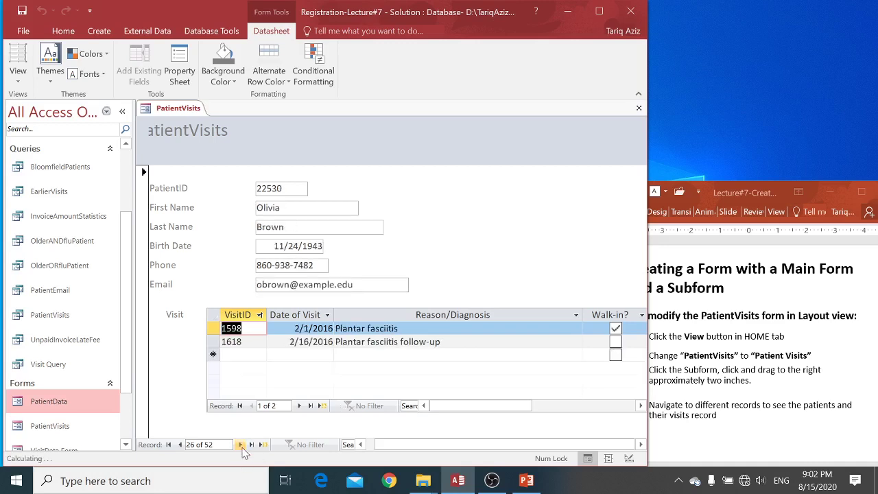
{"action": "left_click", "coordinate": [240, 444]}
{"action": "left_click", "coordinate": [240, 444]}
{"action": "left_click", "coordinate": [239, 445]}
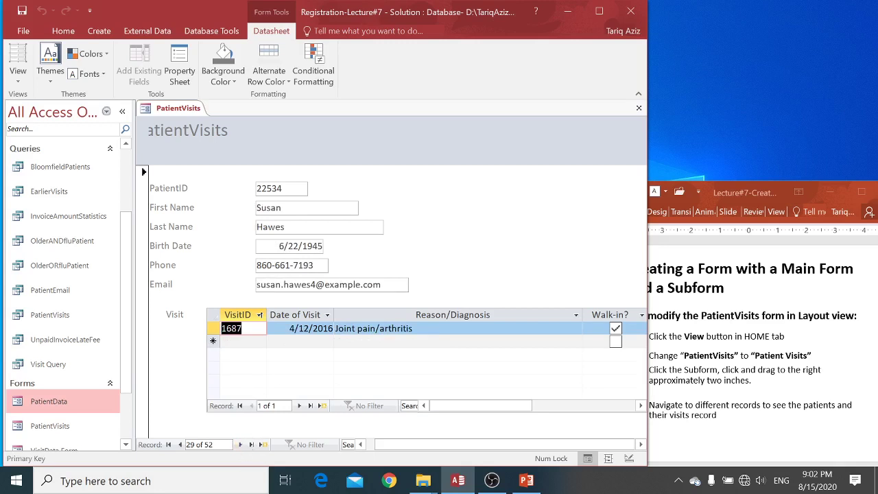
Bring up the PowerPoint lecture deck and move from the Next Lecture slide to the closing End of Meeting slide
{"action": "left_click", "coordinate": [738, 346]}
{"action": "scroll", "coordinate": [738, 346], "scroll_direction": "down", "scroll_amount": 1}
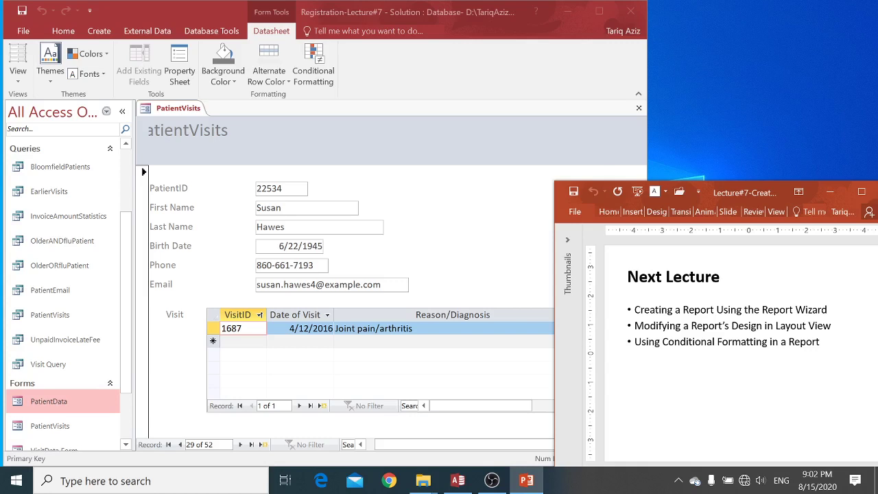
{"action": "key", "text": "Page_Down"}
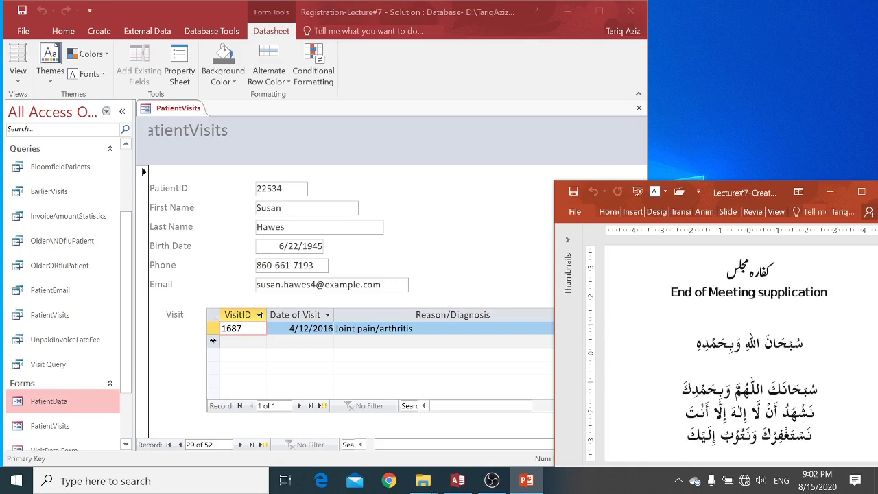